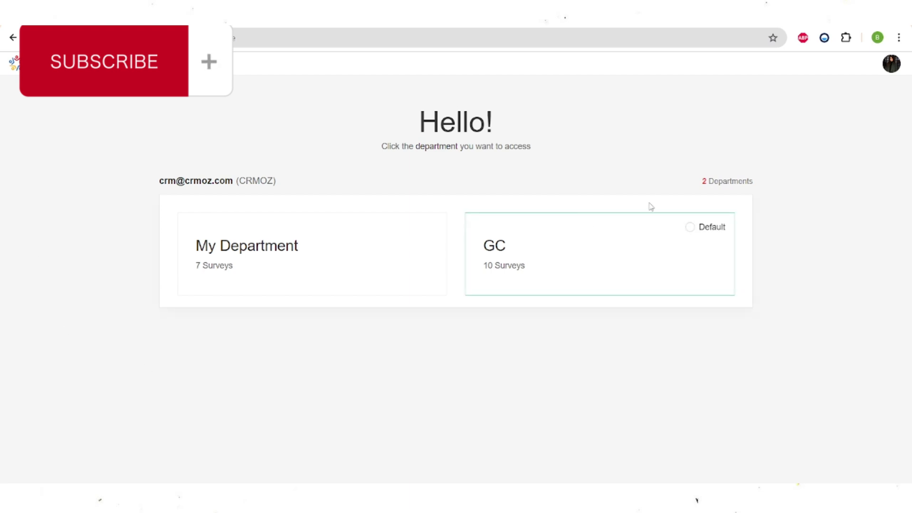
Open the My Department survey list and start creating a new survey.
{"action": "left_click_drag", "start_coordinate": [698, 182], "coordinate": [763, 185]}
{"action": "left_click", "coordinate": [790, 204]}
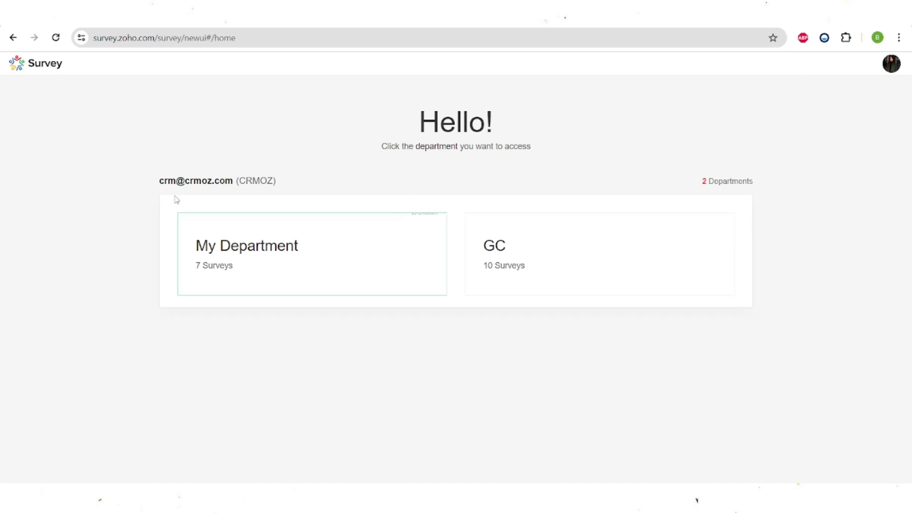
{"action": "left_click", "coordinate": [281, 250]}
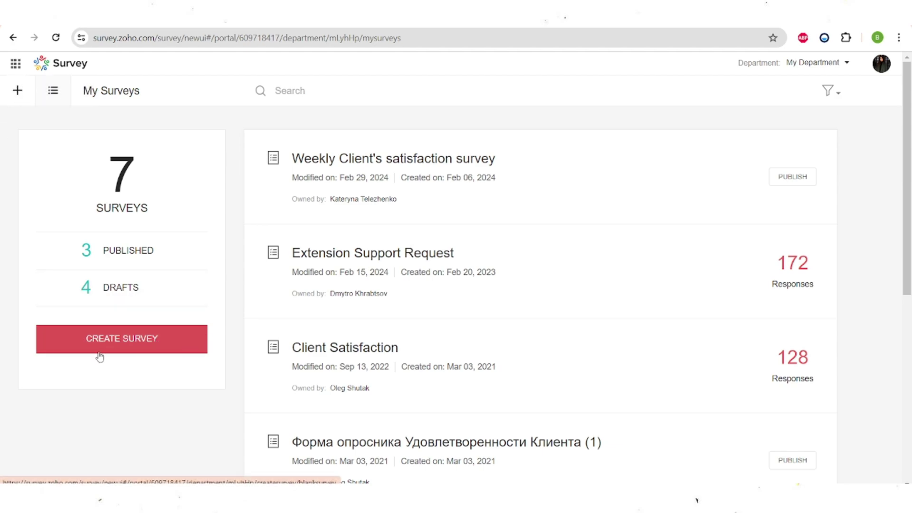
{"action": "left_click", "coordinate": [129, 341]}
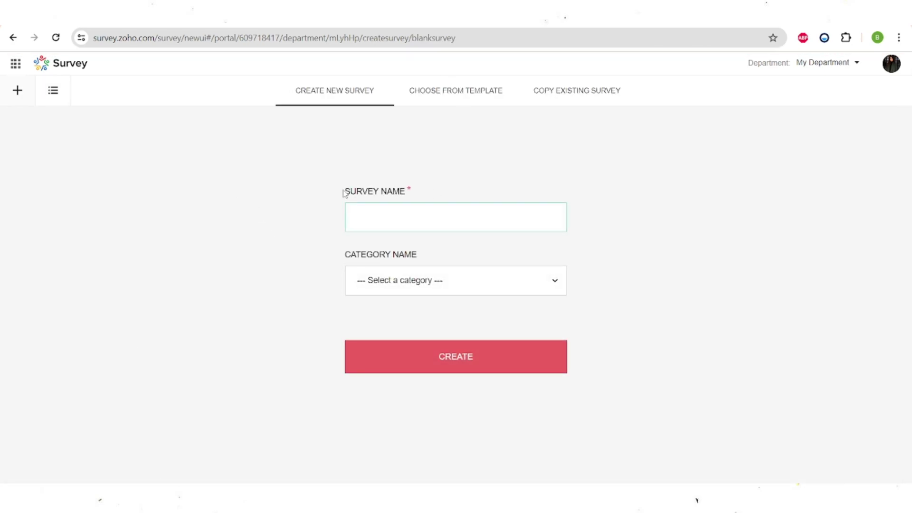
Open the survey templates and examine the page count and questions of the New Feature Feedback template.
{"action": "left_click", "coordinate": [446, 95]}
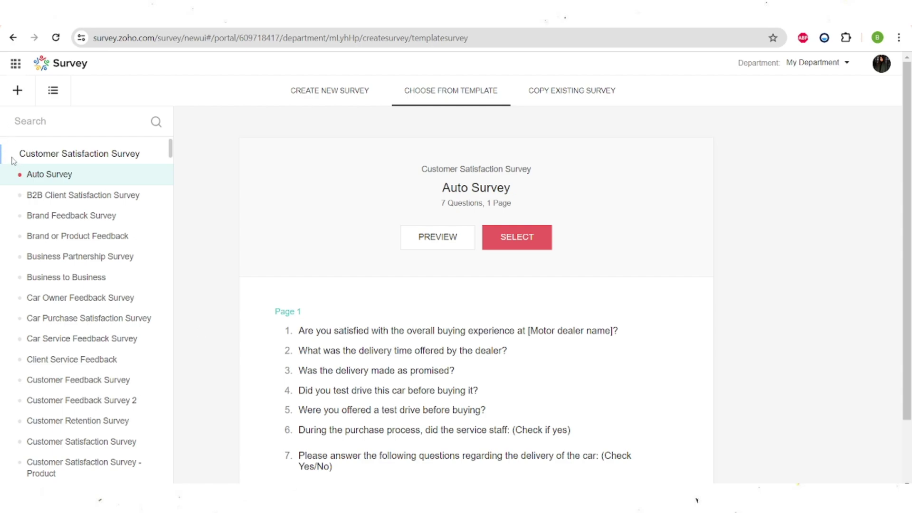
{"action": "scroll", "coordinate": [76, 327], "scroll_direction": "down", "scroll_amount": 3}
{"action": "scroll", "coordinate": [76, 327], "scroll_direction": "down", "scroll_amount": 3}
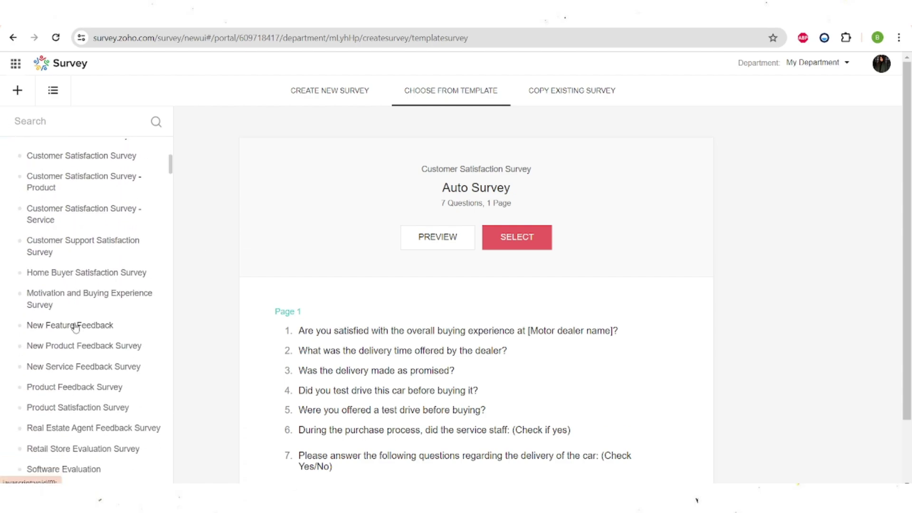
{"action": "left_click", "coordinate": [96, 307]}
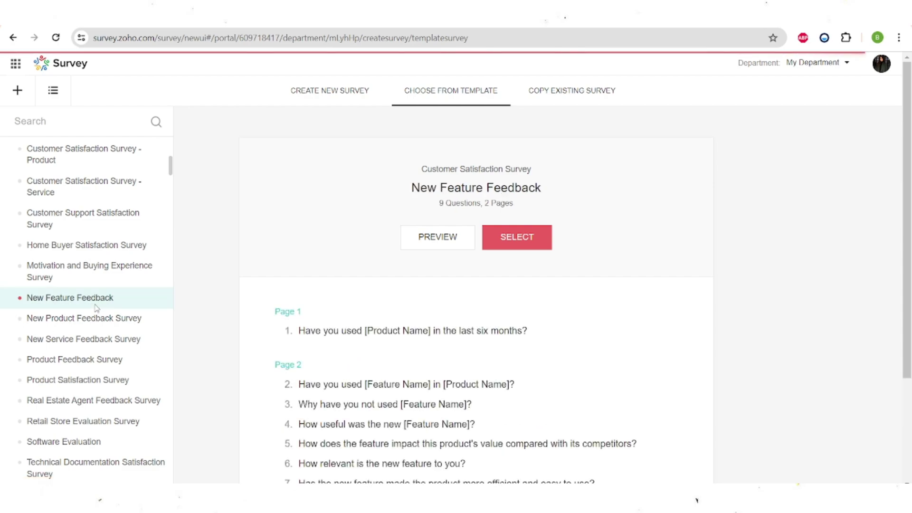
{"action": "scroll", "coordinate": [387, 270], "scroll_direction": "down", "scroll_amount": 2}
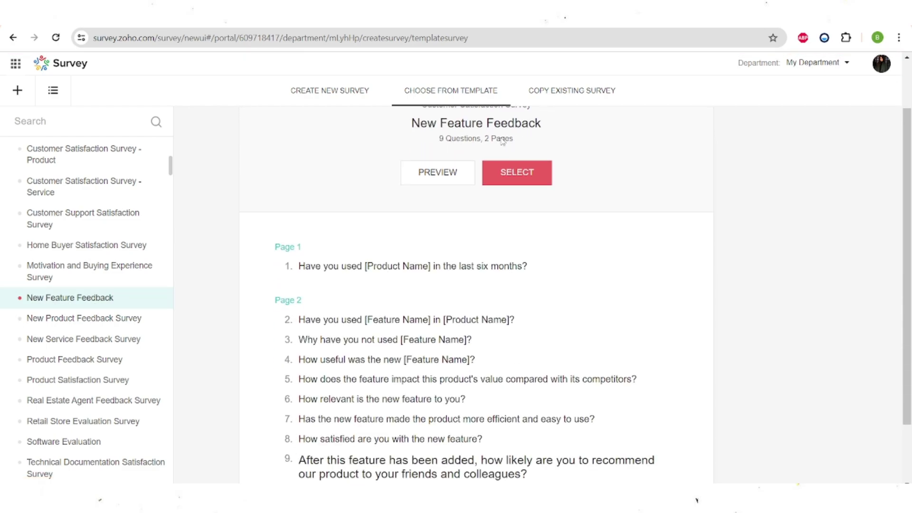
{"action": "left_click_drag", "start_coordinate": [485, 139], "coordinate": [511, 140]}
{"action": "left_click_drag", "start_coordinate": [438, 138], "coordinate": [479, 139]}
{"action": "left_click", "coordinate": [610, 254]}
{"action": "scroll", "coordinate": [616, 255], "scroll_direction": "down", "scroll_amount": 2}
{"action": "left_click_drag", "start_coordinate": [299, 190], "coordinate": [541, 415]}
{"action": "left_click", "coordinate": [762, 325]}
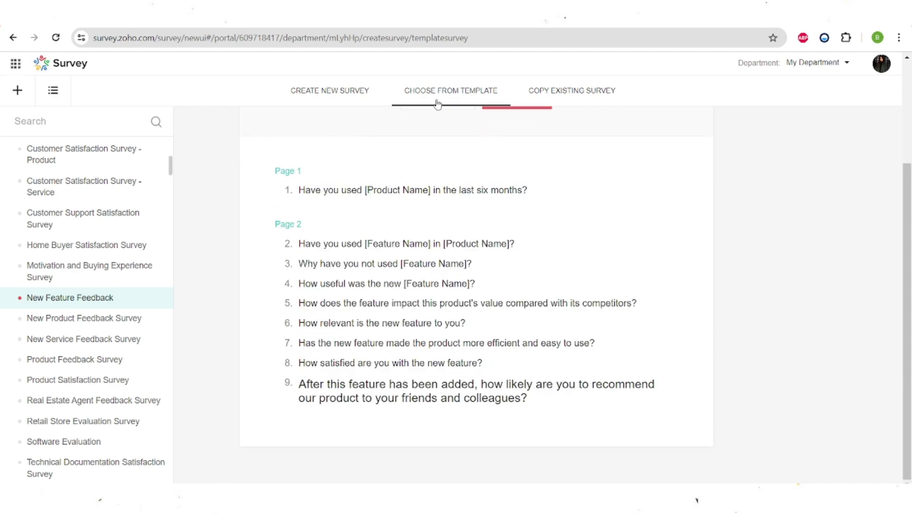
{"action": "scroll", "coordinate": [323, 283], "scroll_direction": "up", "scroll_amount": 3}
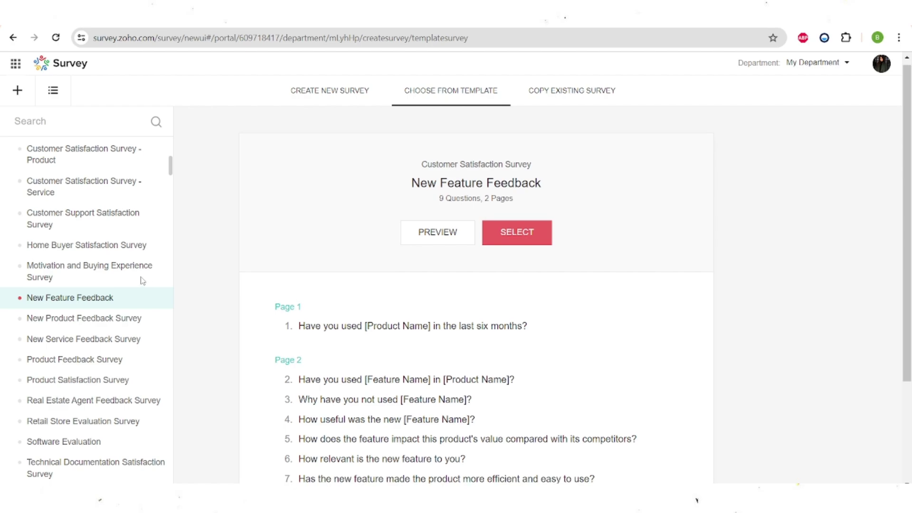
Browse the remaining survey templates across all categories, ending back at the start of the list.
{"action": "scroll", "coordinate": [142, 280], "scroll_direction": "down", "scroll_amount": 15}
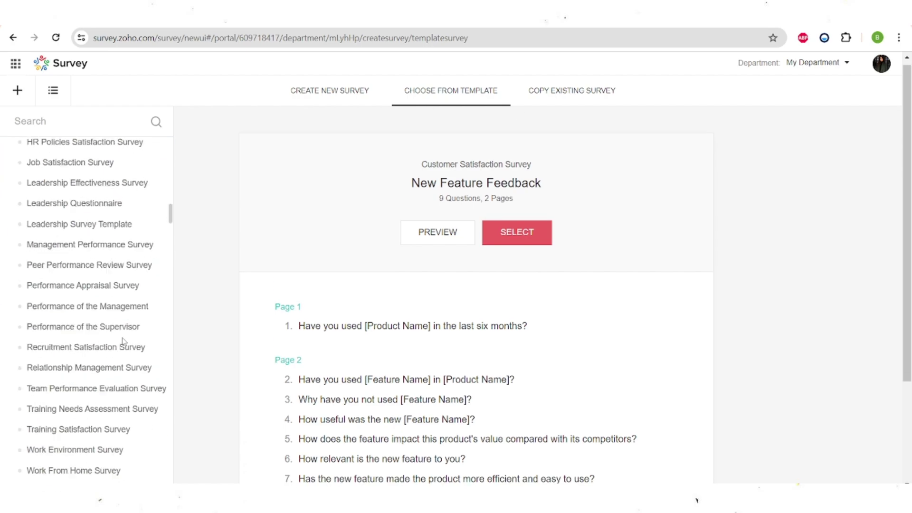
{"action": "scroll", "coordinate": [122, 341], "scroll_direction": "down", "scroll_amount": 15}
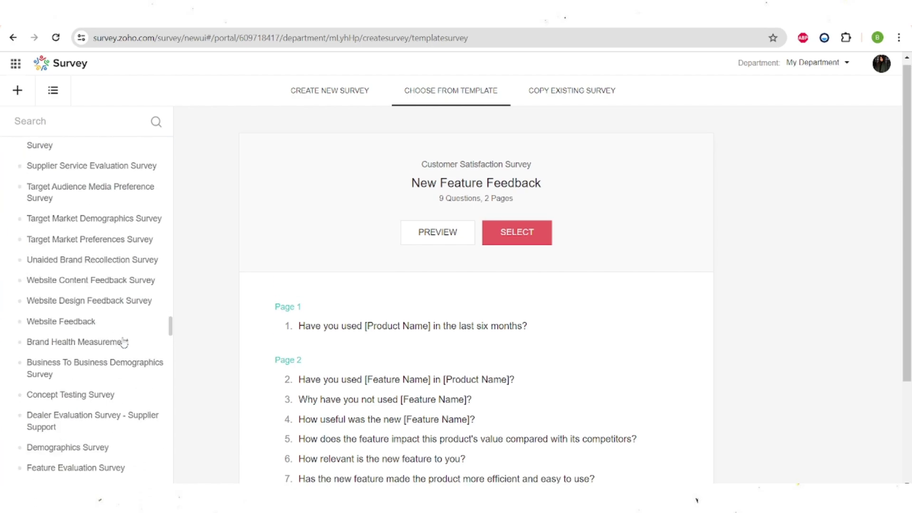
{"action": "scroll", "coordinate": [123, 341], "scroll_direction": "down", "scroll_amount": 15}
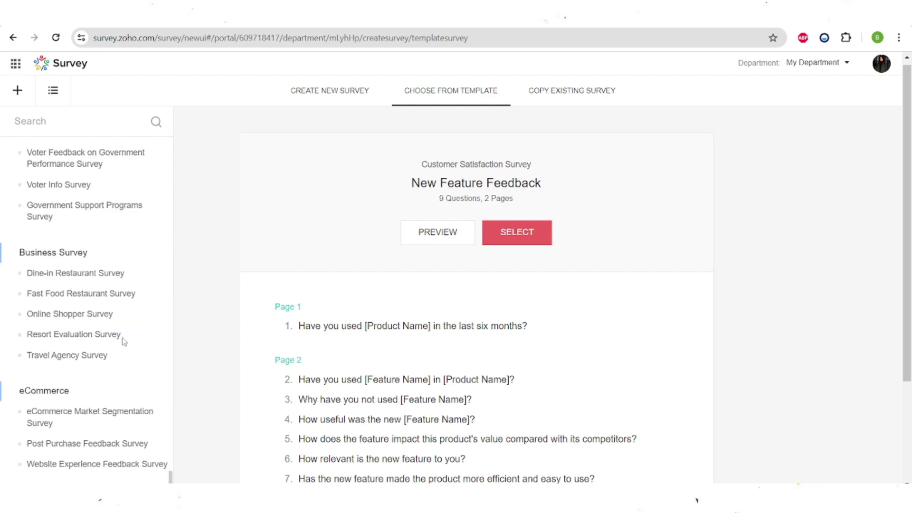
{"action": "scroll", "coordinate": [122, 341], "scroll_direction": "up", "scroll_amount": 15}
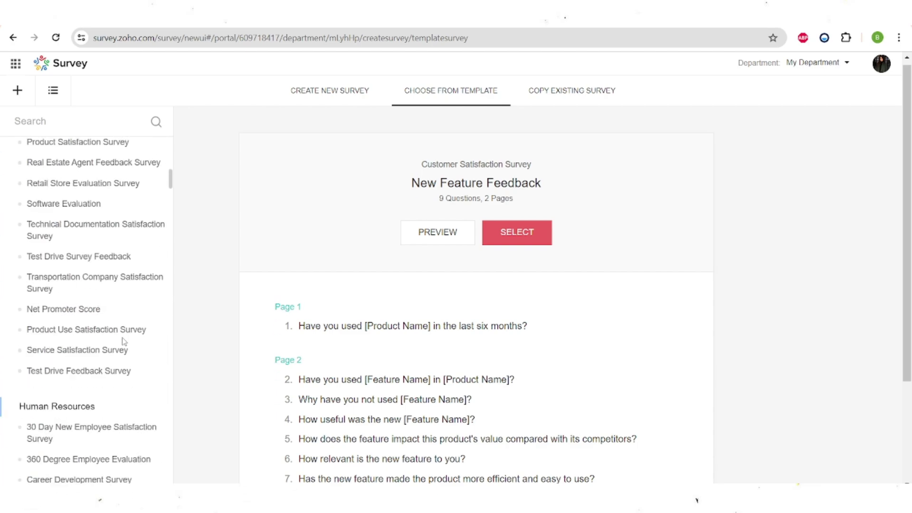
{"action": "scroll", "coordinate": [123, 341], "scroll_direction": "up", "scroll_amount": 2}
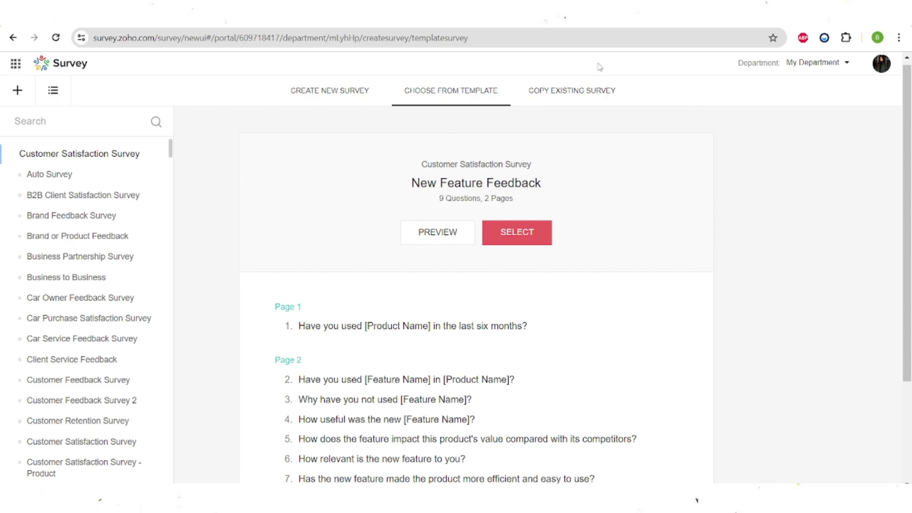
Create a new blank survey named Test in the Customer Satisfaction Survey category.
{"action": "left_click", "coordinate": [344, 98]}
{"action": "type", "text": "Test"}
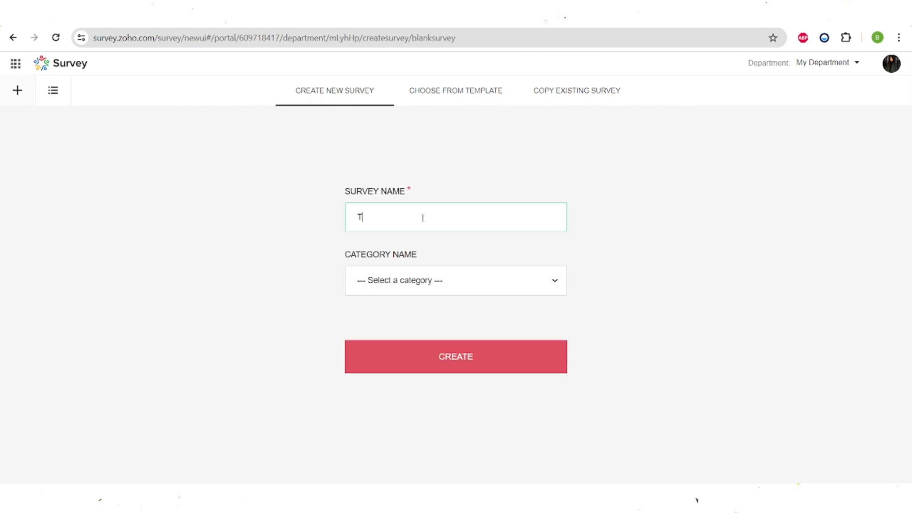
{"action": "left_click", "coordinate": [389, 282]}
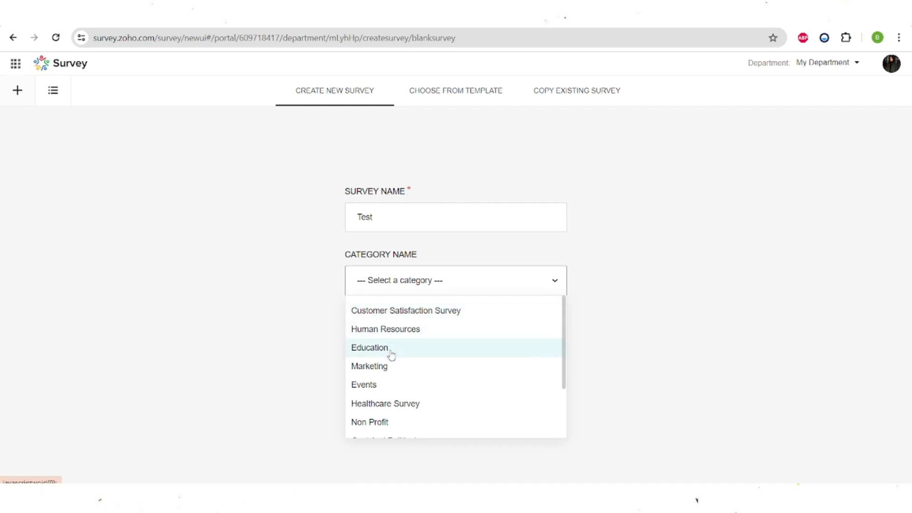
{"action": "scroll", "coordinate": [390, 353], "scroll_direction": "down", "scroll_amount": 1}
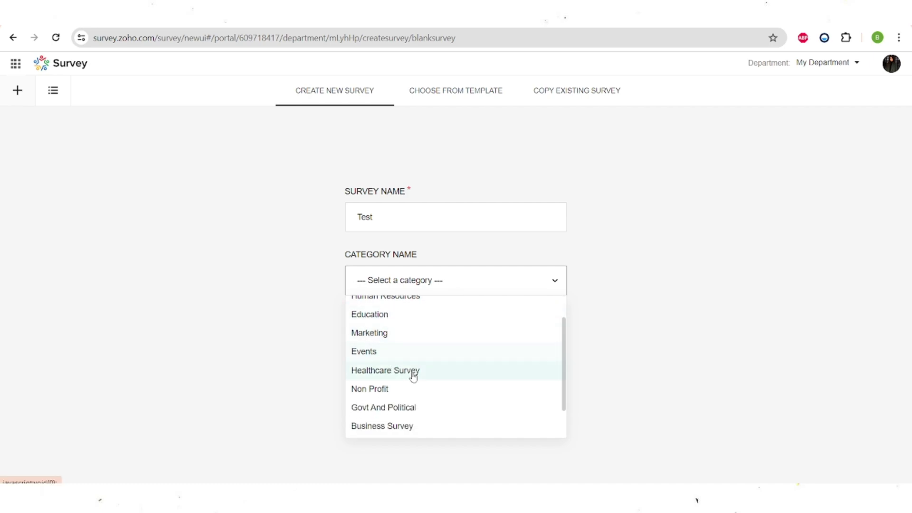
{"action": "scroll", "coordinate": [411, 374], "scroll_direction": "down", "scroll_amount": 1}
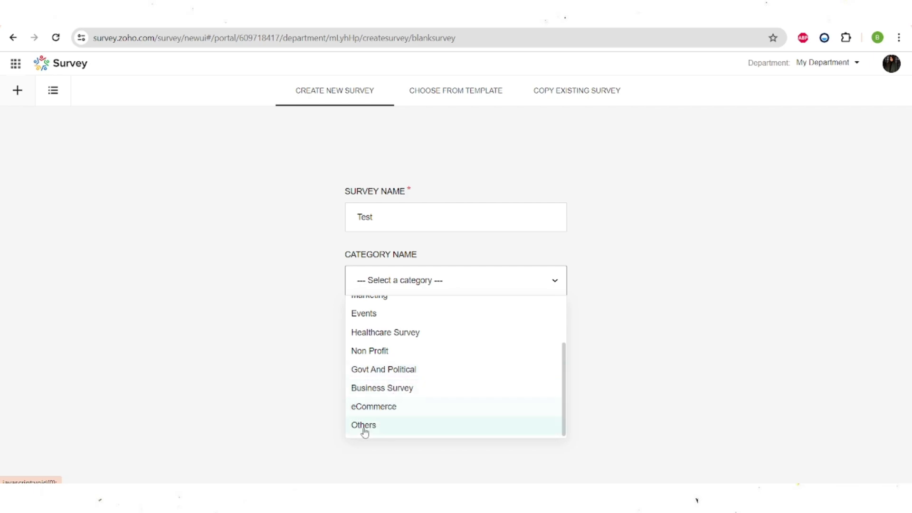
{"action": "left_click", "coordinate": [702, 331]}
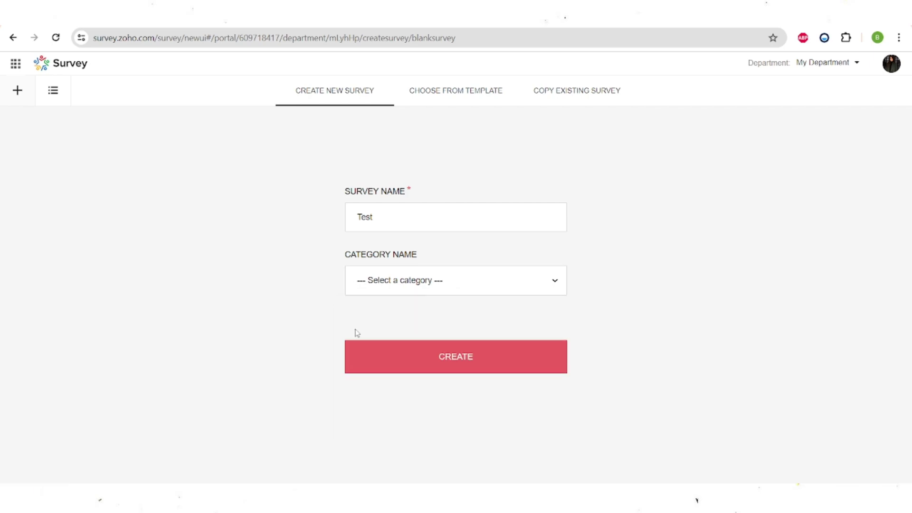
{"action": "left_click", "coordinate": [446, 282]}
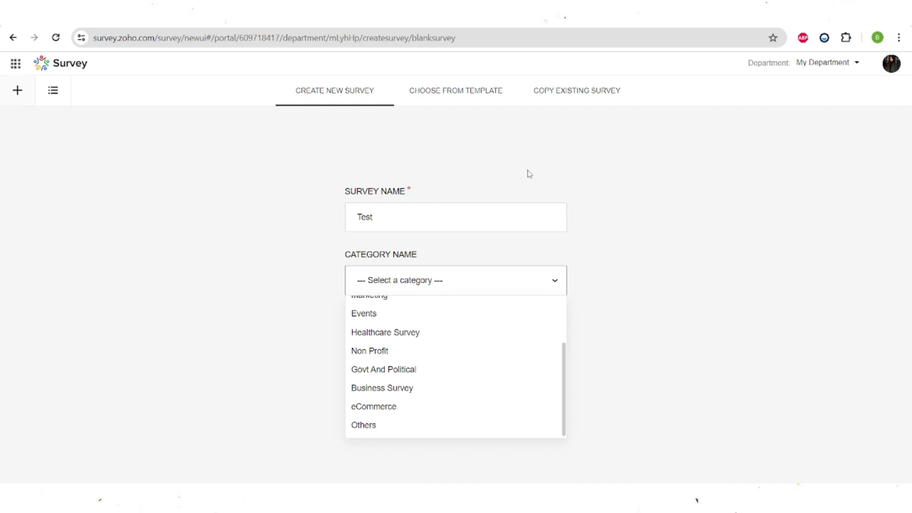
{"action": "left_click", "coordinate": [665, 192]}
{"action": "left_click", "coordinate": [491, 294]}
{"action": "scroll", "coordinate": [368, 333], "scroll_direction": "up", "scroll_amount": 3}
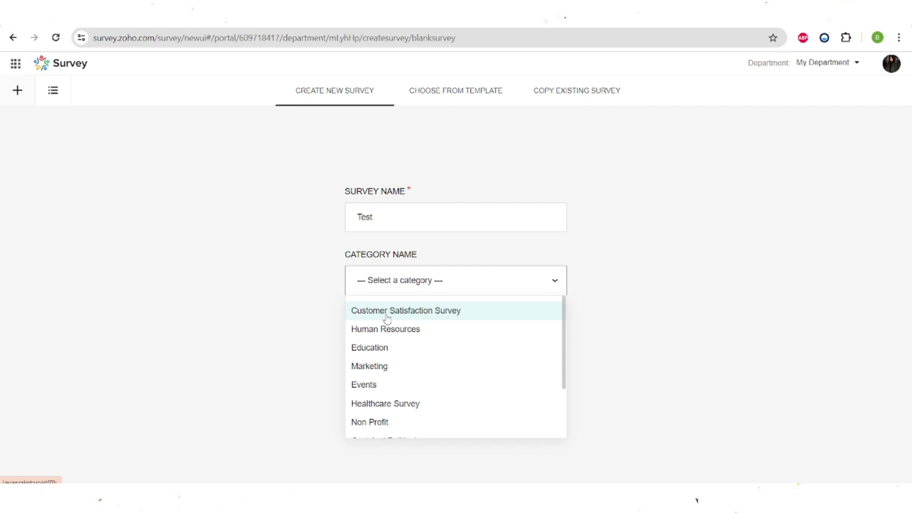
{"action": "left_click", "coordinate": [387, 317]}
{"action": "left_click", "coordinate": [508, 369]}
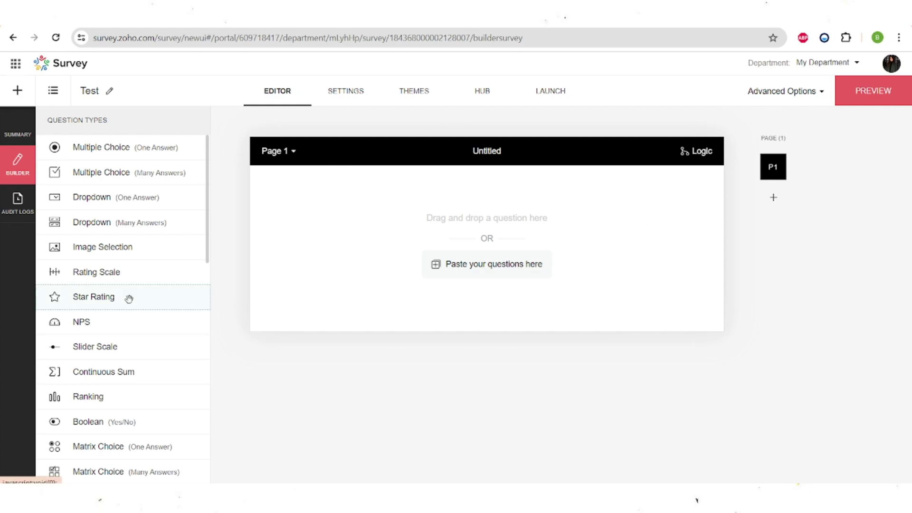
Look through the question types available in the survey builder.
{"action": "scroll", "coordinate": [128, 299], "scroll_direction": "down", "scroll_amount": 10}
{"action": "scroll", "coordinate": [128, 298], "scroll_direction": "up", "scroll_amount": 10}
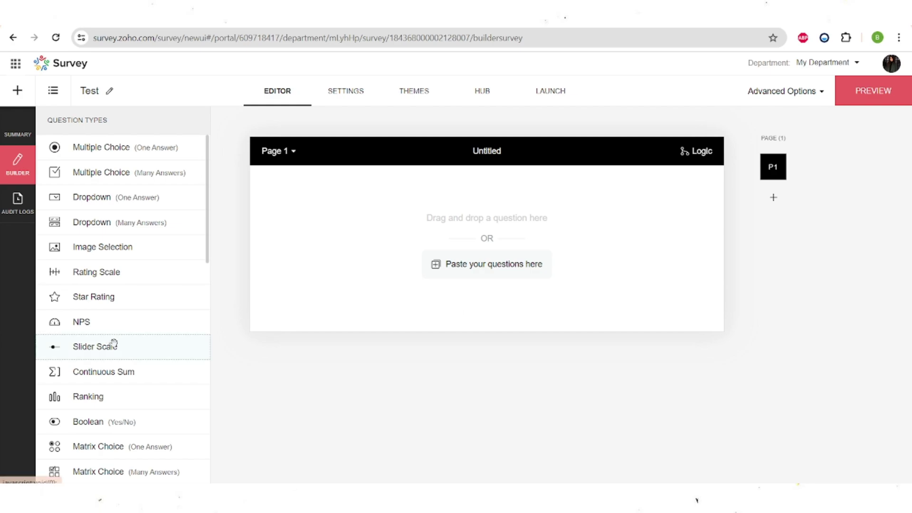
{"action": "scroll", "coordinate": [114, 343], "scroll_direction": "down", "scroll_amount": 2}
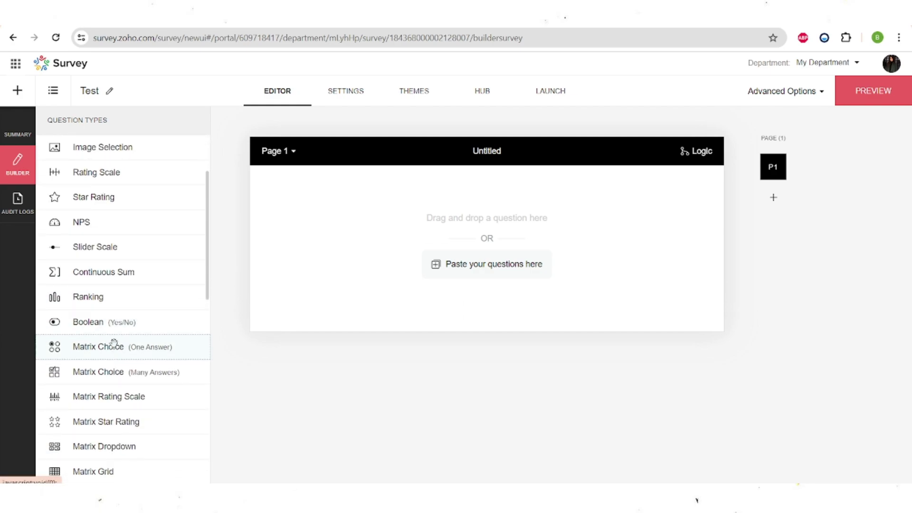
{"action": "scroll", "coordinate": [114, 343], "scroll_direction": "down", "scroll_amount": 3}
{"action": "scroll", "coordinate": [114, 343], "scroll_direction": "up", "scroll_amount": 5}
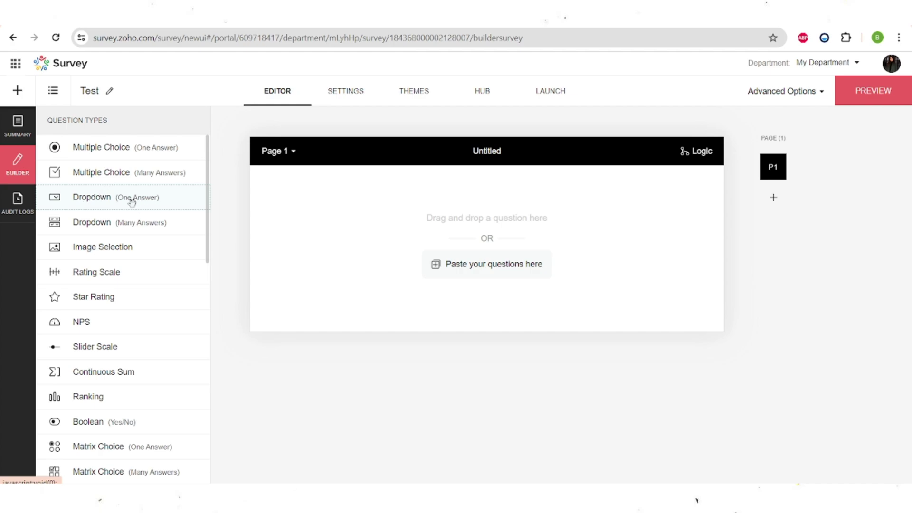
{"action": "scroll", "coordinate": [153, 223], "scroll_direction": "down", "scroll_amount": 4}
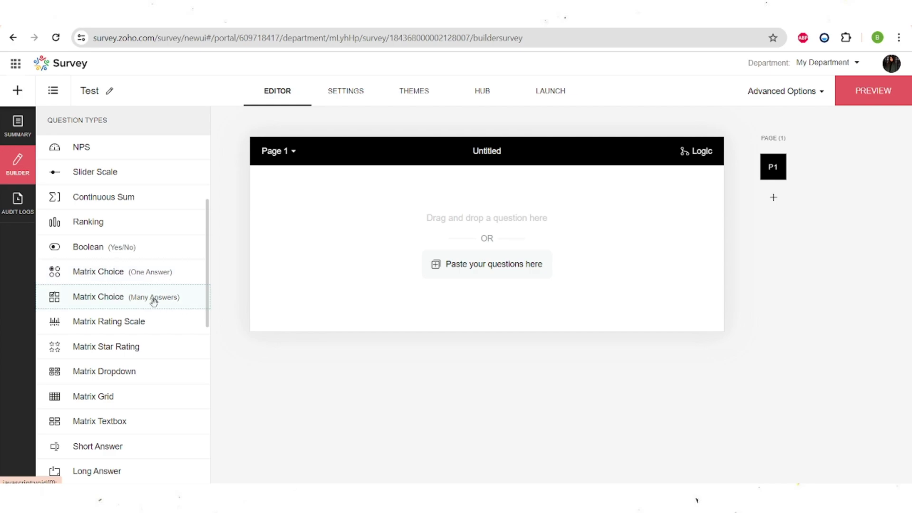
{"action": "scroll", "coordinate": [151, 300], "scroll_direction": "up", "scroll_amount": 4}
Add a Full Name question to Page 1 and make both First Name and Last Name mandatory.
{"action": "scroll", "coordinate": [134, 297], "scroll_direction": "down", "scroll_amount": 5}
{"action": "scroll", "coordinate": [135, 297], "scroll_direction": "down", "scroll_amount": 5}
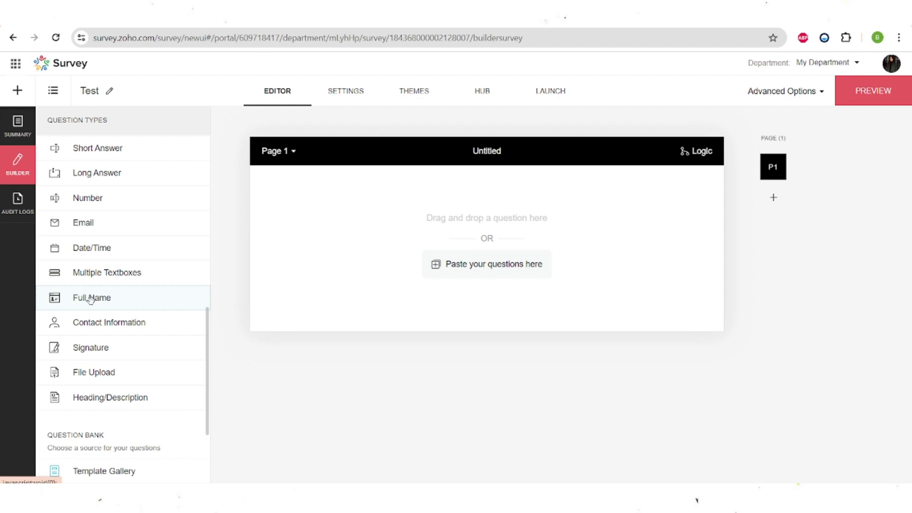
{"action": "left_click_drag", "start_coordinate": [90, 298], "coordinate": [431, 227]}
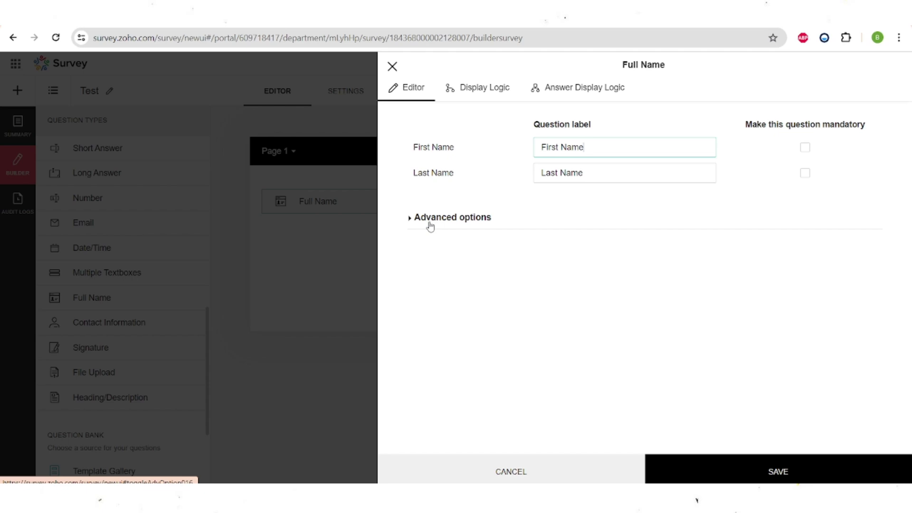
{"action": "left_click", "coordinate": [805, 148]}
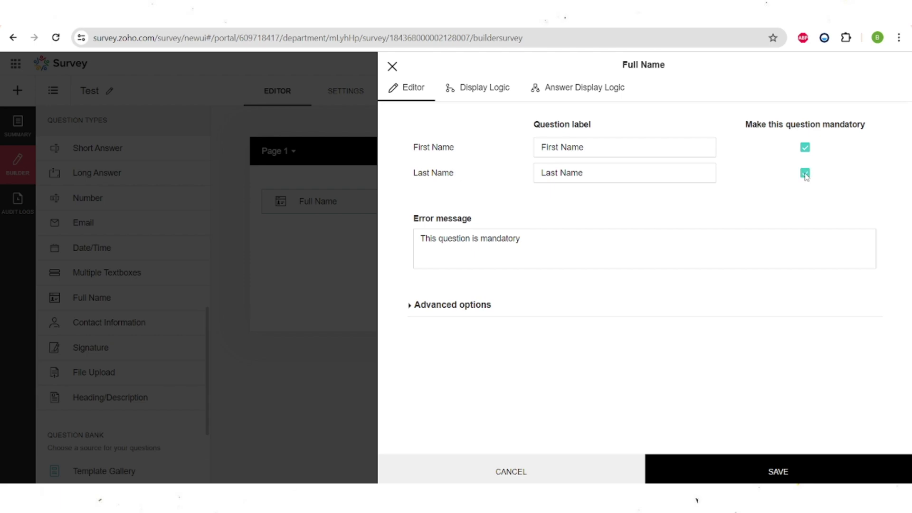
Review the Full Name question's error message and expand its advanced options to check the character limits.
{"action": "left_click", "coordinate": [580, 239]}
{"action": "triple_click", "coordinate": [474, 242]}
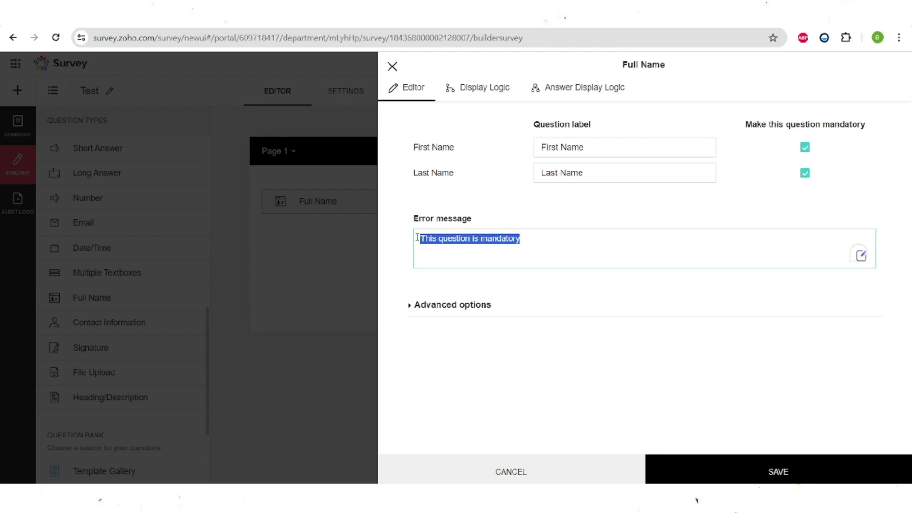
{"action": "left_click", "coordinate": [474, 242]}
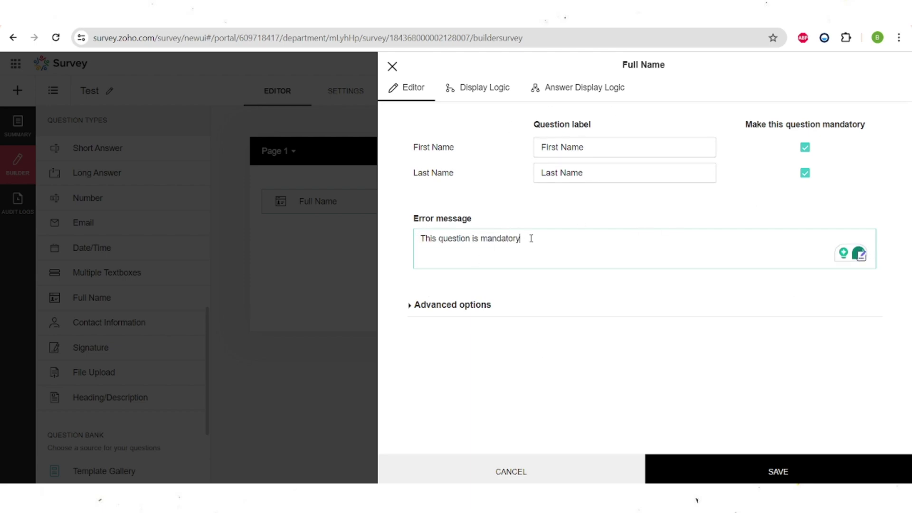
{"action": "left_click_drag", "start_coordinate": [546, 248], "coordinate": [383, 247]}
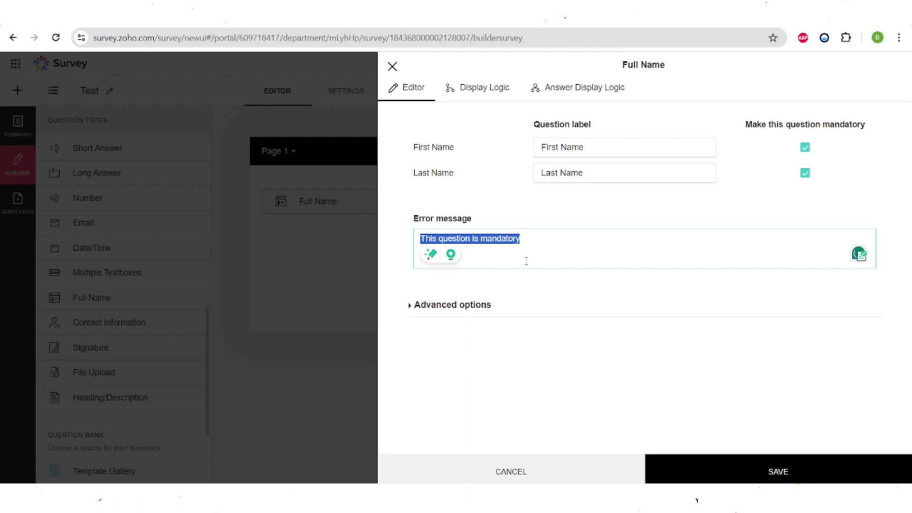
{"action": "left_click", "coordinate": [383, 247]}
{"action": "left_click", "coordinate": [417, 311]}
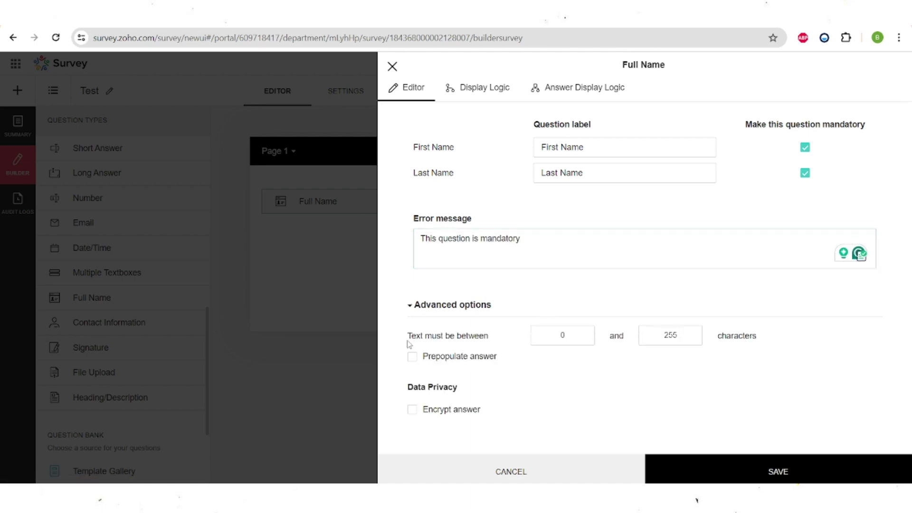
{"action": "left_click_drag", "start_coordinate": [406, 336], "coordinate": [496, 338]}
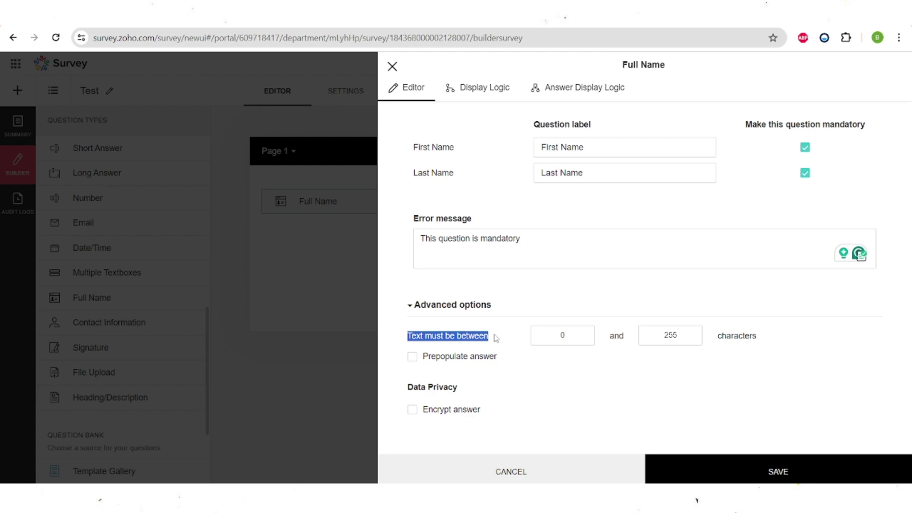
{"action": "left_click", "coordinate": [438, 338]}
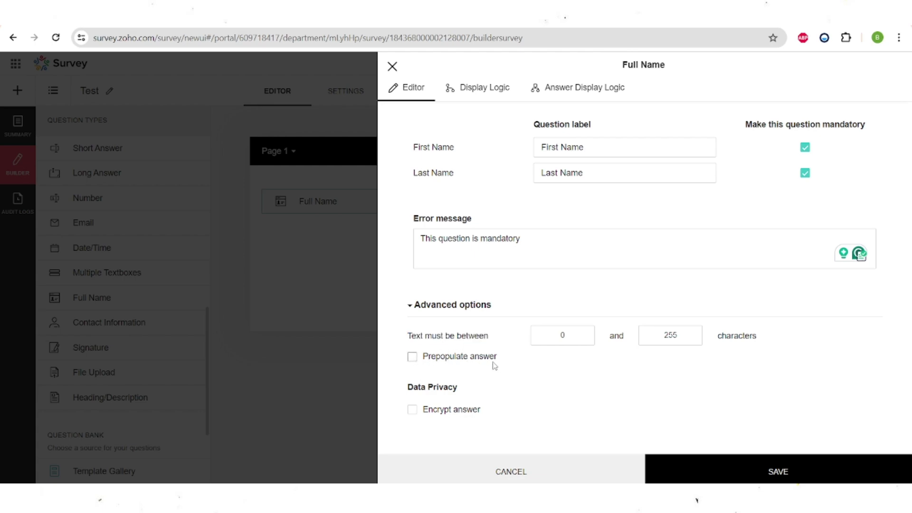
Check the Full Name question's display logic and answer display logic settings, and save the question.
{"action": "left_click", "coordinate": [477, 90]}
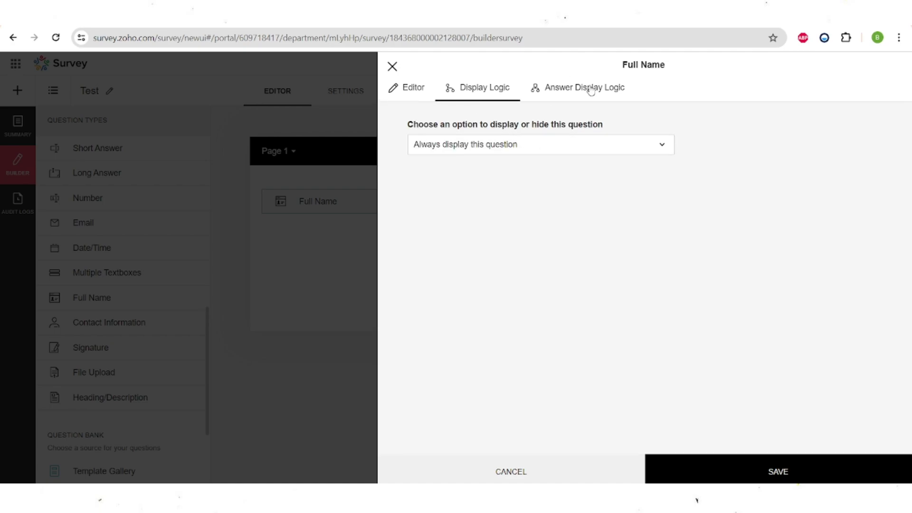
{"action": "left_click", "coordinate": [589, 90]}
{"action": "left_click", "coordinate": [476, 91]}
{"action": "left_click", "coordinate": [418, 90]}
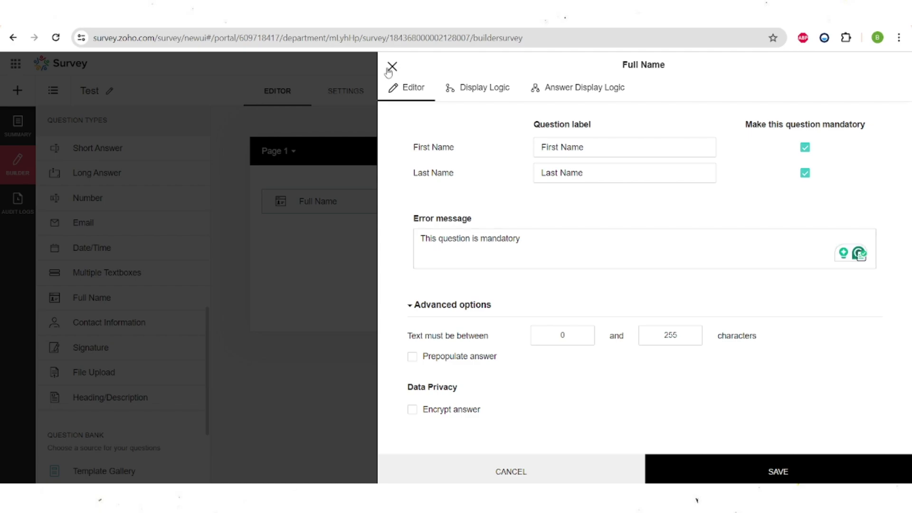
{"action": "left_click", "coordinate": [718, 457]}
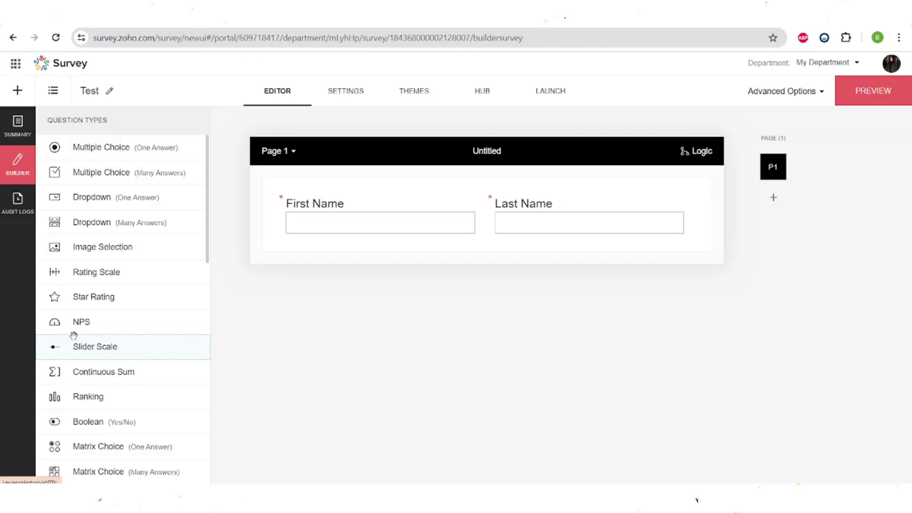
Add an NPS question below the name fields on Page 1 with the text "Would you recommend us to your friends?".
{"action": "scroll", "coordinate": [74, 336], "scroll_direction": "down", "scroll_amount": 1}
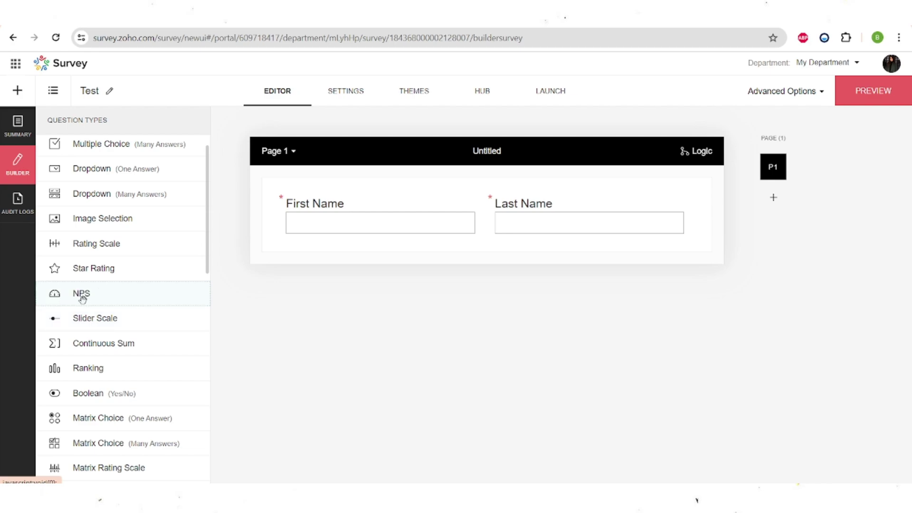
{"action": "left_click_drag", "start_coordinate": [81, 297], "coordinate": [424, 284]}
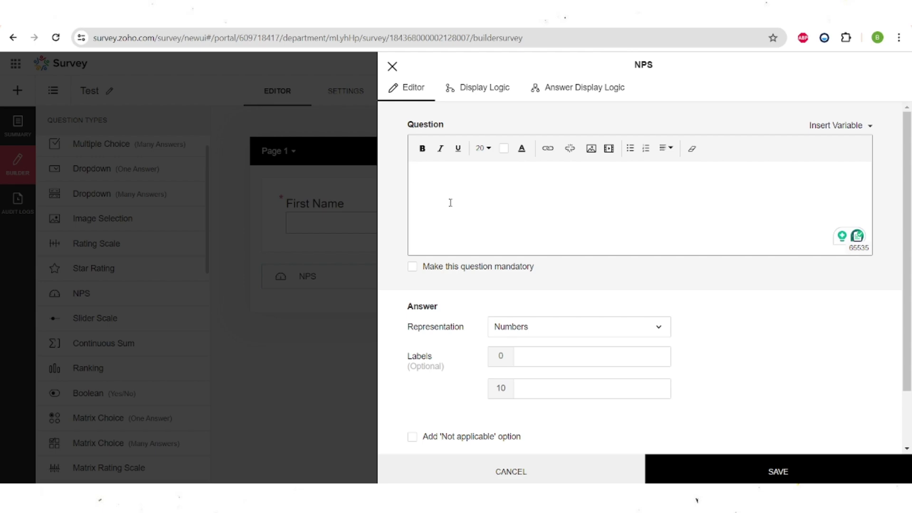
{"action": "type", "text": "Would you recommend us to your friends?"}
{"action": "left_click_drag", "start_coordinate": [637, 175], "coordinate": [413, 176]}
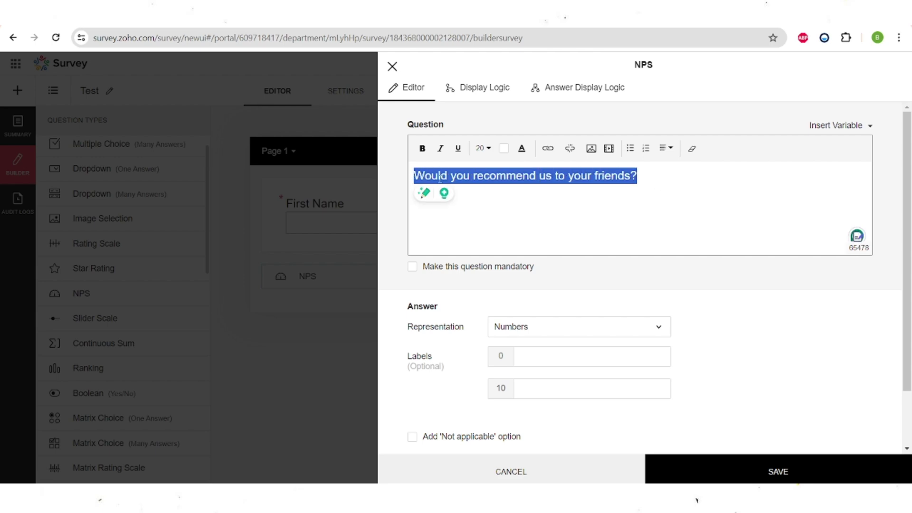
{"action": "left_click", "coordinate": [494, 181]}
{"action": "left_click", "coordinate": [646, 180]}
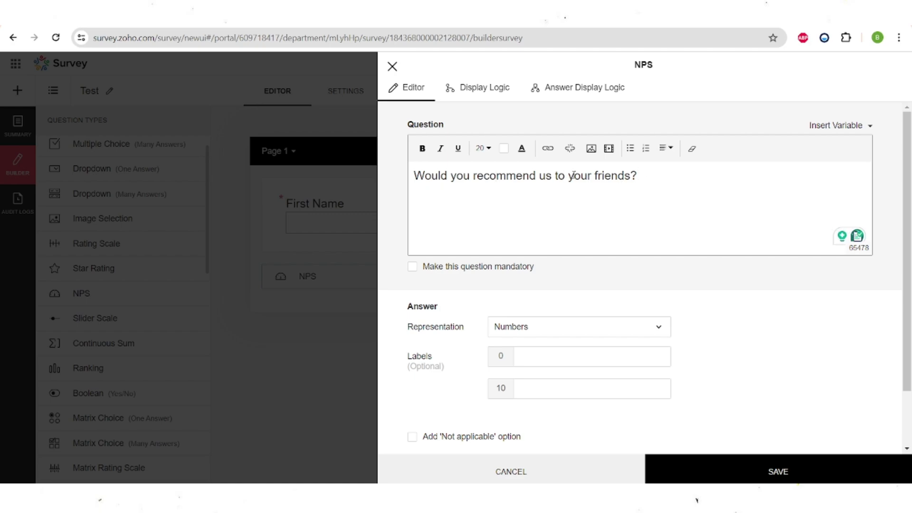
{"action": "left_click_drag", "start_coordinate": [637, 176], "coordinate": [413, 176]}
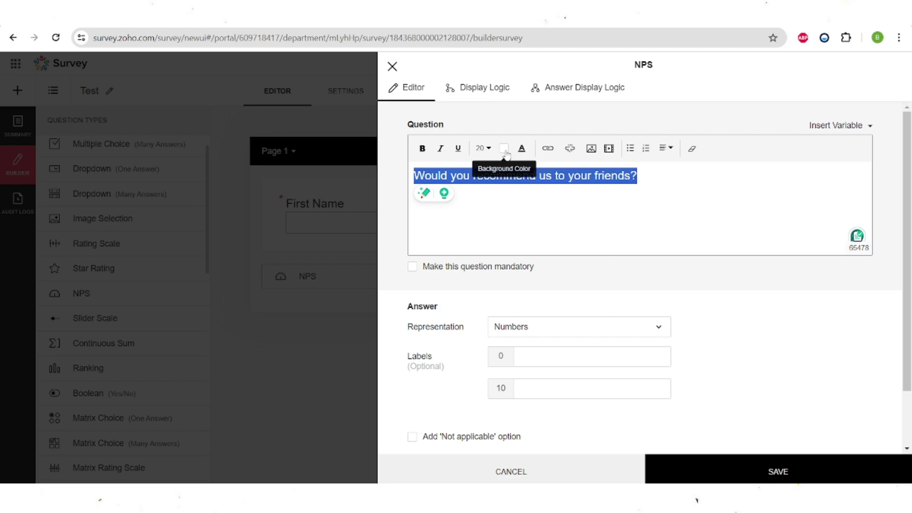
{"action": "left_click", "coordinate": [693, 183]}
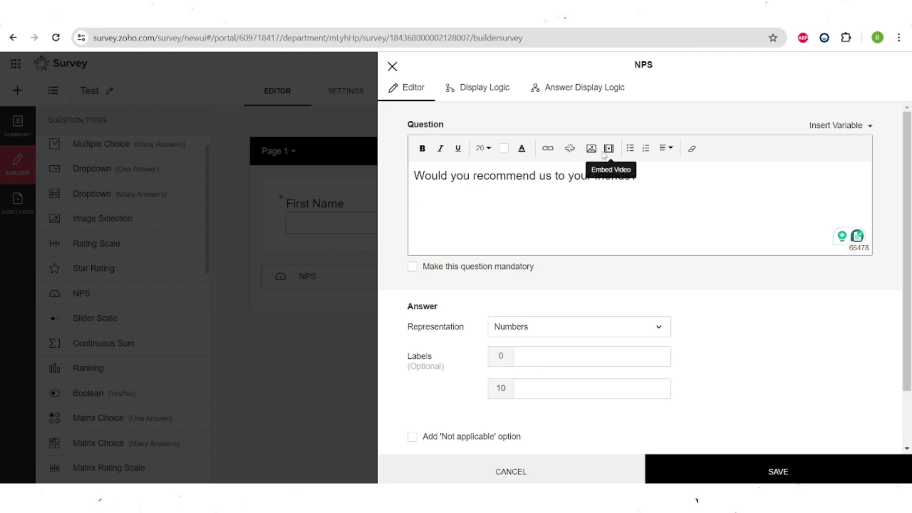
Make the NPS question mandatory.
{"action": "scroll", "coordinate": [555, 196], "scroll_direction": "down", "scroll_amount": 2}
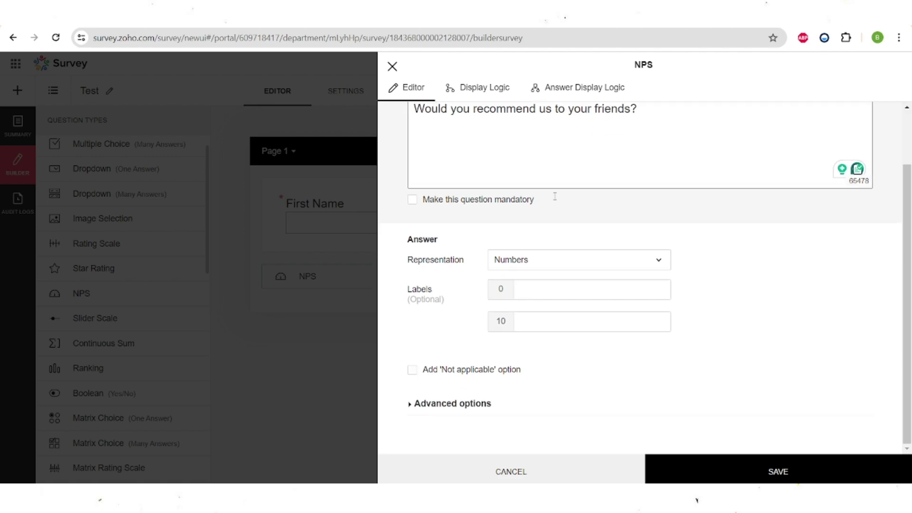
{"action": "left_click", "coordinate": [412, 200]}
{"action": "scroll", "coordinate": [413, 207], "scroll_direction": "down", "scroll_amount": 2}
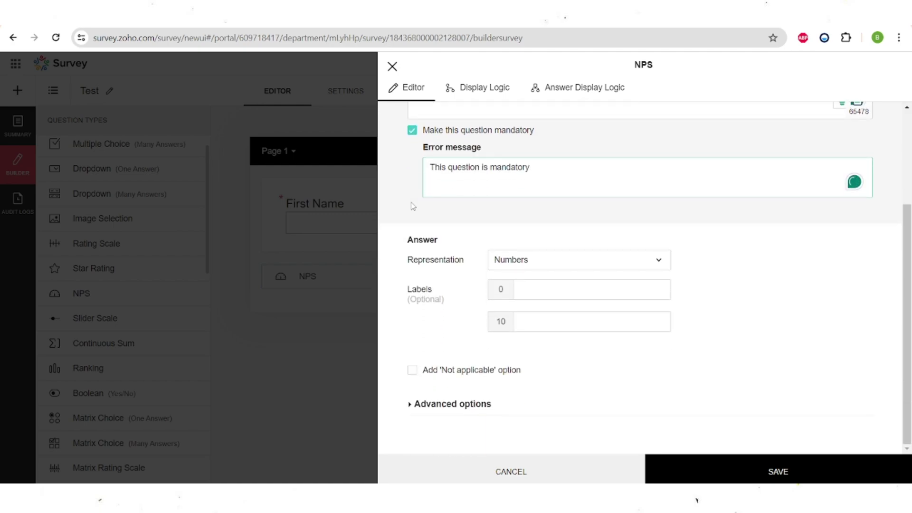
Set the NPS answer representation to Circles with the Custom Colors style.
{"action": "left_click_drag", "start_coordinate": [407, 260], "coordinate": [463, 261]}
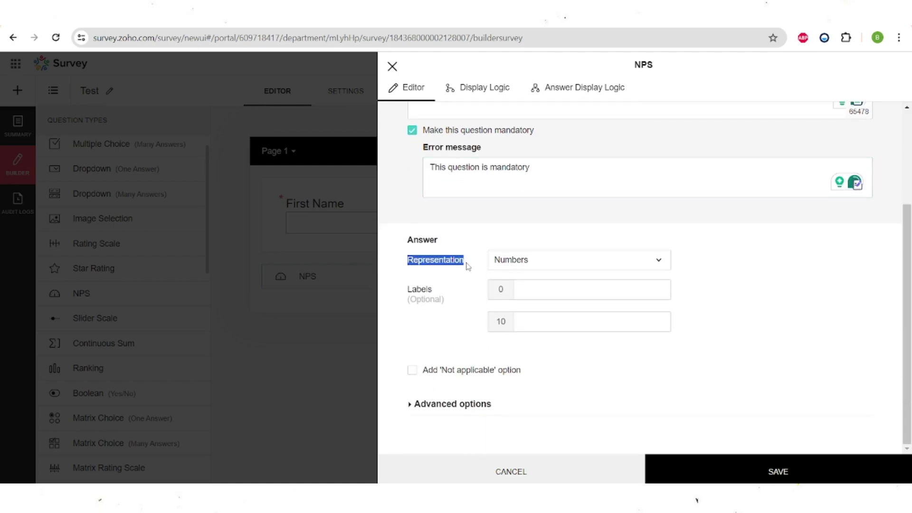
{"action": "left_click", "coordinate": [524, 265]}
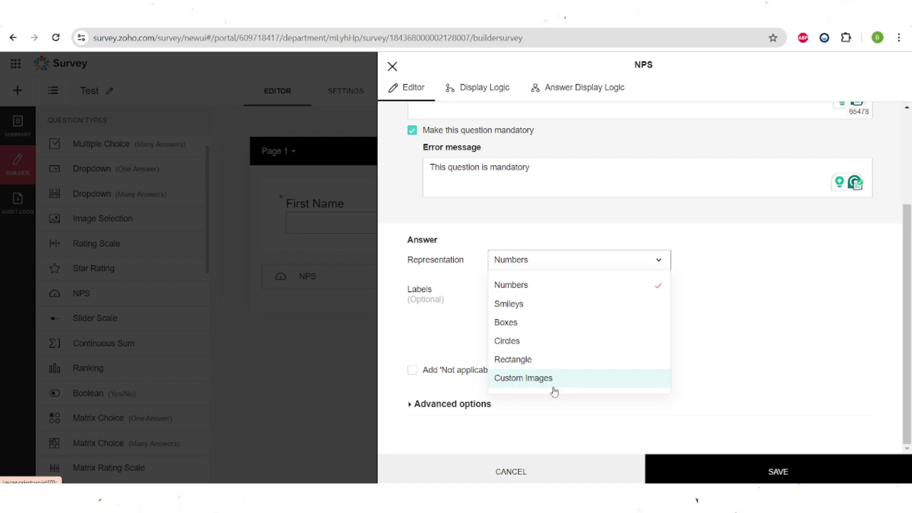
{"action": "left_click", "coordinate": [516, 344]}
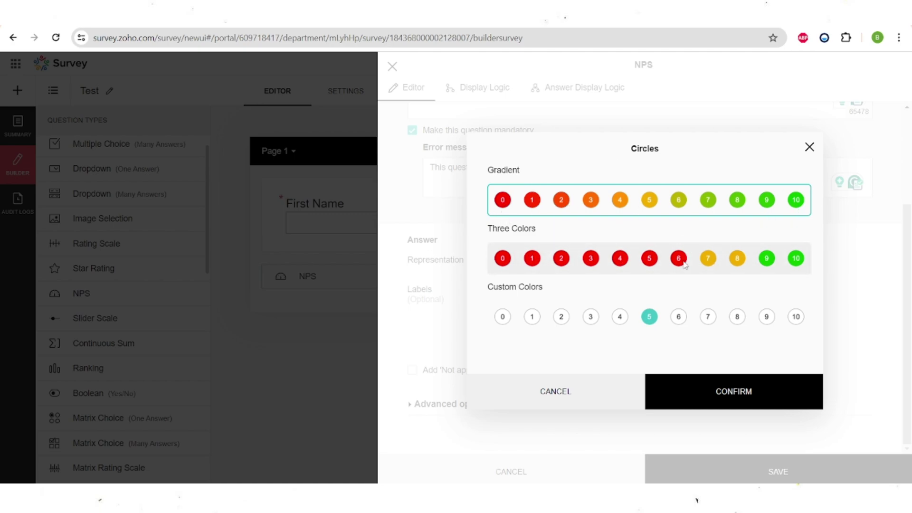
{"action": "left_click", "coordinate": [547, 324]}
{"action": "left_click", "coordinate": [710, 393]}
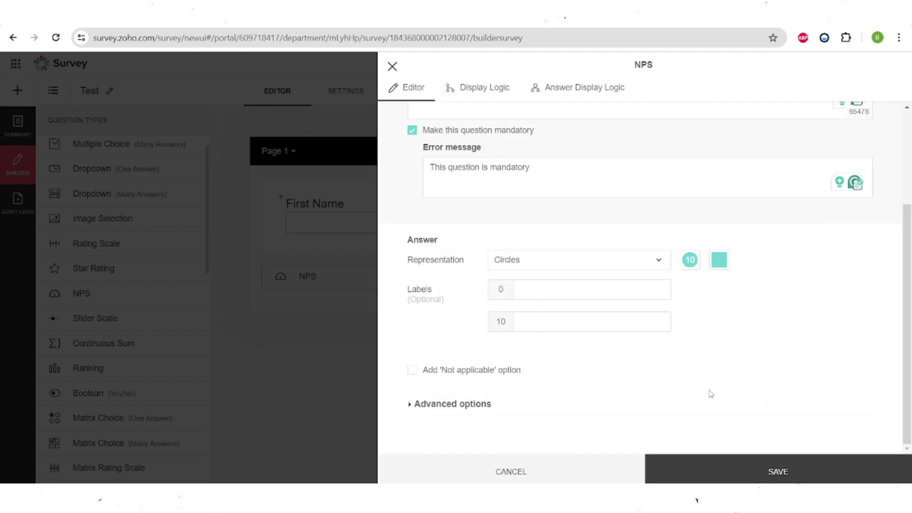
Change the NPS circle color to dark blue, RGB 40, 75, 145.
{"action": "left_click", "coordinate": [719, 266]}
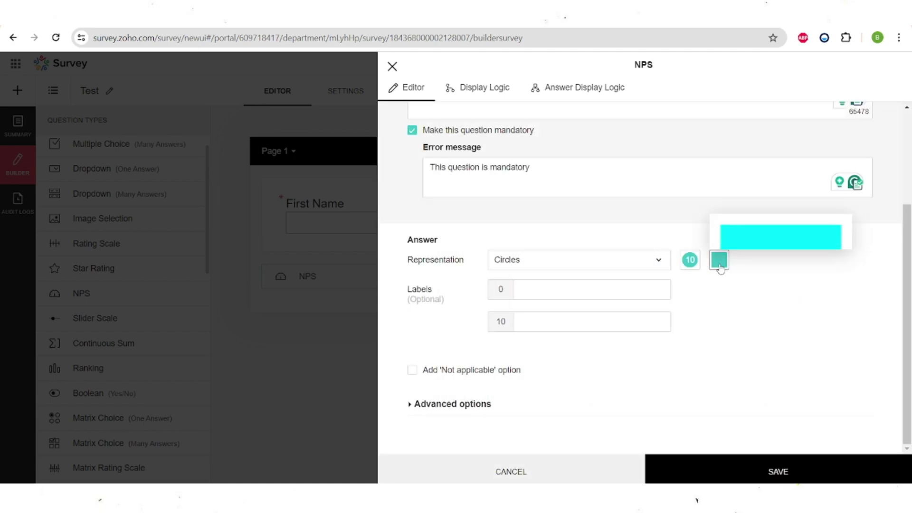
{"action": "scroll", "coordinate": [783, 216], "scroll_direction": "up", "scroll_amount": 2}
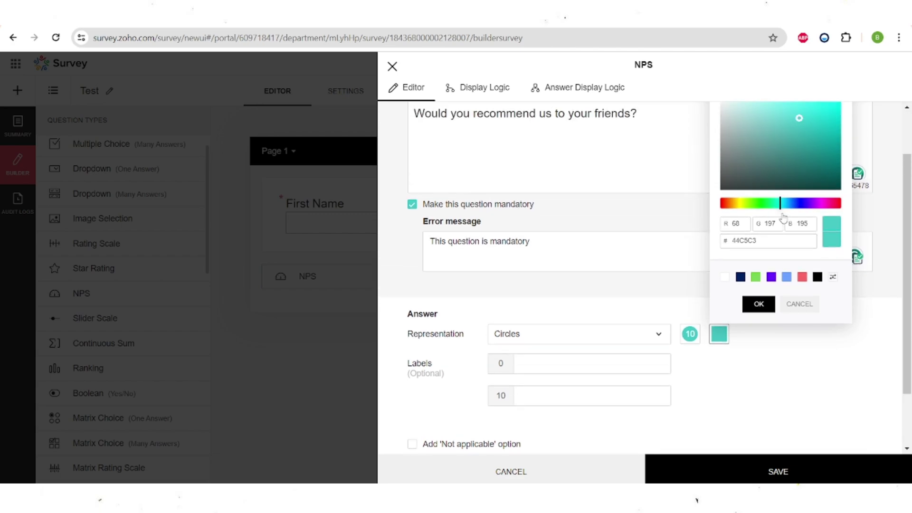
{"action": "left_click", "coordinate": [740, 277]}
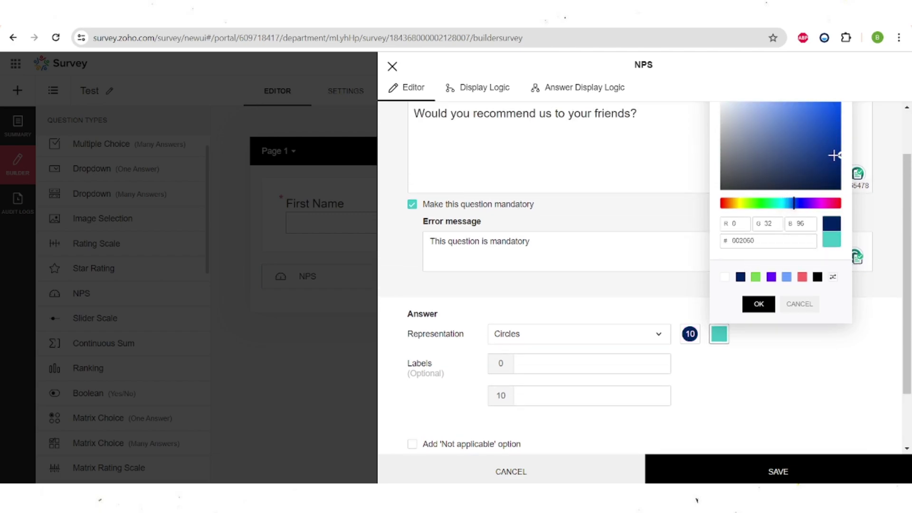
{"action": "left_click_drag", "start_coordinate": [840, 156], "coordinate": [808, 136]}
{"action": "left_click", "coordinate": [760, 304]}
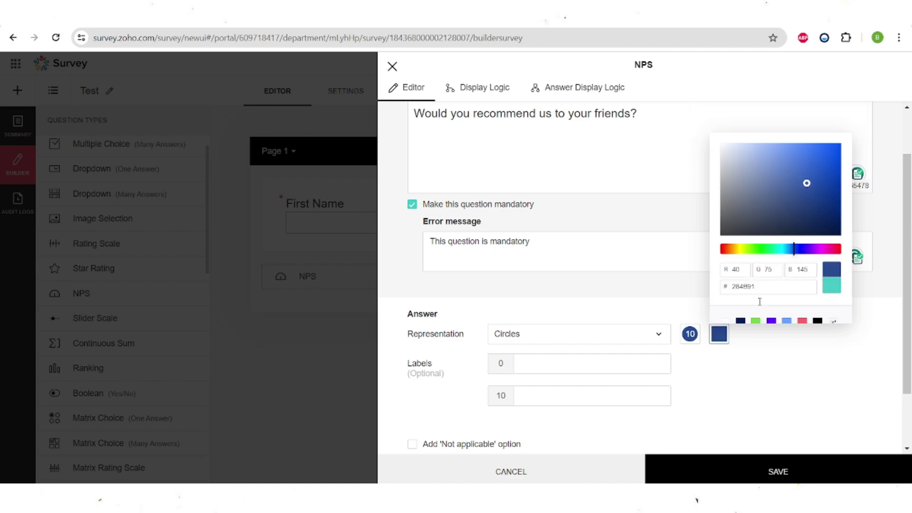
Label the NPS scale's 0 end "Definately not" and its 10 end "Absolutely!".
{"action": "scroll", "coordinate": [608, 352], "scroll_direction": "down", "scroll_amount": 2}
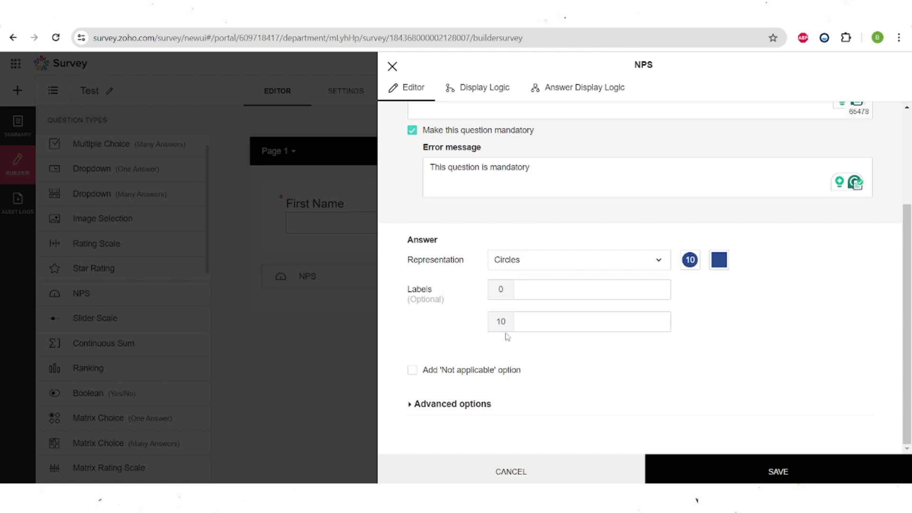
{"action": "left_click", "coordinate": [531, 292]}
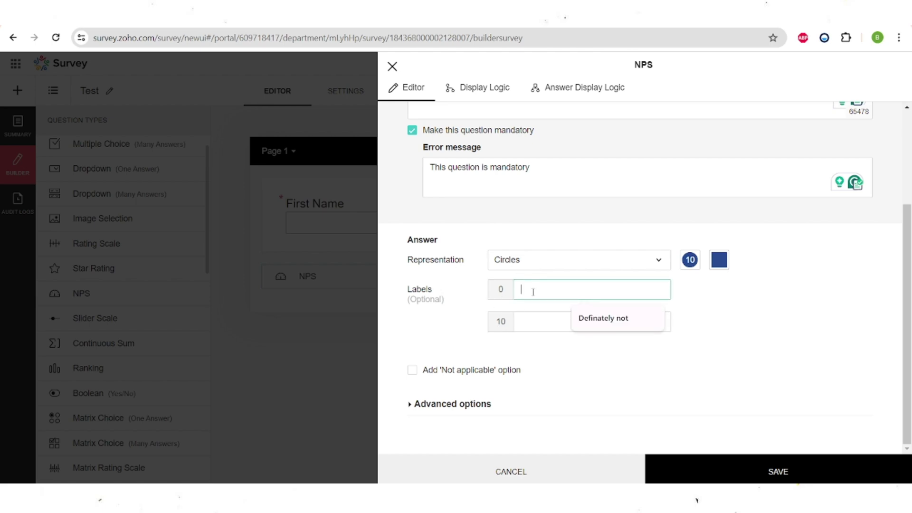
{"action": "left_click", "coordinate": [550, 318]}
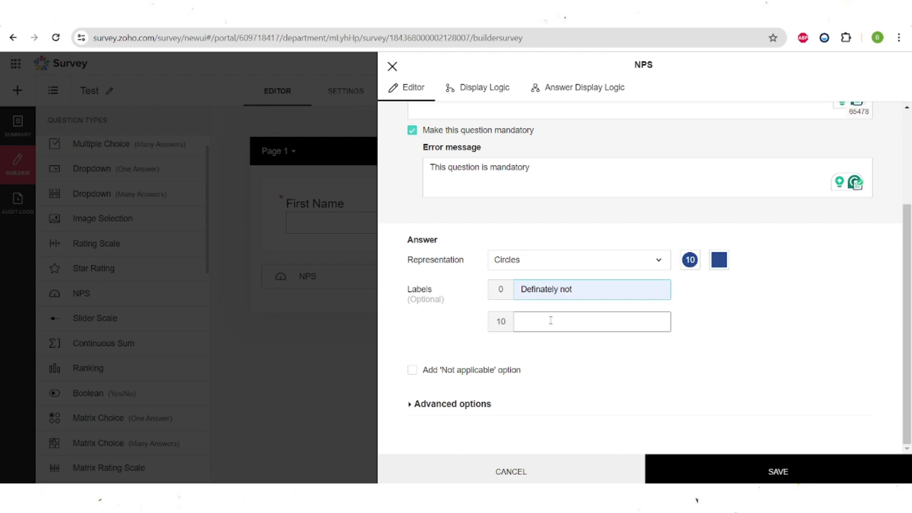
{"action": "scroll", "coordinate": [551, 318], "scroll_direction": "up", "scroll_amount": 3}
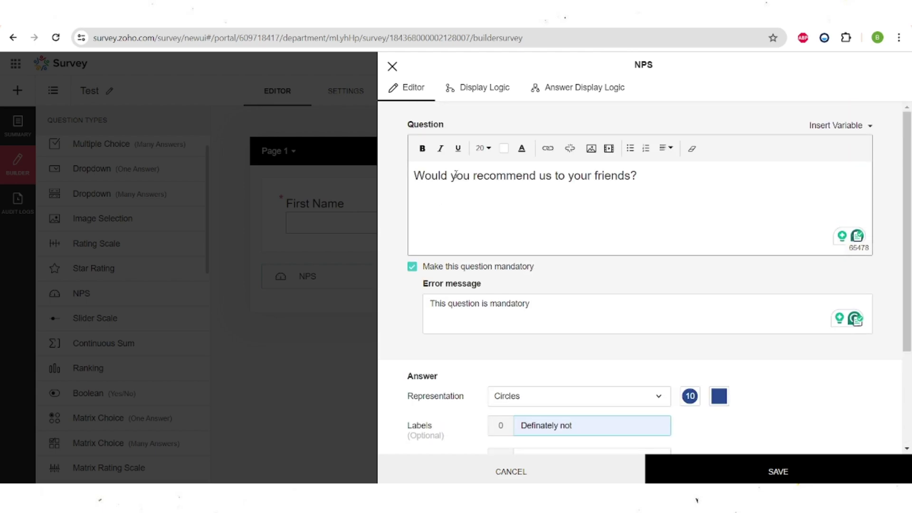
{"action": "scroll", "coordinate": [620, 187], "scroll_direction": "down", "scroll_amount": 3}
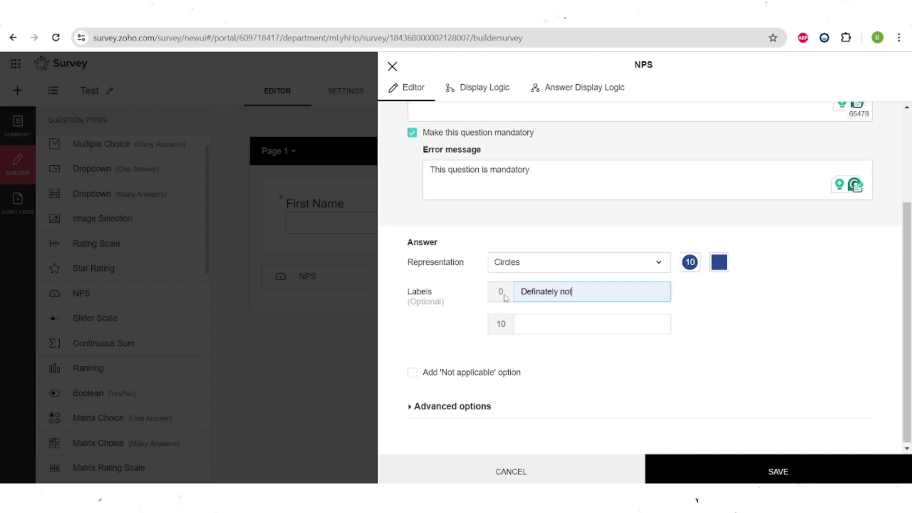
{"action": "left_click", "coordinate": [592, 325]}
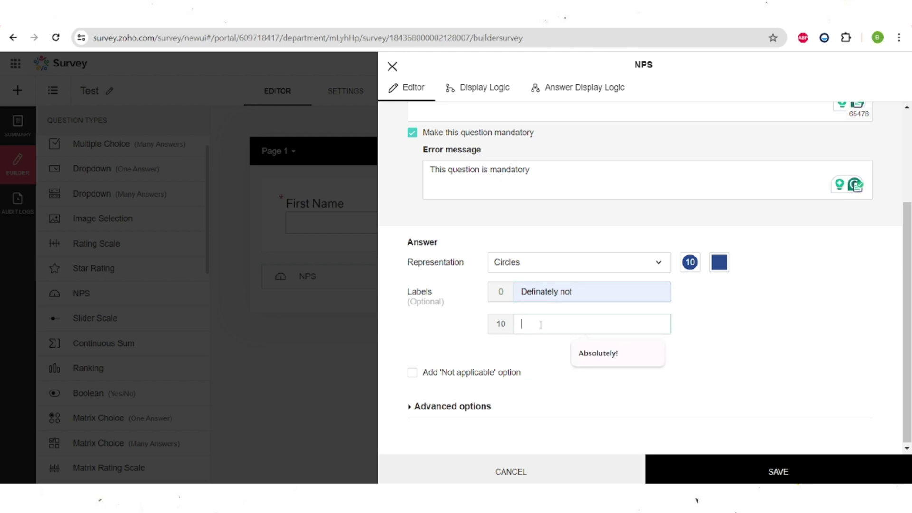
{"action": "left_click", "coordinate": [598, 354]}
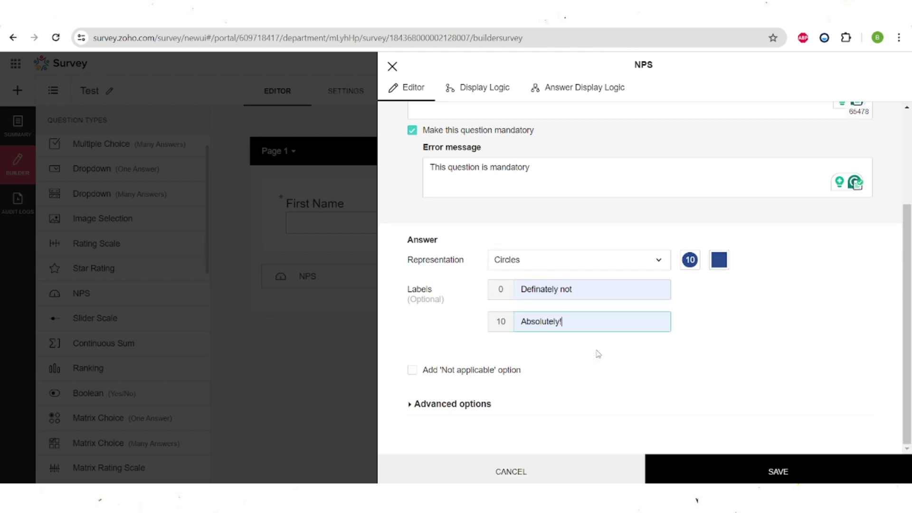
Try adding a Comments field to the NPS question from its advanced options.
{"action": "left_click", "coordinate": [417, 404]}
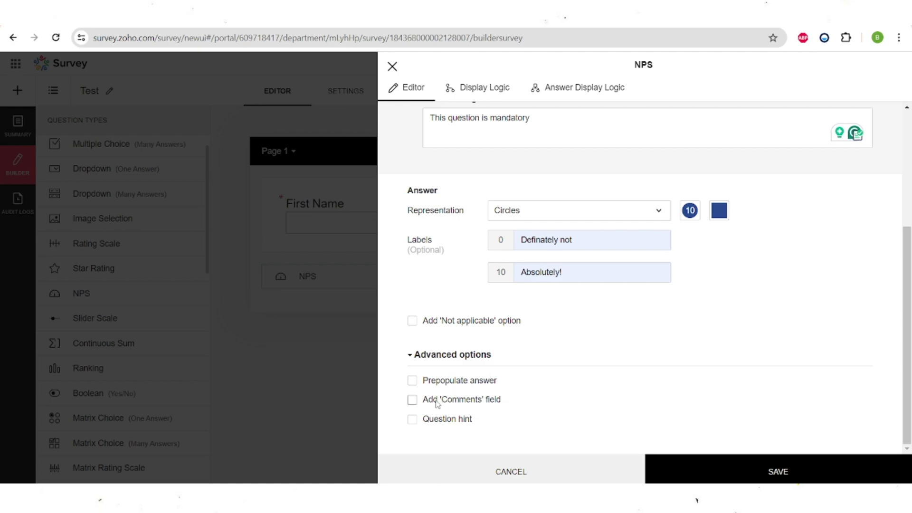
{"action": "left_click_drag", "start_coordinate": [437, 400], "coordinate": [505, 399]}
{"action": "left_click", "coordinate": [494, 402]}
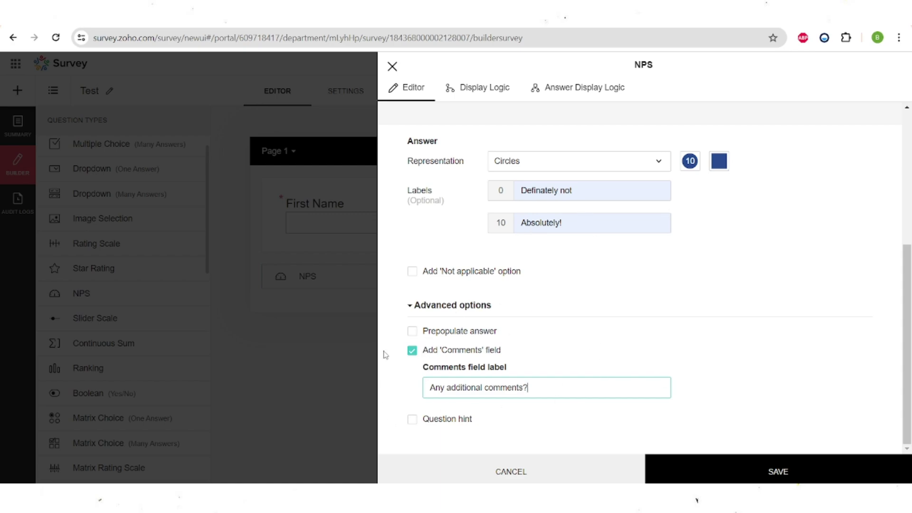
{"action": "left_click", "coordinate": [412, 350]}
Review the NPS question's configuration and save the question to Page 1.
{"action": "scroll", "coordinate": [515, 216], "scroll_direction": "up", "scroll_amount": 3}
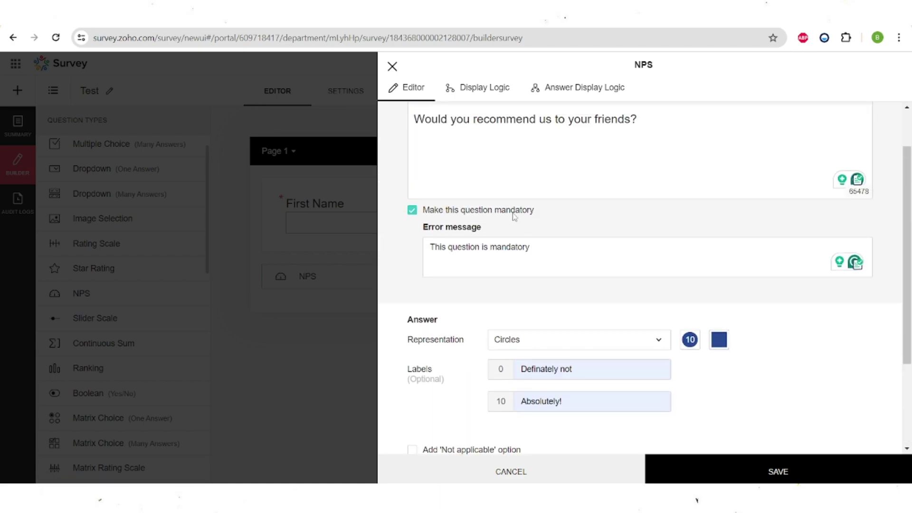
{"action": "scroll", "coordinate": [515, 216], "scroll_direction": "up", "scroll_amount": 1}
{"action": "scroll", "coordinate": [515, 216], "scroll_direction": "down", "scroll_amount": 5}
{"action": "left_click", "coordinate": [734, 470]}
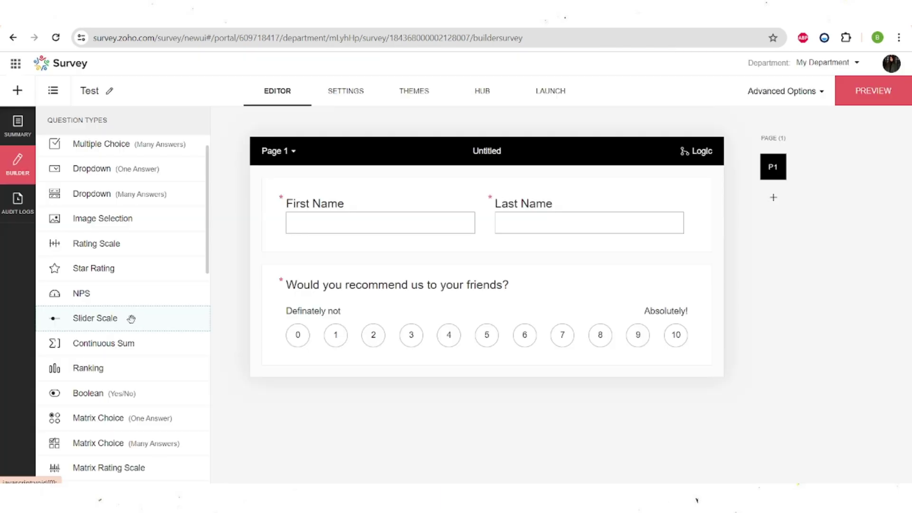
Add a Long Answer question reading "Please share your feedback!" below the NPS question on Page 1.
{"action": "scroll", "coordinate": [130, 318], "scroll_direction": "down", "scroll_amount": 2}
{"action": "scroll", "coordinate": [131, 319], "scroll_direction": "up", "scroll_amount": 3}
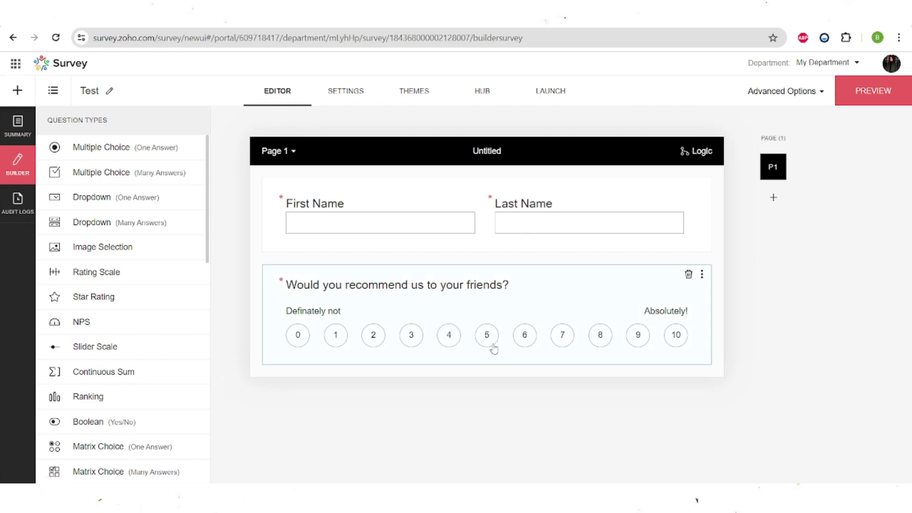
{"action": "scroll", "coordinate": [97, 389], "scroll_direction": "down", "scroll_amount": 1}
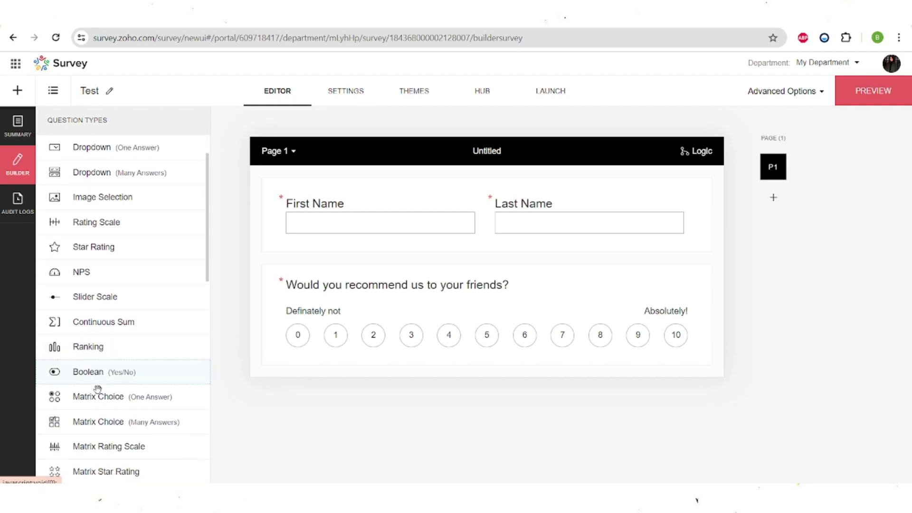
{"action": "scroll", "coordinate": [97, 390], "scroll_direction": "down", "scroll_amount": 5}
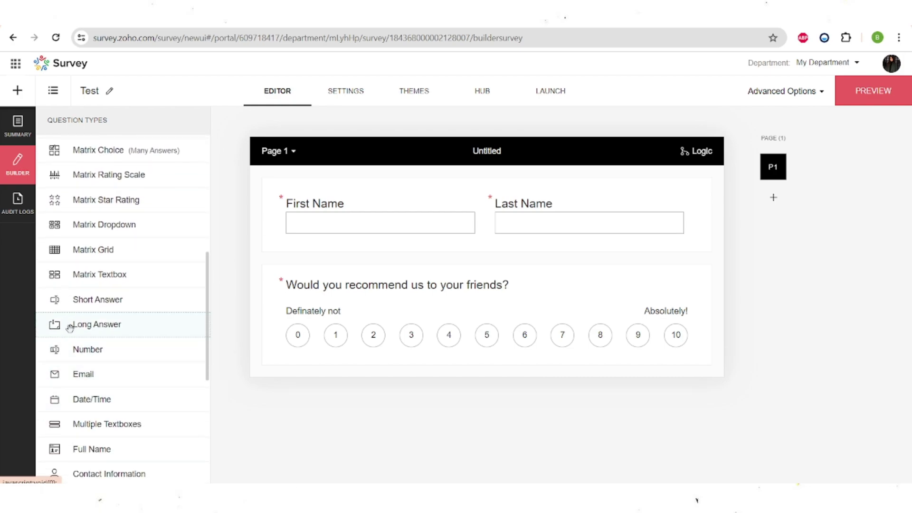
{"action": "left_click_drag", "start_coordinate": [69, 327], "coordinate": [405, 406]}
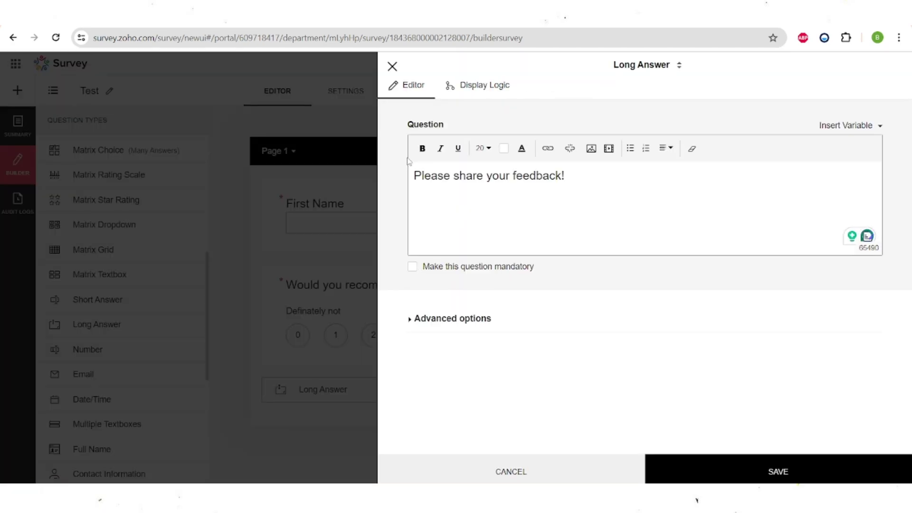
{"action": "left_click_drag", "start_coordinate": [604, 184], "coordinate": [402, 183]}
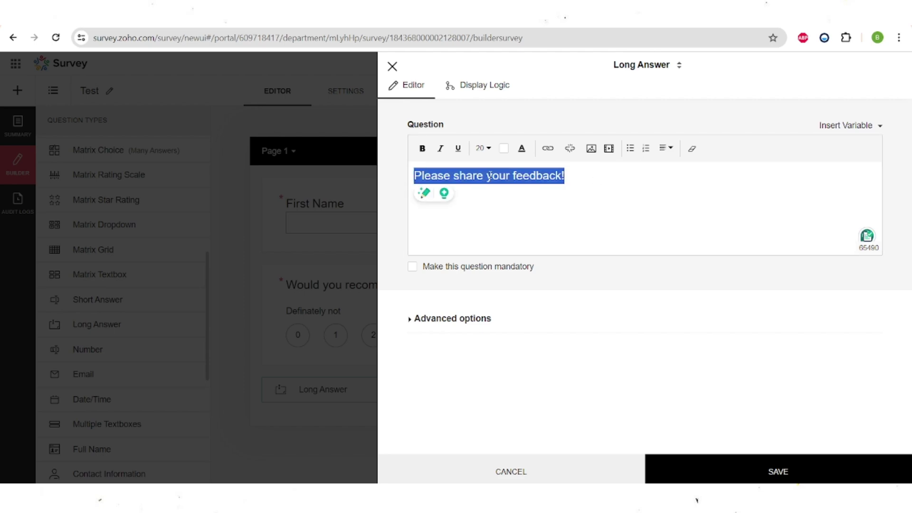
{"action": "left_click", "coordinate": [585, 176]}
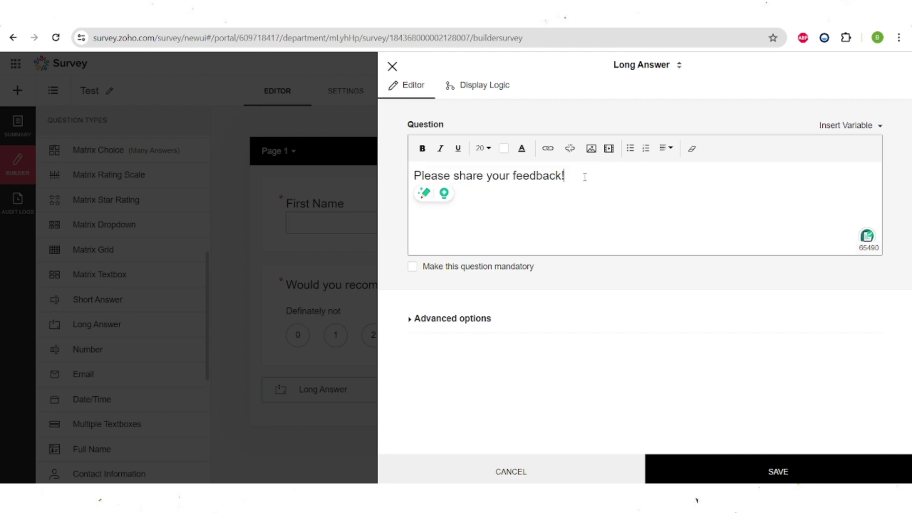
Display the feedback question only if "Would you recommend us to your friends?" is less than 6, and save the question.
{"action": "left_click", "coordinate": [487, 92]}
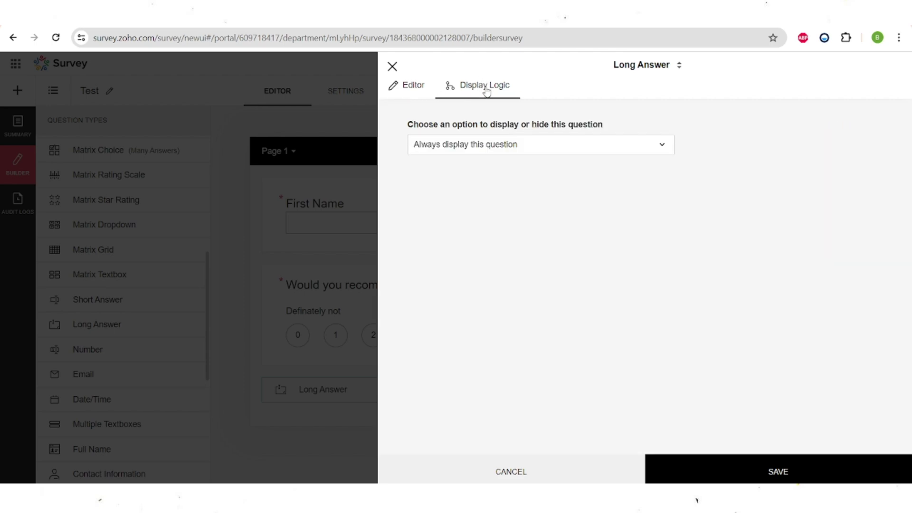
{"action": "left_click", "coordinate": [474, 149]}
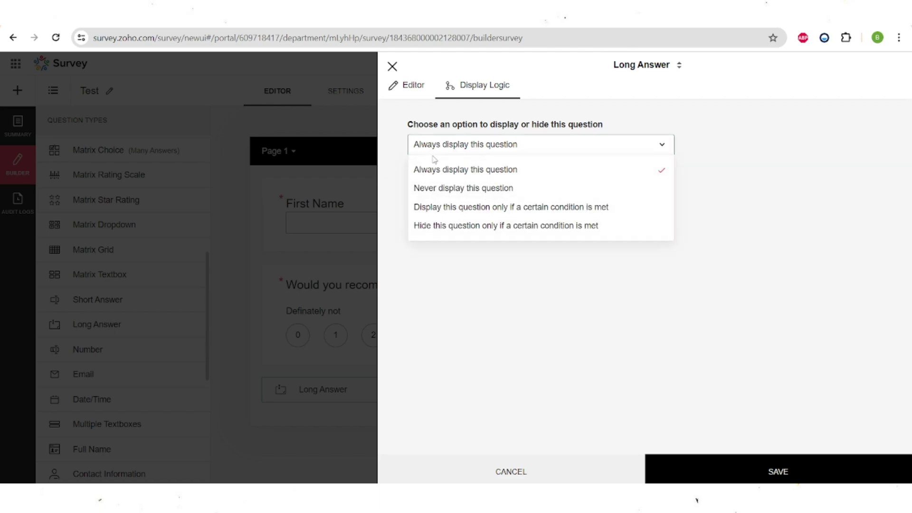
{"action": "left_click", "coordinate": [539, 213]}
{"action": "left_click", "coordinate": [479, 218]}
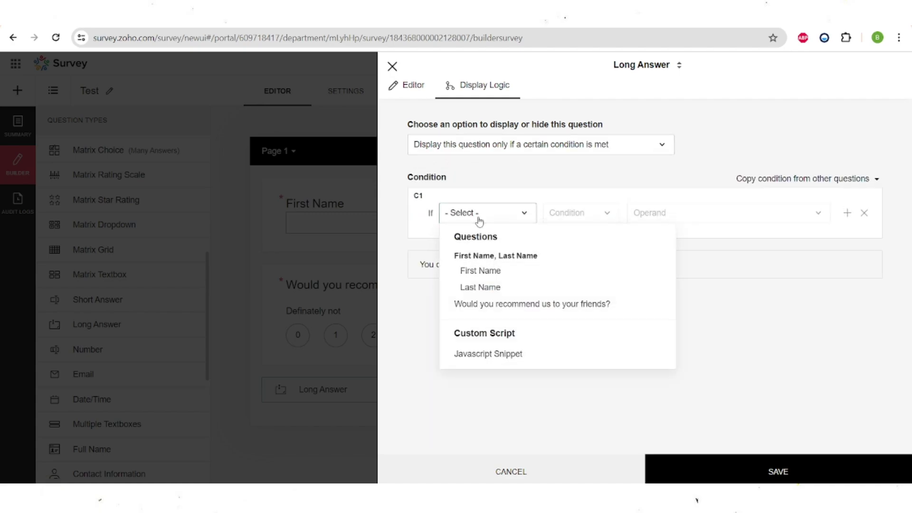
{"action": "left_click", "coordinate": [552, 308]}
{"action": "left_click", "coordinate": [603, 213]}
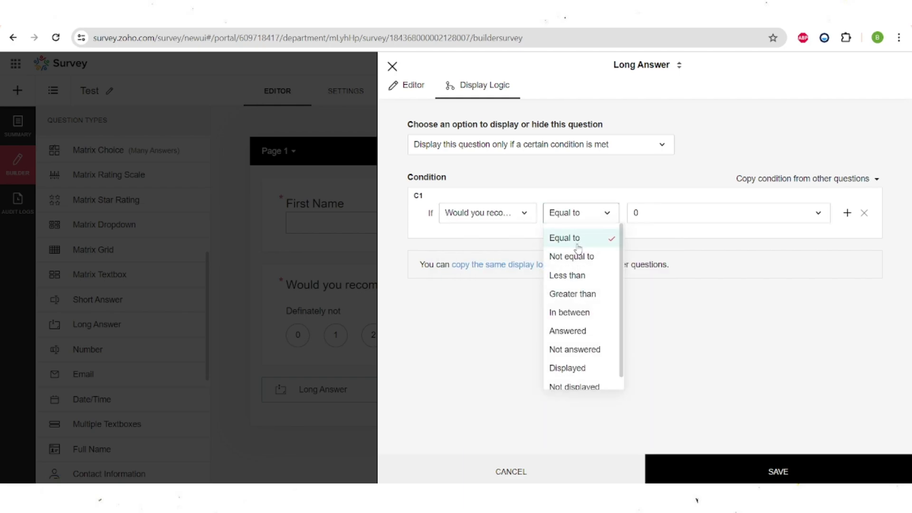
{"action": "left_click", "coordinate": [582, 275]}
{"action": "left_click", "coordinate": [652, 224]}
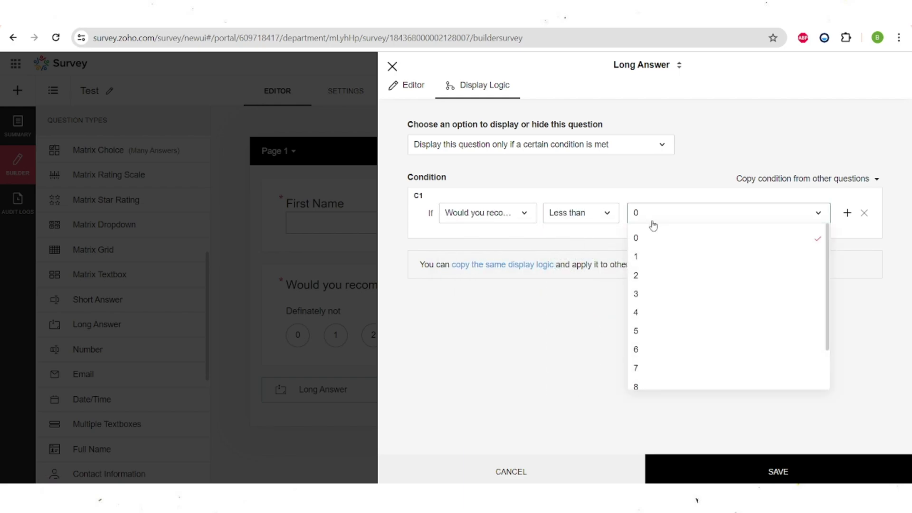
{"action": "left_click", "coordinate": [658, 351]}
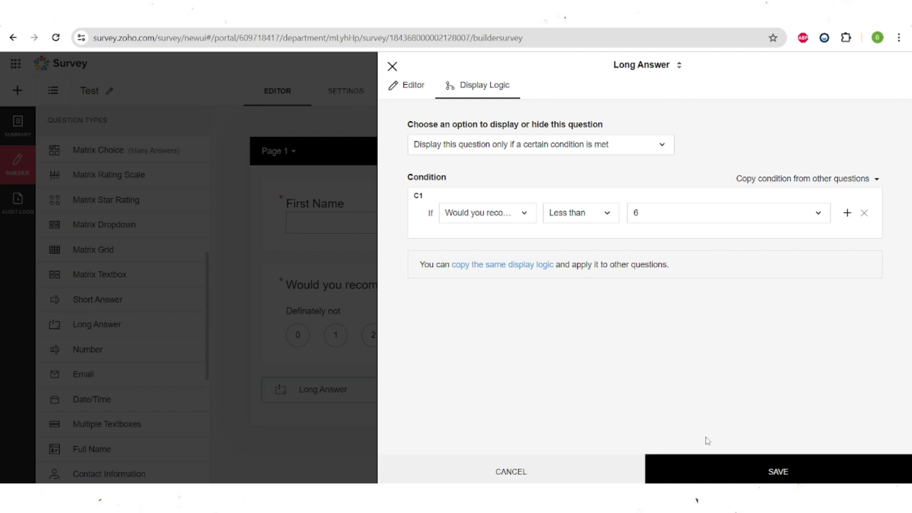
{"action": "left_click", "coordinate": [707, 464]}
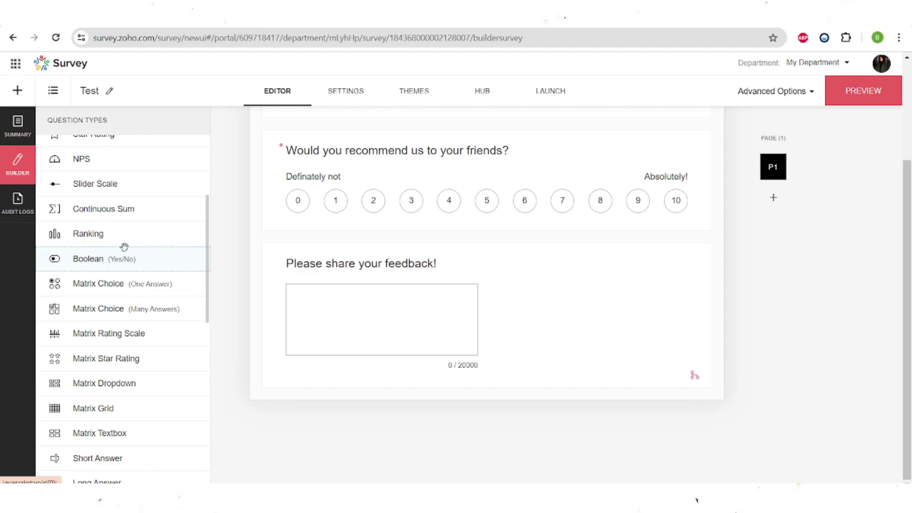
Add a File Upload question below the feedback question with the text "Please share the pictures of the issue, so we can improve".
{"action": "scroll", "coordinate": [176, 330], "scroll_direction": "down", "scroll_amount": 4}
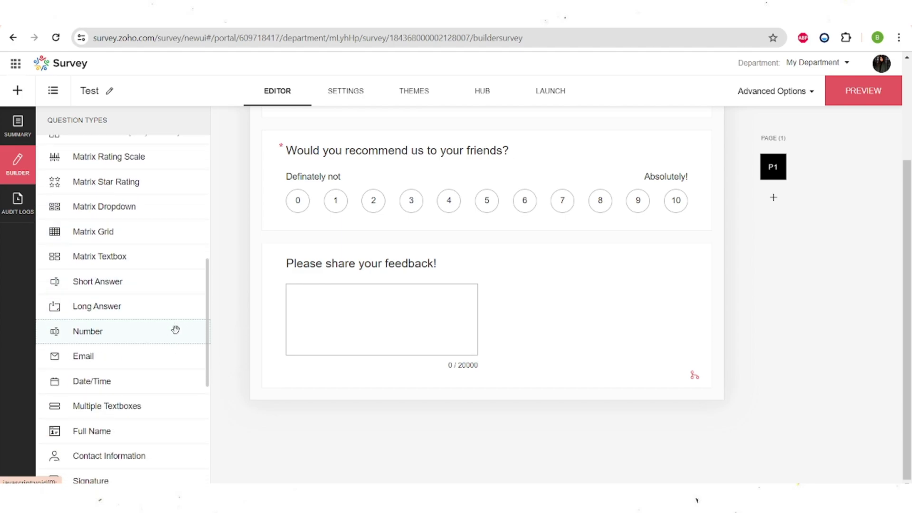
{"action": "scroll", "coordinate": [175, 330], "scroll_direction": "down", "scroll_amount": 2}
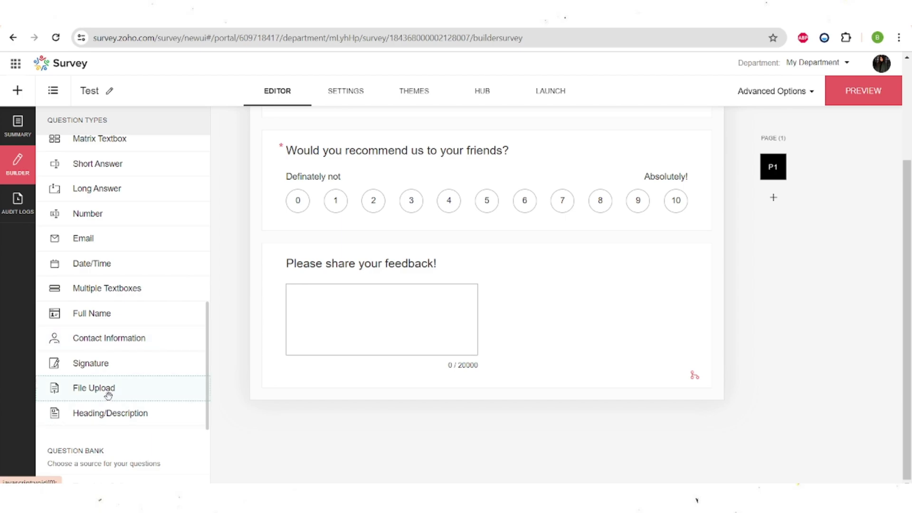
{"action": "left_click_drag", "start_coordinate": [109, 395], "coordinate": [383, 405]}
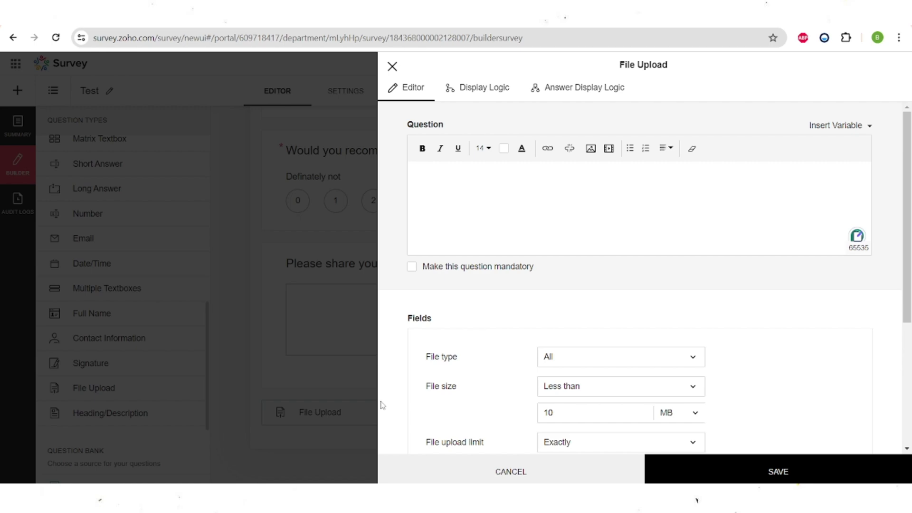
{"action": "left_click", "coordinate": [535, 194]}
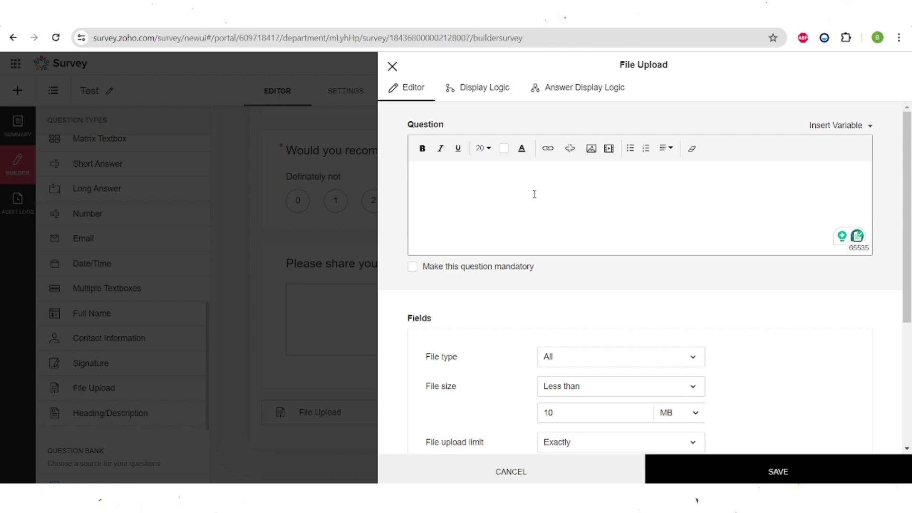
{"action": "key", "text": "ctrl+v"}
{"action": "left_click_drag", "start_coordinate": [422, 183], "coordinate": [670, 179]}
{"action": "left_click", "coordinate": [569, 177]}
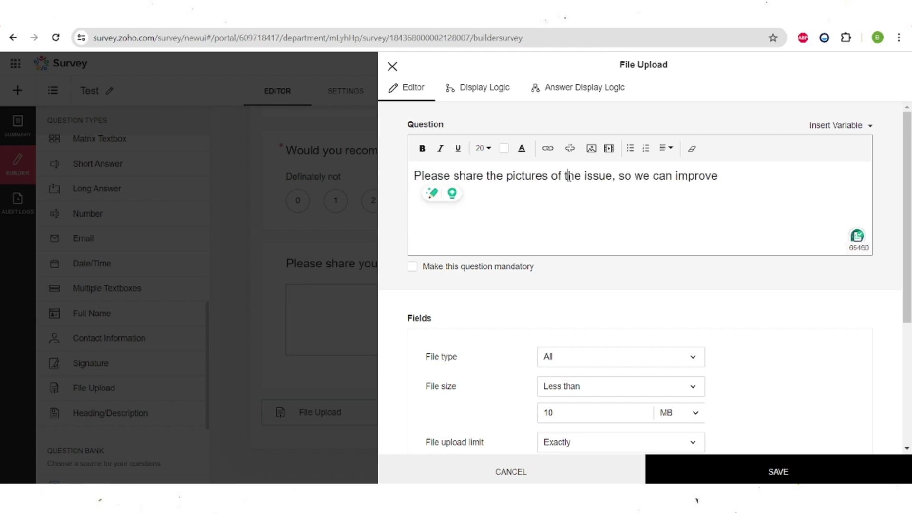
Review the File Upload question's file type, file size, upload limit, label and additional field options.
{"action": "scroll", "coordinate": [569, 177], "scroll_direction": "down", "scroll_amount": 1}
{"action": "scroll", "coordinate": [684, 181], "scroll_direction": "down", "scroll_amount": 2}
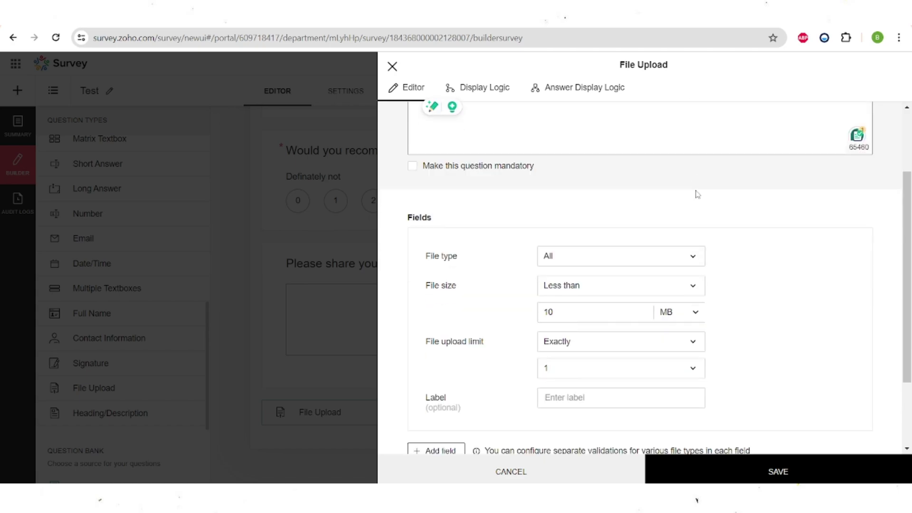
{"action": "scroll", "coordinate": [697, 194], "scroll_direction": "down", "scroll_amount": 2}
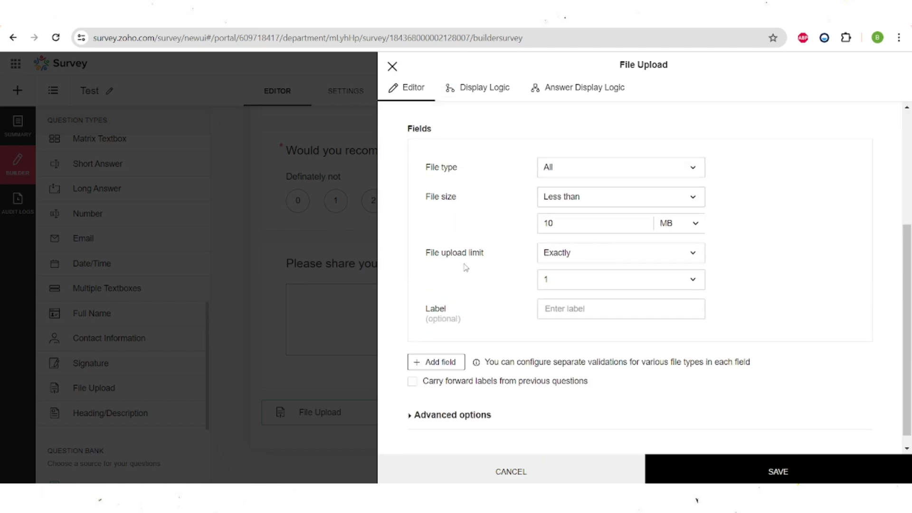
{"action": "left_click_drag", "start_coordinate": [422, 255], "coordinate": [495, 256]}
{"action": "left_click", "coordinate": [494, 258]}
{"action": "scroll", "coordinate": [494, 258], "scroll_direction": "down", "scroll_amount": 1}
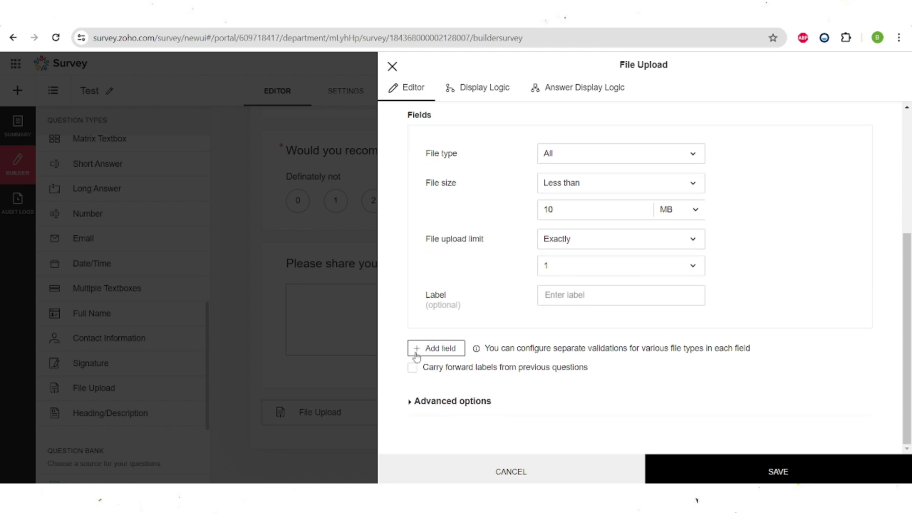
{"action": "scroll", "coordinate": [470, 354], "scroll_direction": "up", "scroll_amount": 5}
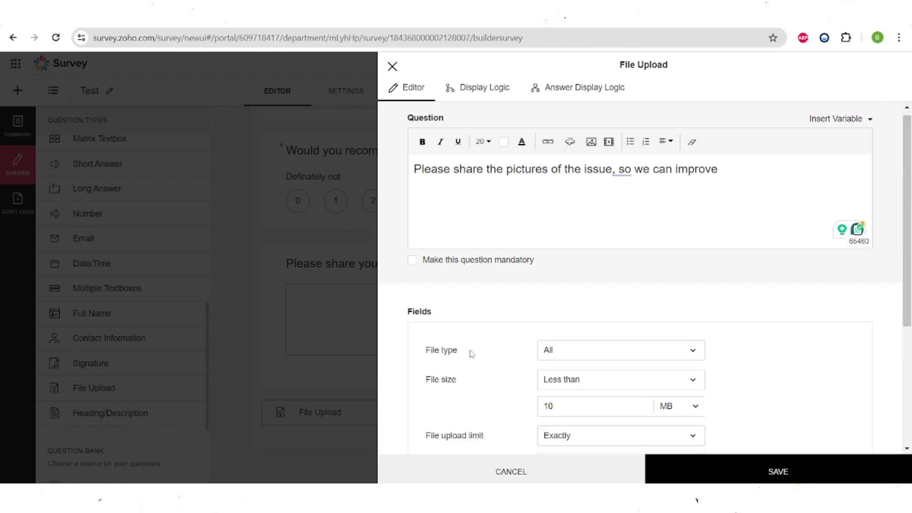
Set the File Upload question to display only if a condition on "Would you recommend us to your friends?" is met.
{"action": "left_click", "coordinate": [475, 90]}
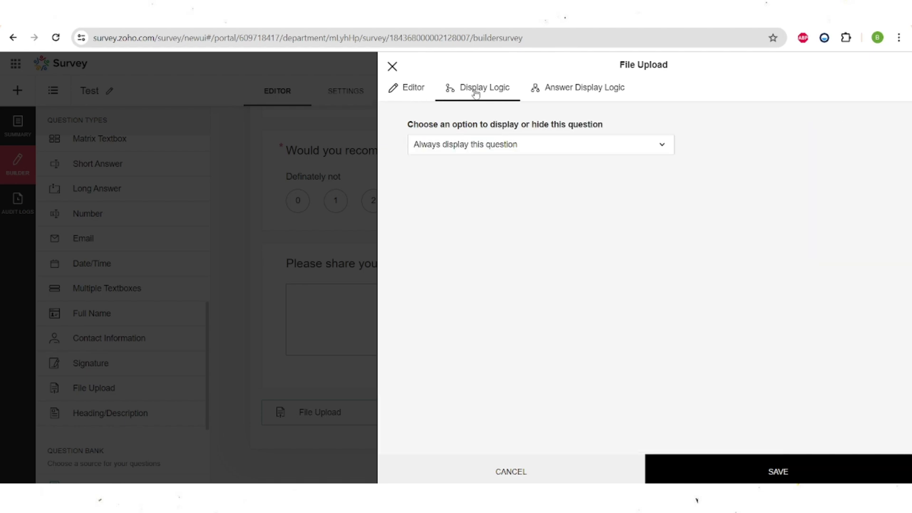
{"action": "left_click", "coordinate": [523, 146]}
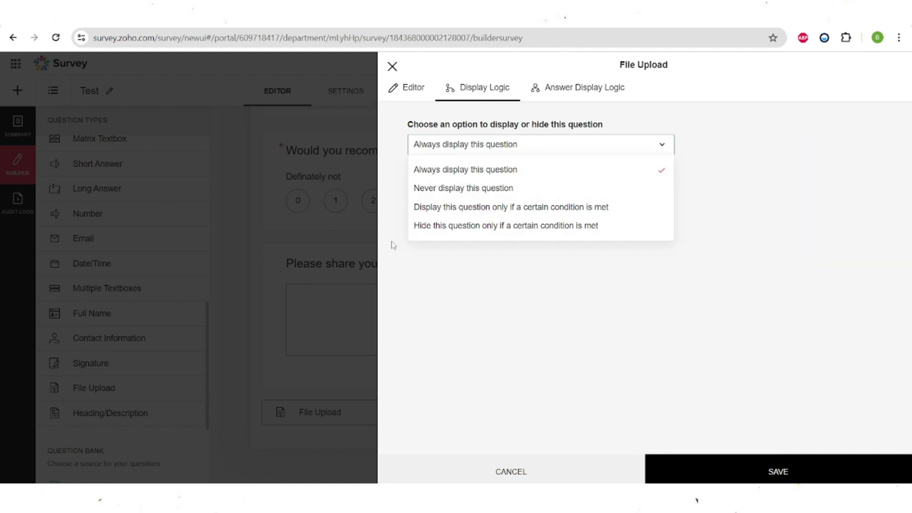
{"action": "left_click", "coordinate": [444, 212]}
{"action": "left_click", "coordinate": [501, 216]}
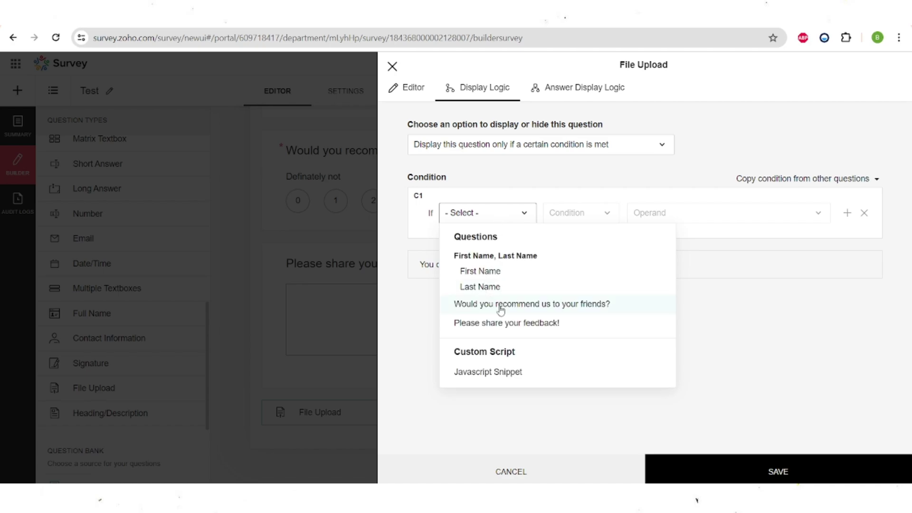
Review what the File Upload question's Answer Display Logic offers, and save the question to Page 1.
{"action": "left_click", "coordinate": [593, 95]}
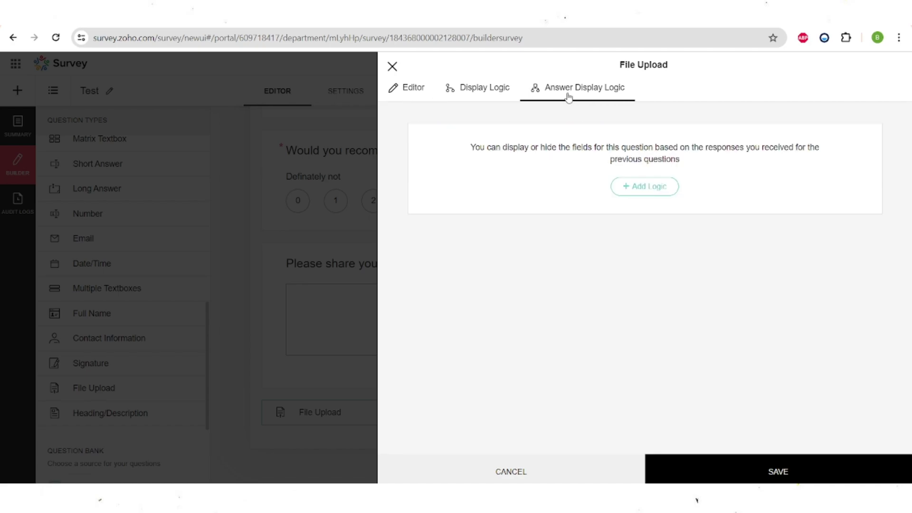
{"action": "double_click", "coordinate": [614, 89]}
{"action": "left_click_drag", "start_coordinate": [589, 95], "coordinate": [537, 92]}
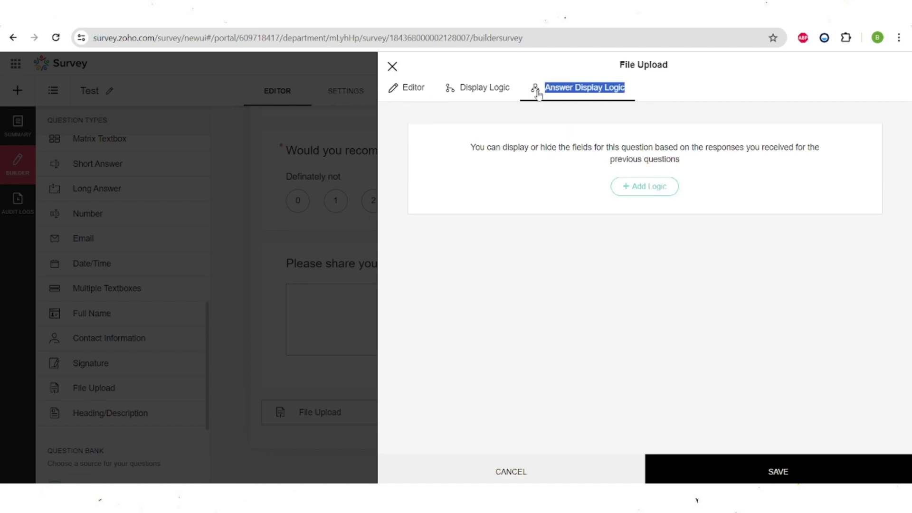
{"action": "left_click", "coordinate": [562, 139]}
{"action": "left_click_drag", "start_coordinate": [474, 147], "coordinate": [692, 159]}
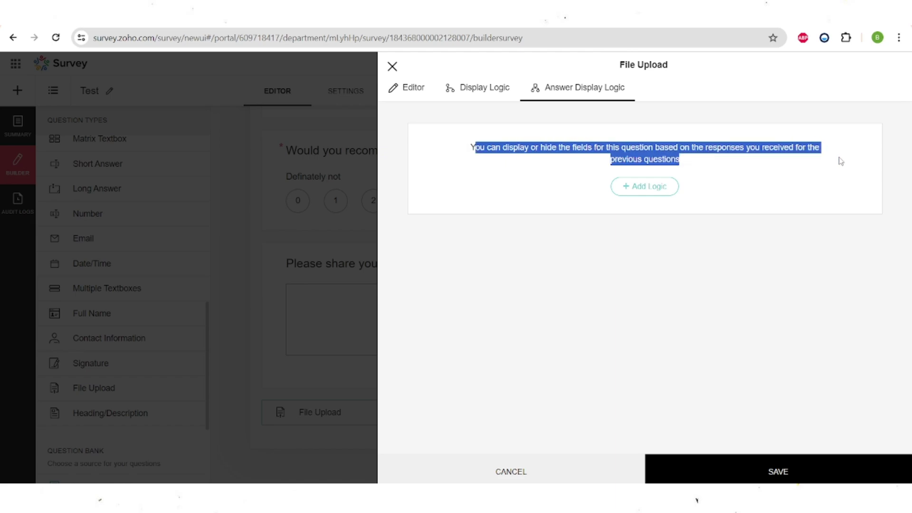
{"action": "left_click", "coordinate": [601, 157]}
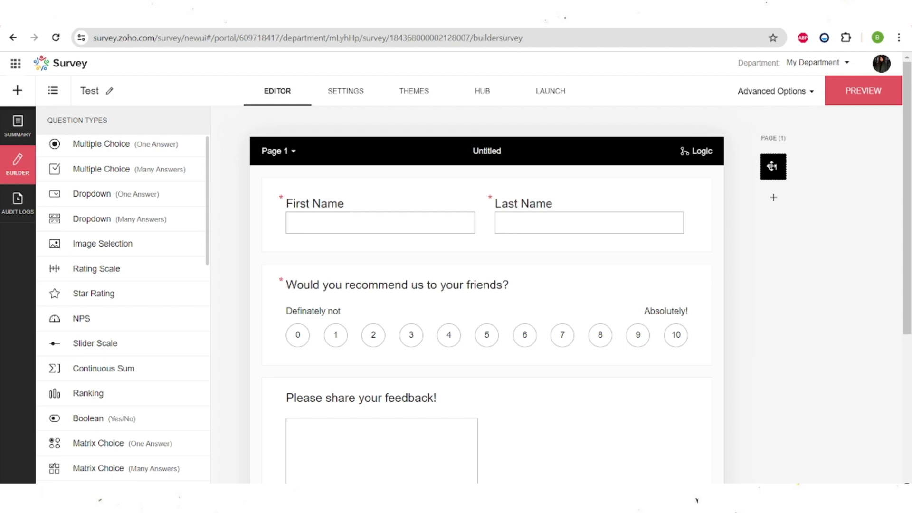
Title Page 1 "Customer Satisfaction" with the description "Please share your feedback so we can improve", and save the page information.
{"action": "scroll", "coordinate": [727, 339], "scroll_direction": "down", "scroll_amount": 2}
{"action": "scroll", "coordinate": [727, 338], "scroll_direction": "down", "scroll_amount": 2}
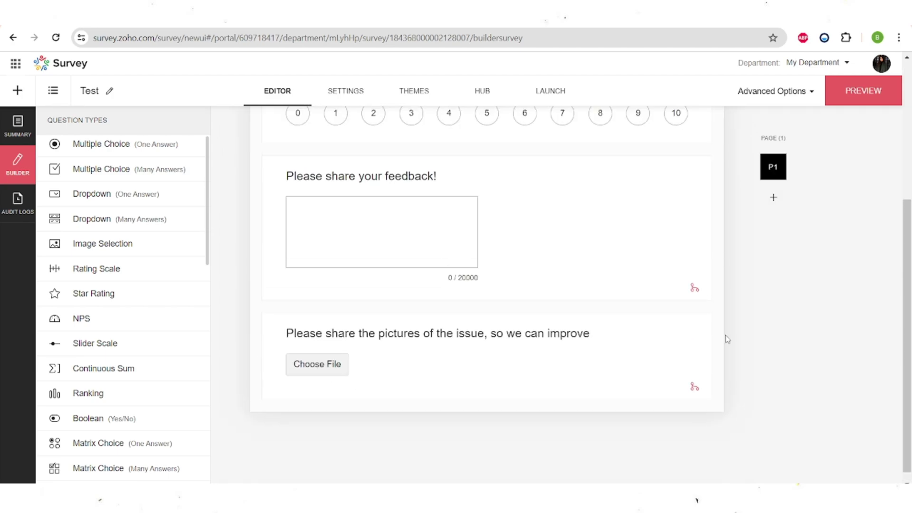
{"action": "scroll", "coordinate": [727, 338], "scroll_direction": "up", "scroll_amount": 5}
{"action": "left_click", "coordinate": [488, 152]}
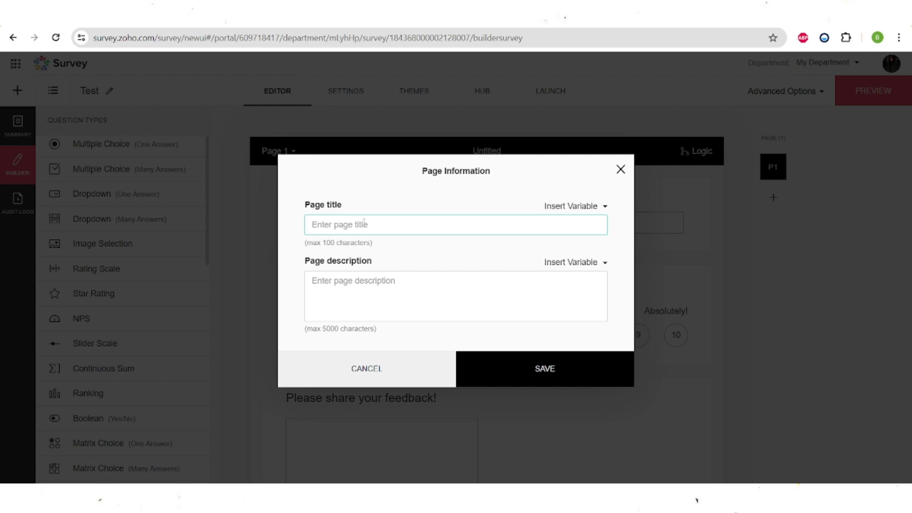
{"action": "left_click", "coordinate": [355, 297]}
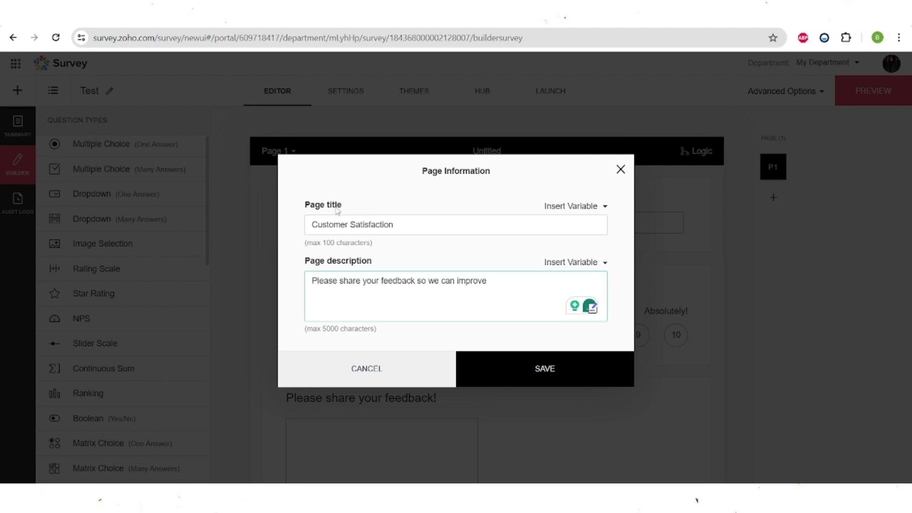
{"action": "key", "text": "shift+Tab"}
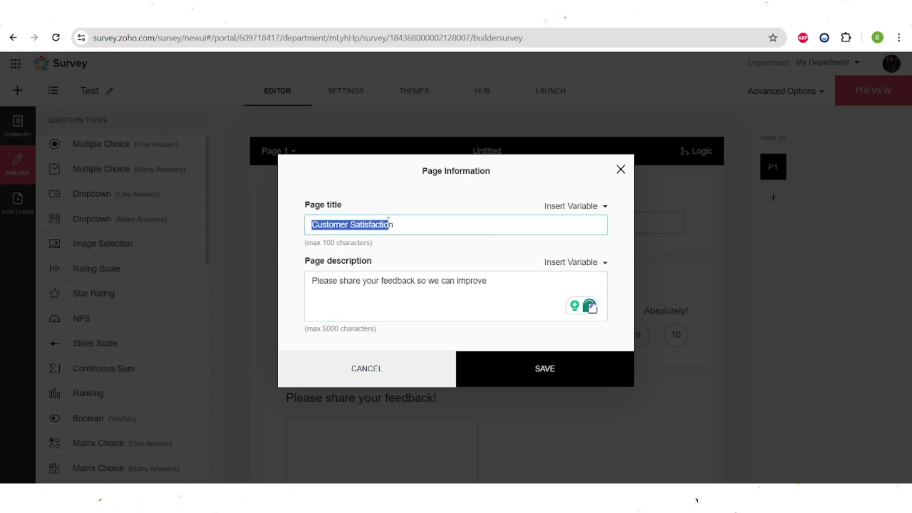
{"action": "key", "text": "Tab"}
{"action": "key", "text": "Right"}
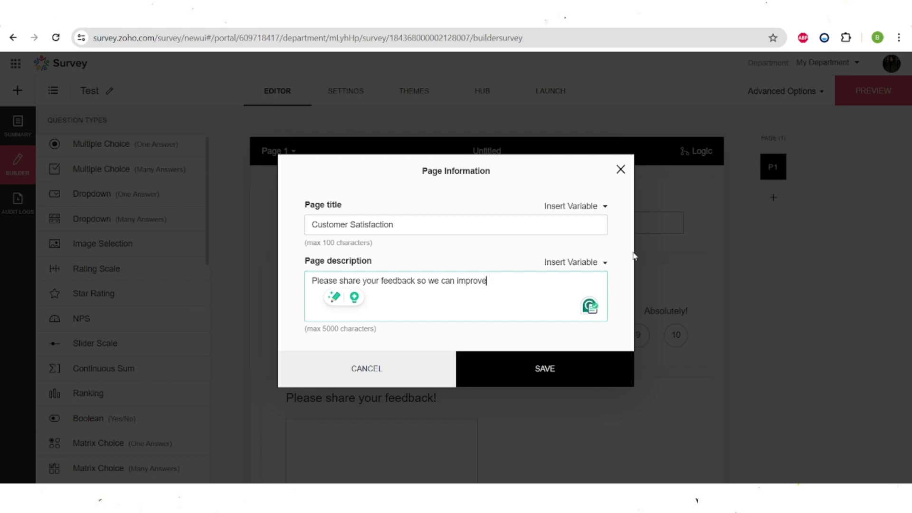
{"action": "left_click", "coordinate": [538, 375]}
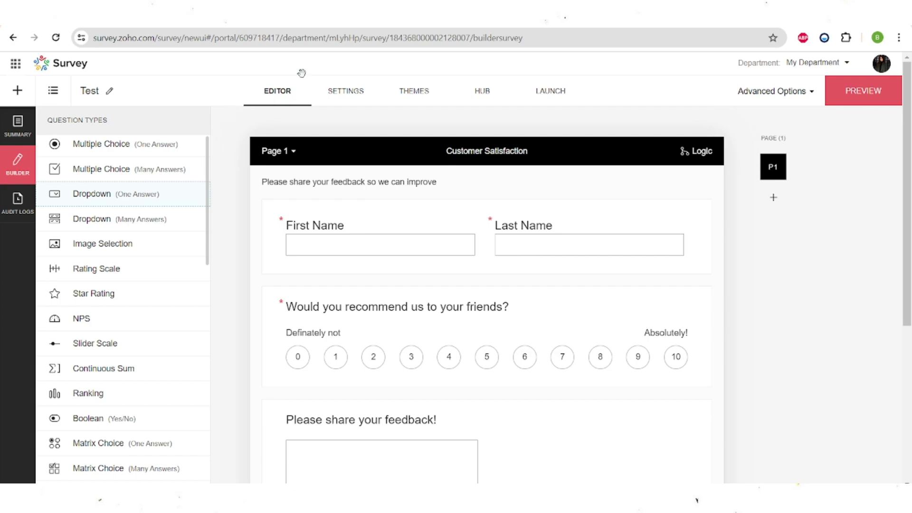
Review the survey's Header settings for the survey logo and the published survey's title.
{"action": "left_click", "coordinate": [346, 94]}
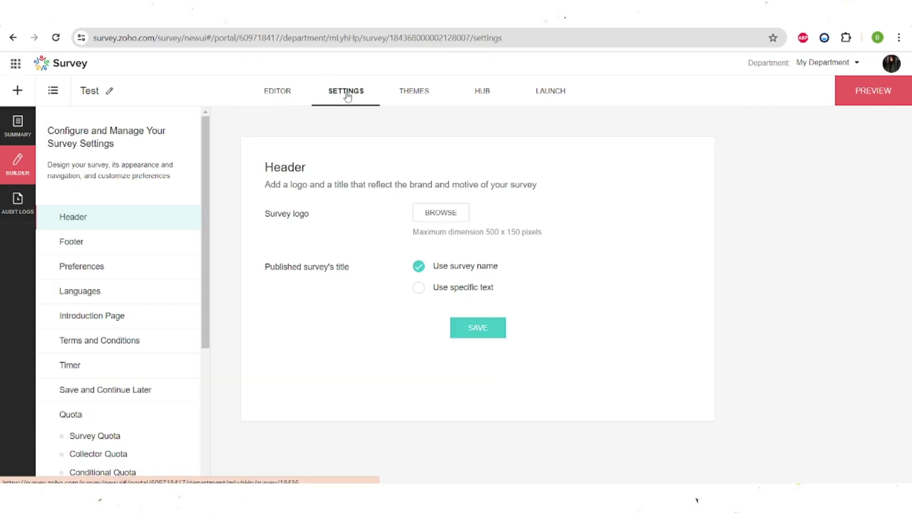
{"action": "scroll", "coordinate": [125, 261], "scroll_direction": "down", "scroll_amount": 1}
{"action": "scroll", "coordinate": [125, 262], "scroll_direction": "up", "scroll_amount": 1}
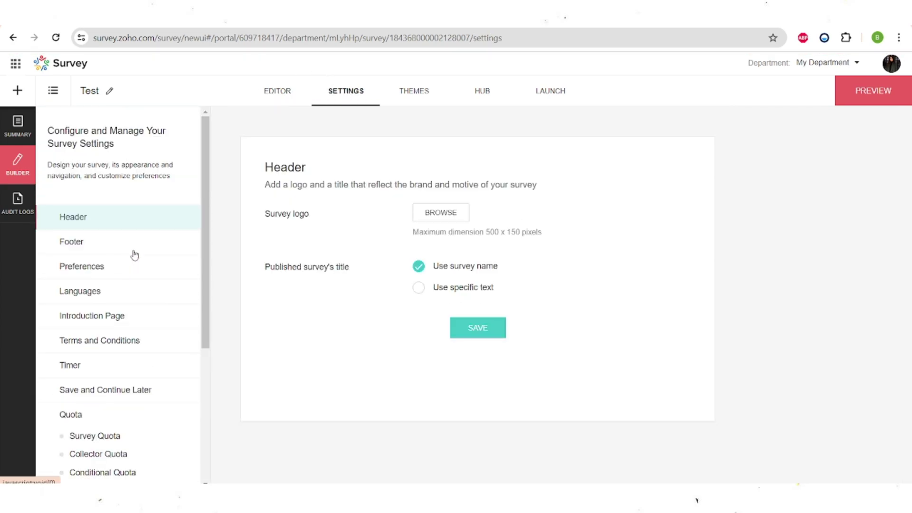
{"action": "left_click_drag", "start_coordinate": [326, 215], "coordinate": [257, 225]}
{"action": "left_click", "coordinate": [294, 220]}
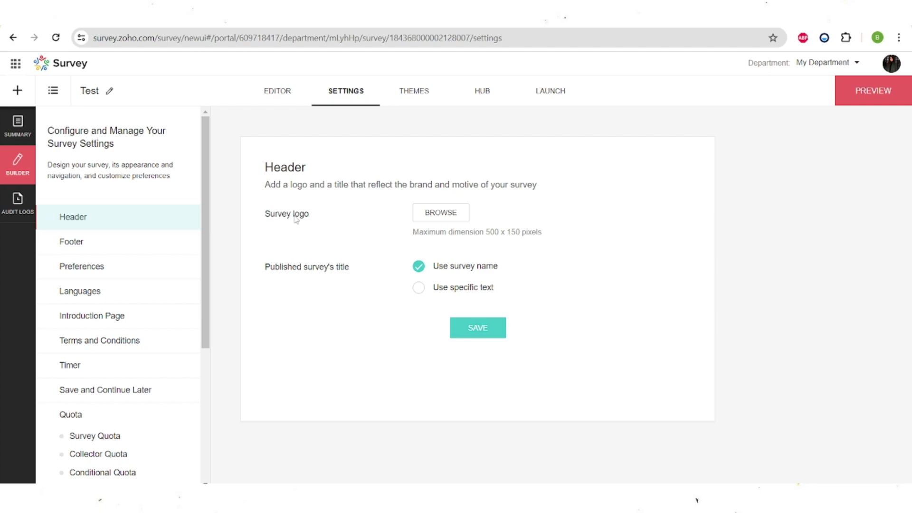
{"action": "left_click_drag", "start_coordinate": [314, 219], "coordinate": [268, 221]}
{"action": "left_click", "coordinate": [313, 220]}
Set the survey footer text to "Thank you for participating!" and save it.
{"action": "left_click", "coordinate": [135, 247]}
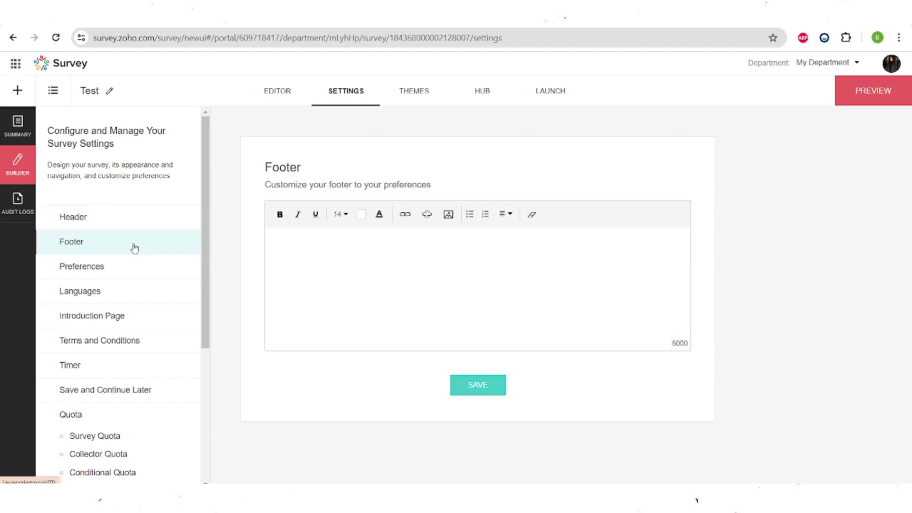
{"action": "left_click", "coordinate": [353, 268]}
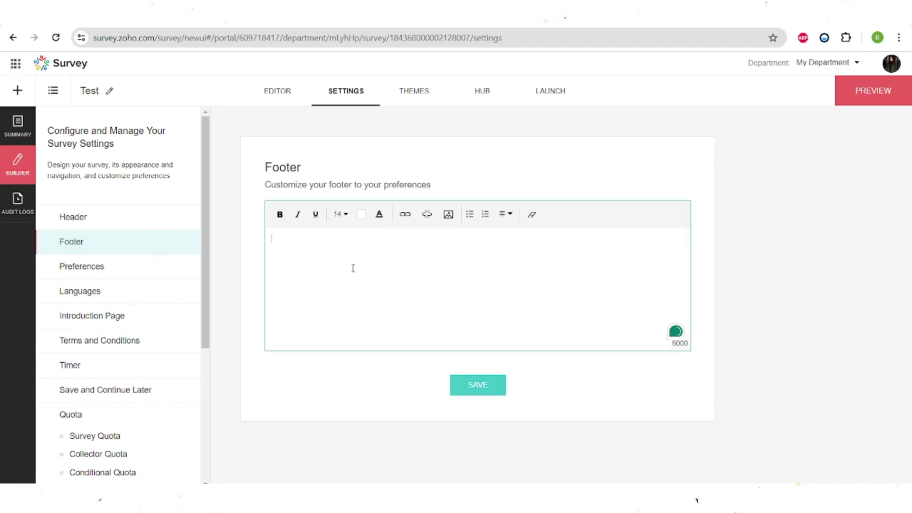
{"action": "type", "text": "Thank you for participating!"}
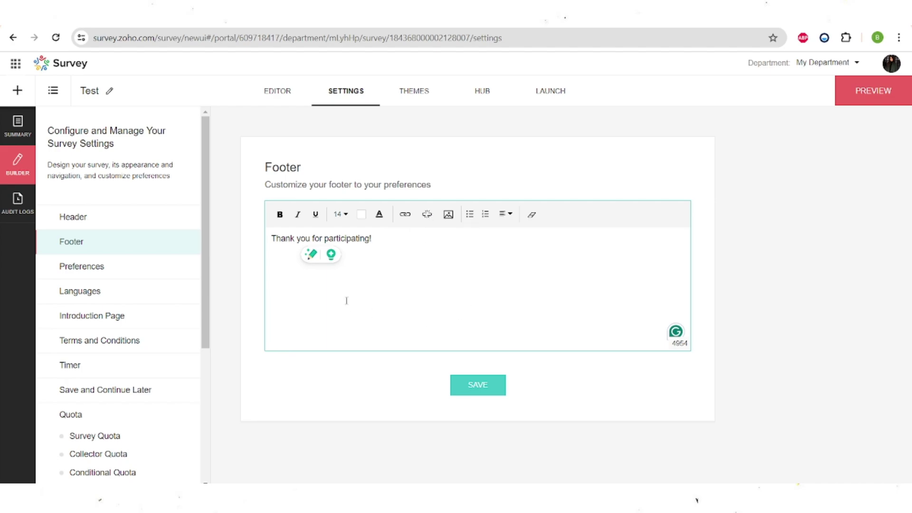
{"action": "left_click", "coordinate": [482, 387]}
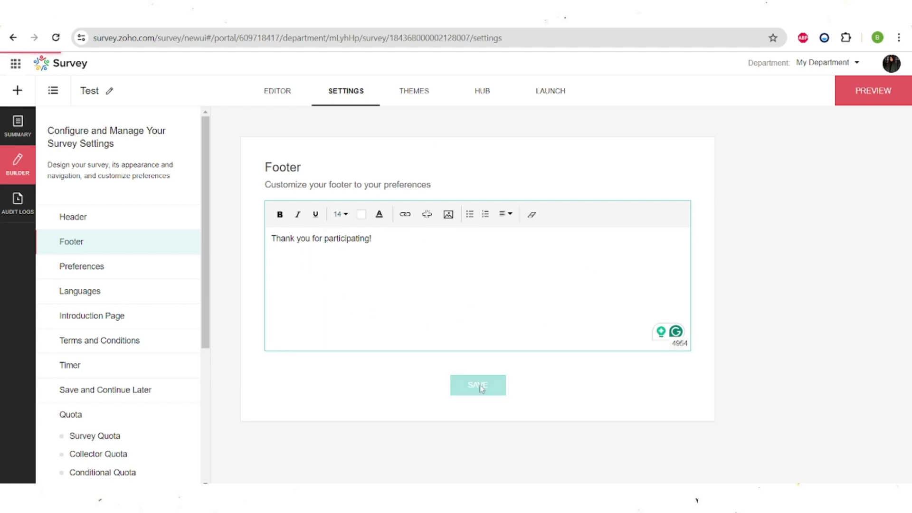
Try out the Show progress bar option in the Survey Preferences.
{"action": "left_click", "coordinate": [107, 271]}
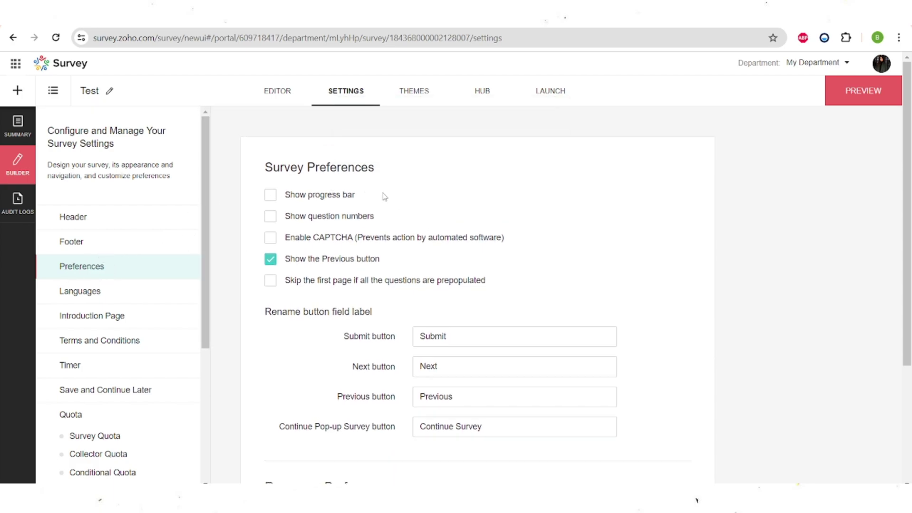
{"action": "left_click", "coordinate": [270, 196]}
{"action": "left_click_drag", "start_coordinate": [370, 199], "coordinate": [287, 201]}
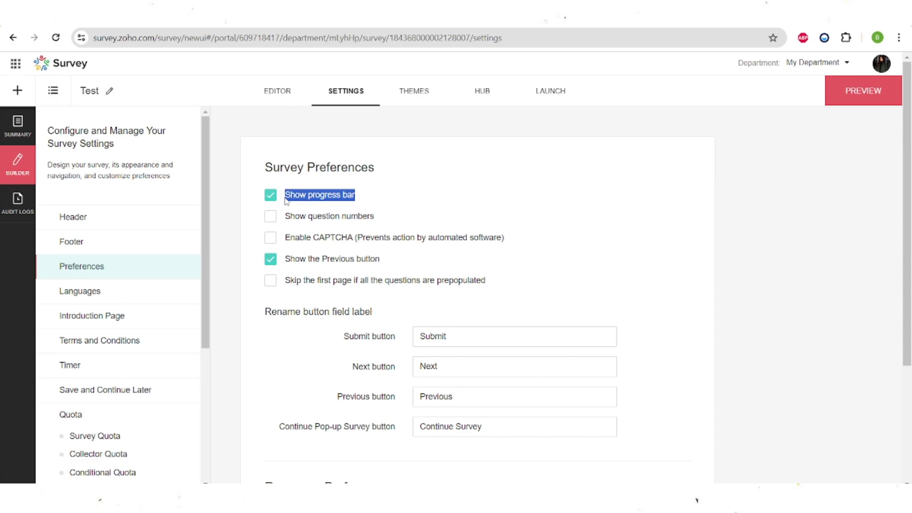
{"action": "left_click", "coordinate": [337, 198]}
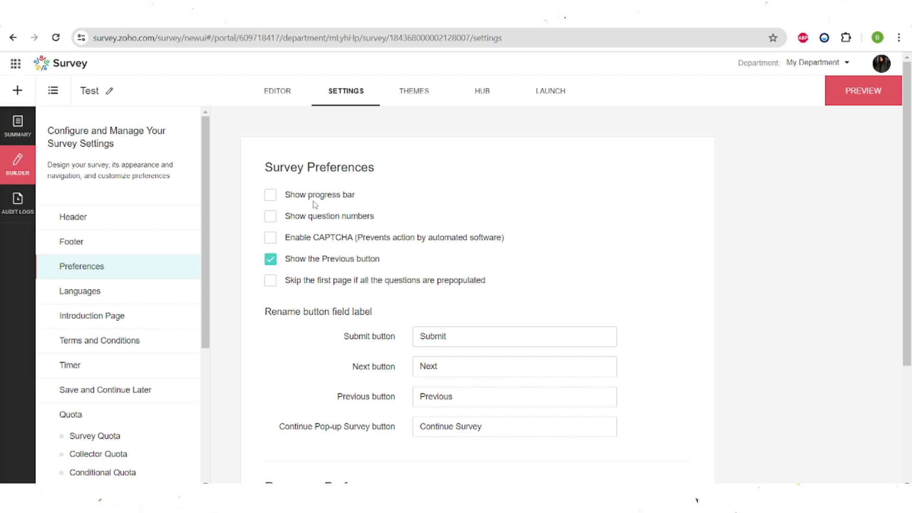
{"action": "left_click", "coordinate": [280, 194]}
Review the Submit, Next, Previous and Continue Pop-up Survey button labels and the Response Preferences.
{"action": "scroll", "coordinate": [455, 269], "scroll_direction": "down", "scroll_amount": 2}
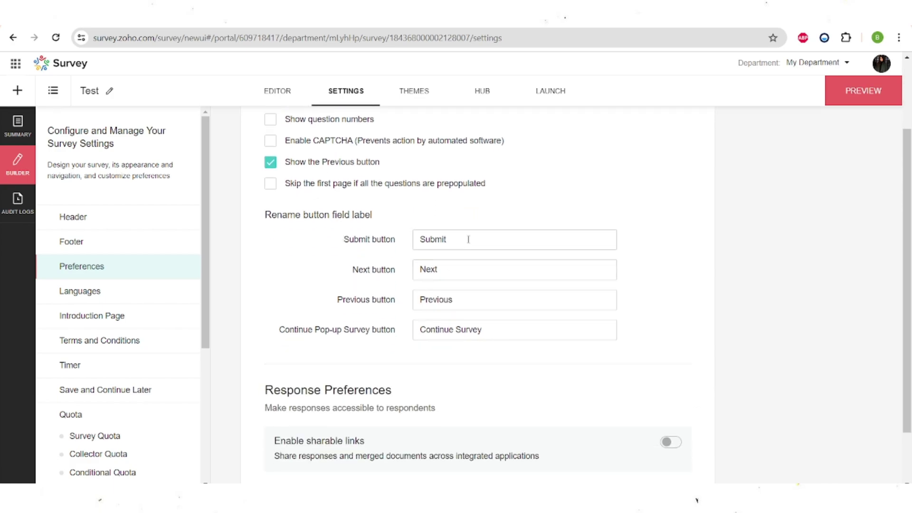
{"action": "double_click", "coordinate": [469, 239]}
{"action": "left_click", "coordinate": [480, 265]}
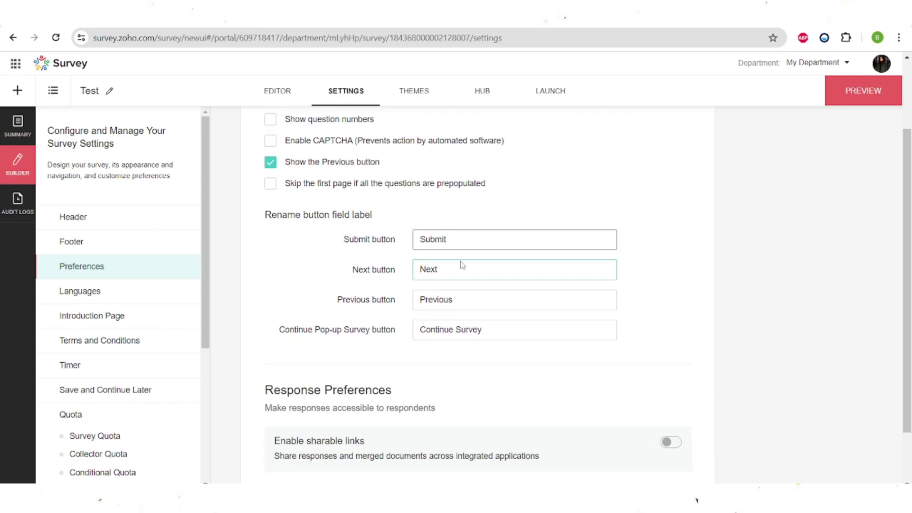
{"action": "scroll", "coordinate": [339, 324], "scroll_direction": "down", "scroll_amount": 2}
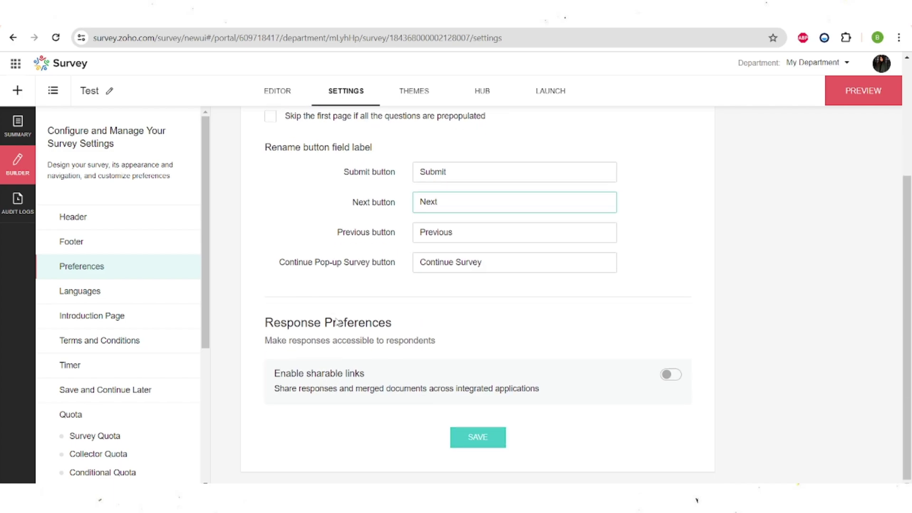
Review the Languages, Introduction Page, Terms and Conditions, Timer, and Save and Continue Later settings.
{"action": "left_click", "coordinate": [71, 293]}
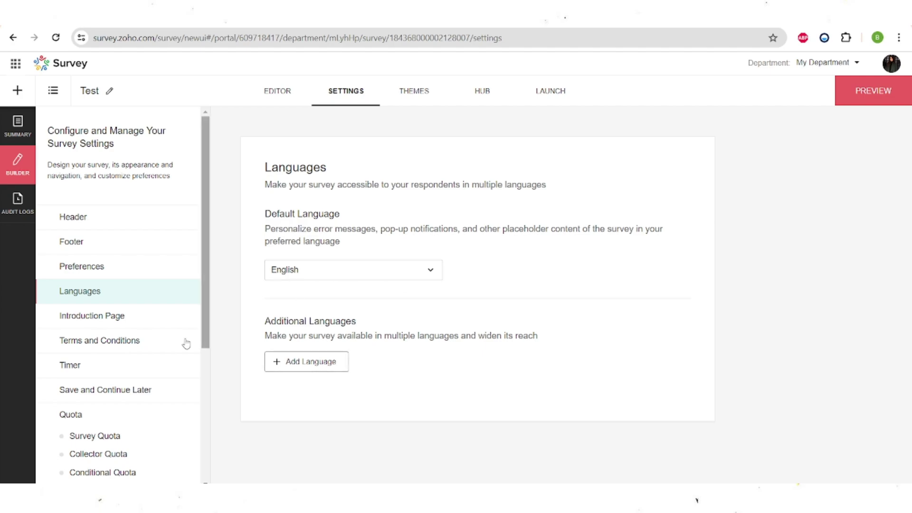
{"action": "left_click", "coordinate": [149, 321]}
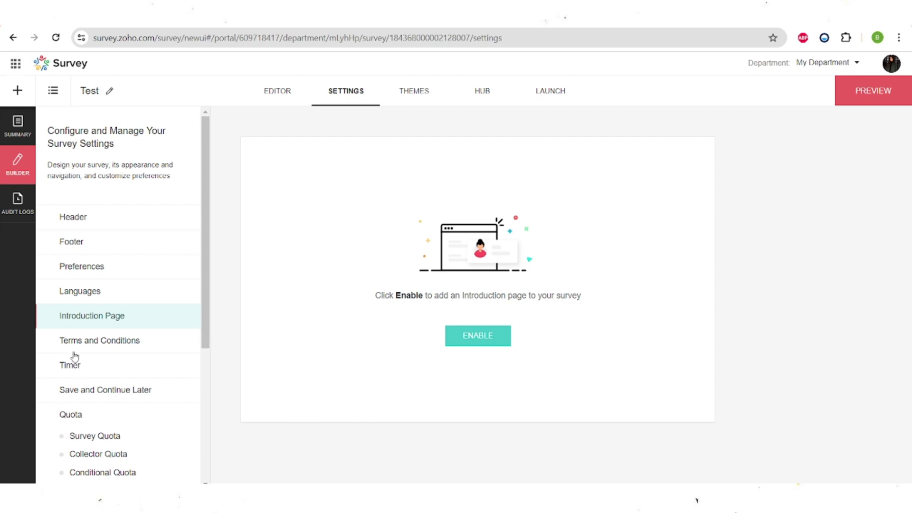
{"action": "left_click", "coordinate": [87, 343]}
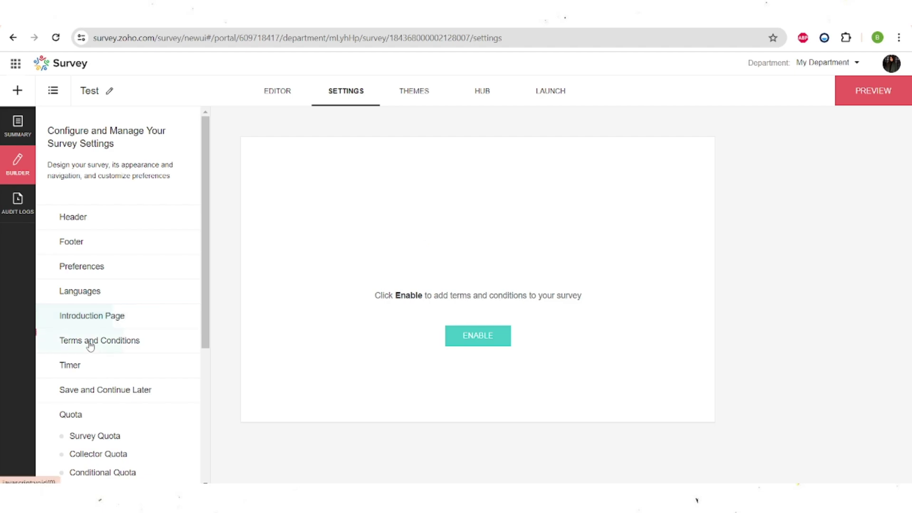
{"action": "left_click", "coordinate": [77, 367]}
{"action": "scroll", "coordinate": [138, 309], "scroll_direction": "down", "scroll_amount": 3}
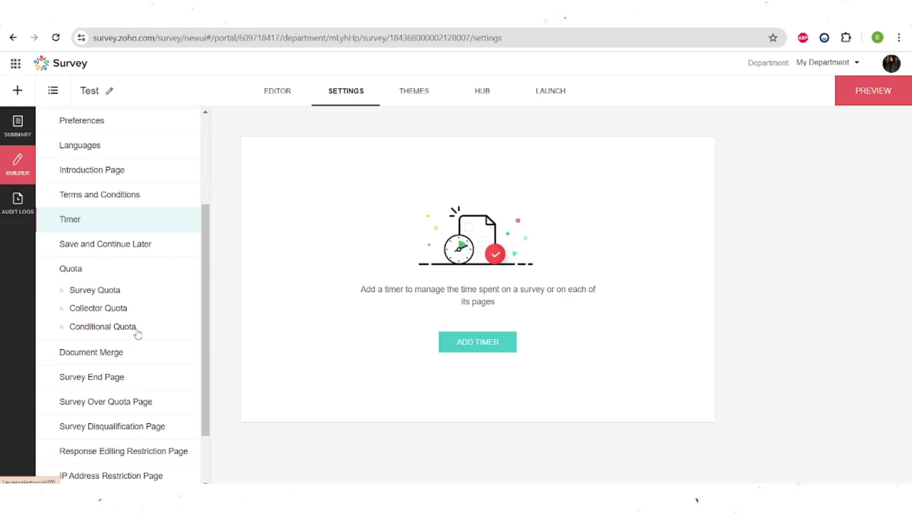
{"action": "left_click", "coordinate": [103, 240]}
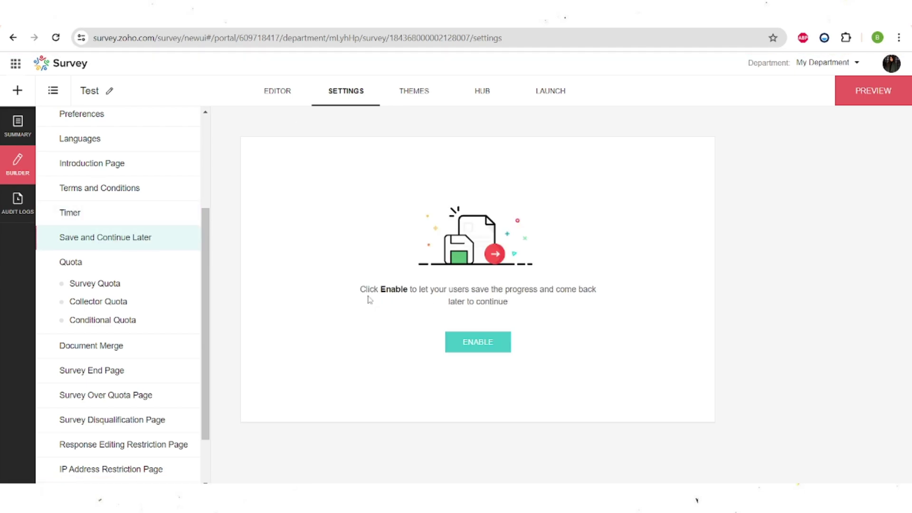
{"action": "left_click_drag", "start_coordinate": [364, 289], "coordinate": [537, 302]}
{"action": "left_click", "coordinate": [567, 302]}
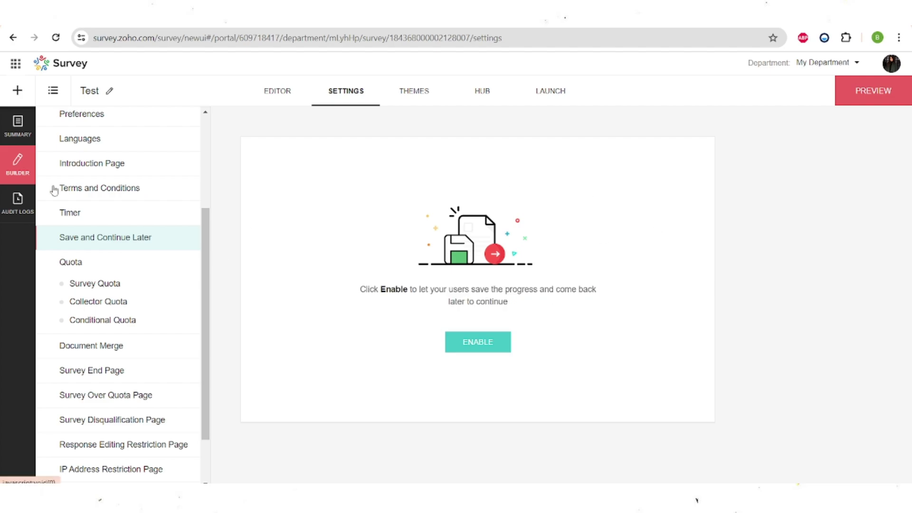
Review the Survey Quota, Collector Quota, Conditional Quota and Document Merge settings.
{"action": "left_click", "coordinate": [108, 286]}
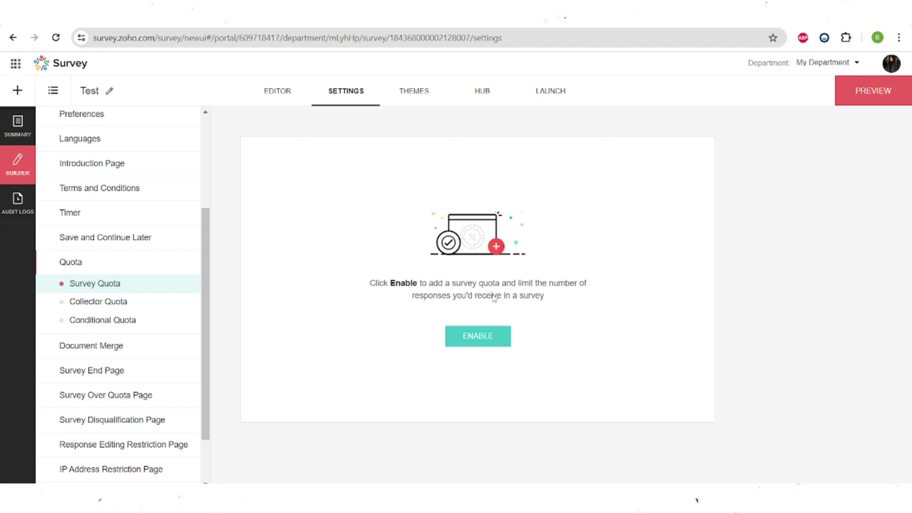
{"action": "left_click", "coordinate": [172, 304]}
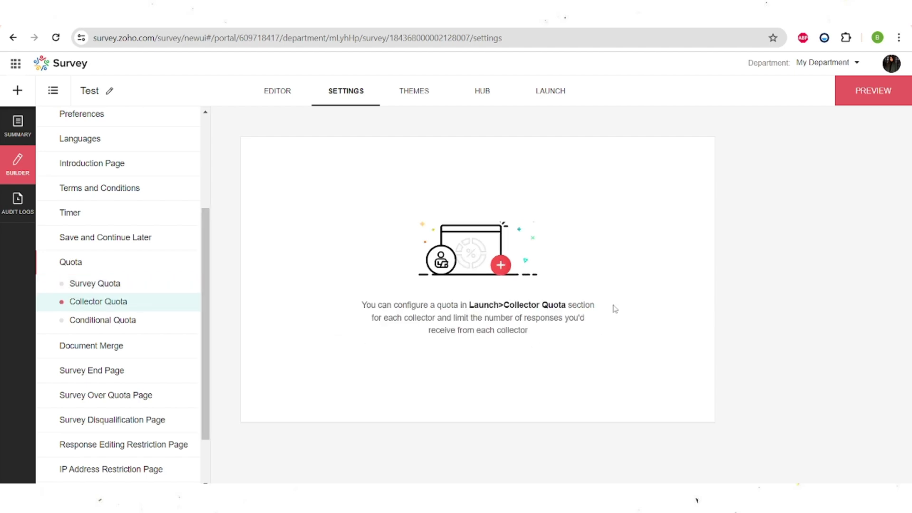
{"action": "left_click", "coordinate": [116, 326]}
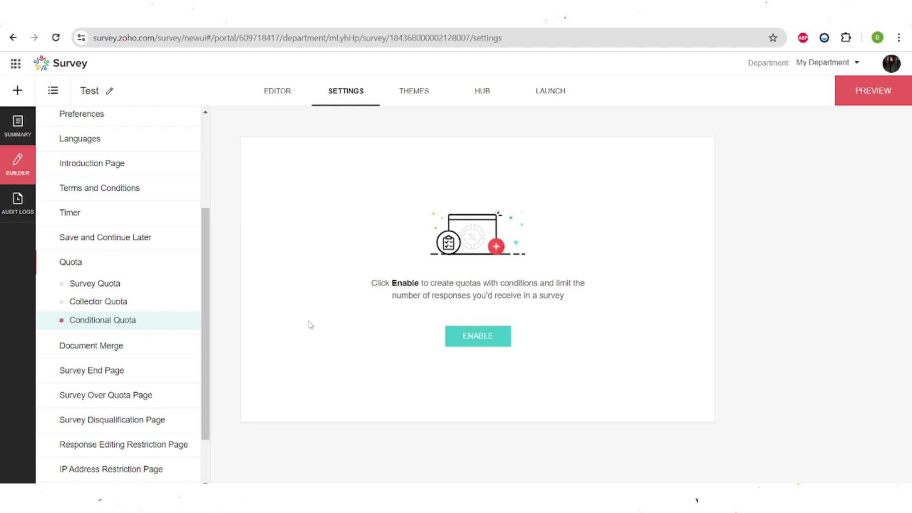
{"action": "left_click", "coordinate": [94, 338]}
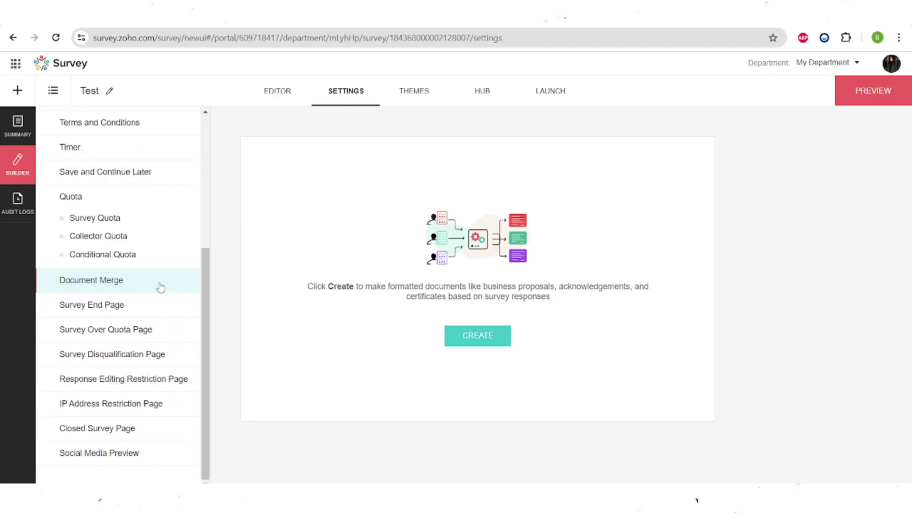
{"action": "left_click_drag", "start_coordinate": [302, 291], "coordinate": [555, 303]}
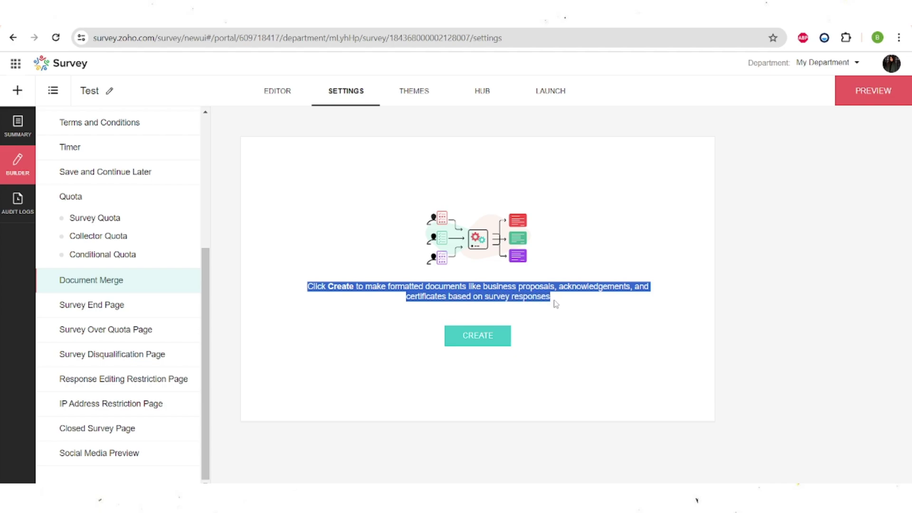
{"action": "left_click", "coordinate": [519, 300]}
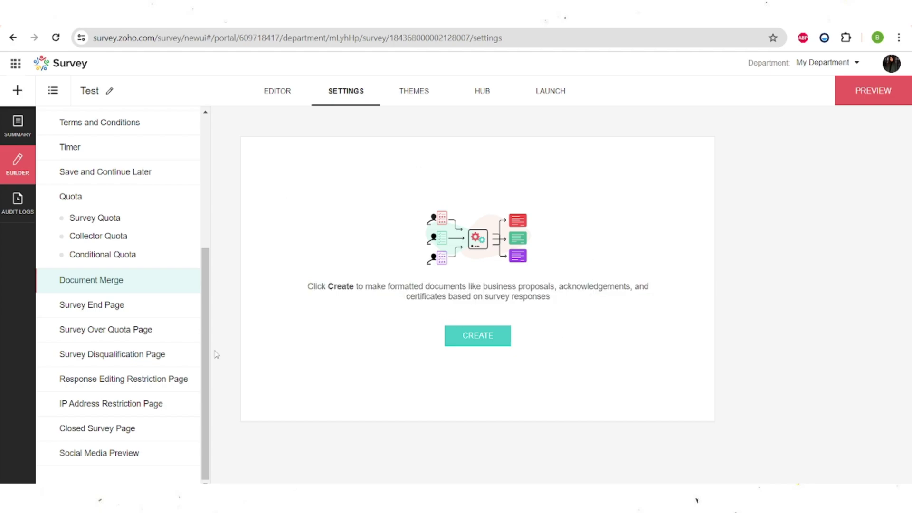
Review the Survey End Page's end page logic and default end page options, including redirecting to a new page.
{"action": "left_click", "coordinate": [93, 308]}
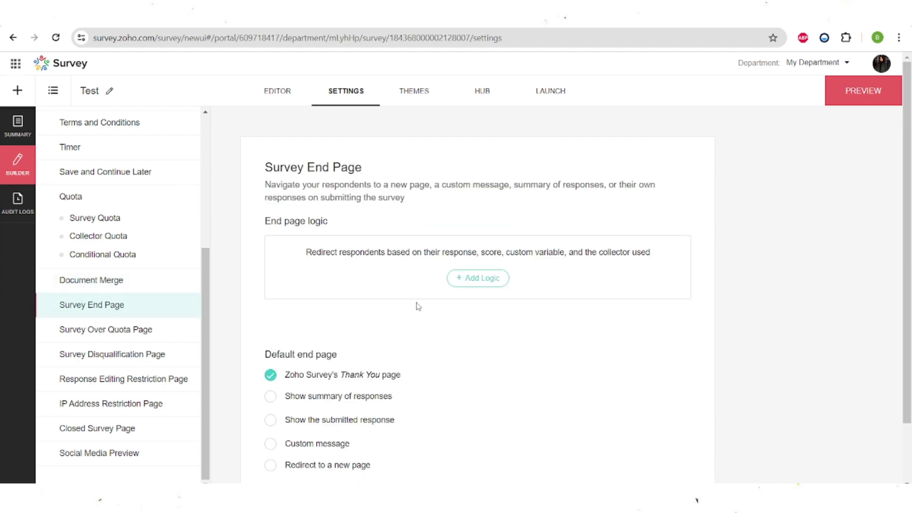
{"action": "scroll", "coordinate": [472, 352], "scroll_direction": "down", "scroll_amount": 2}
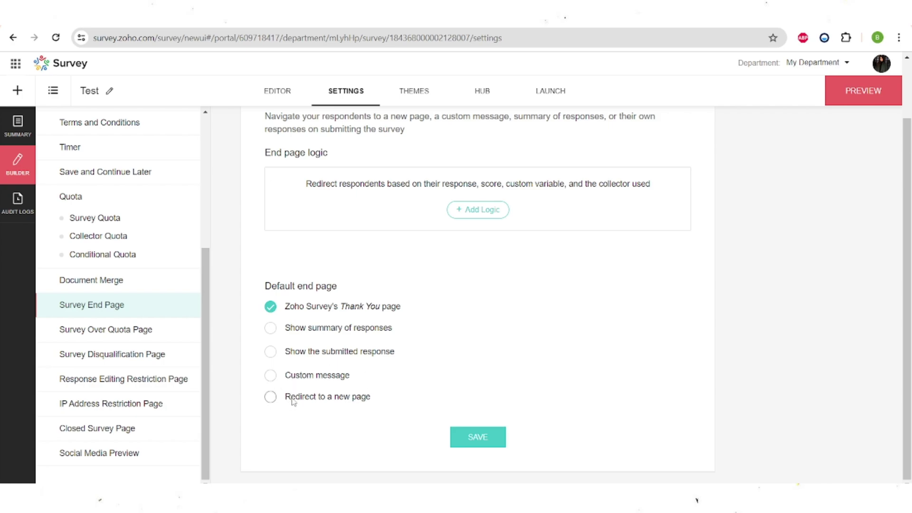
{"action": "left_click_drag", "start_coordinate": [380, 398], "coordinate": [283, 399]}
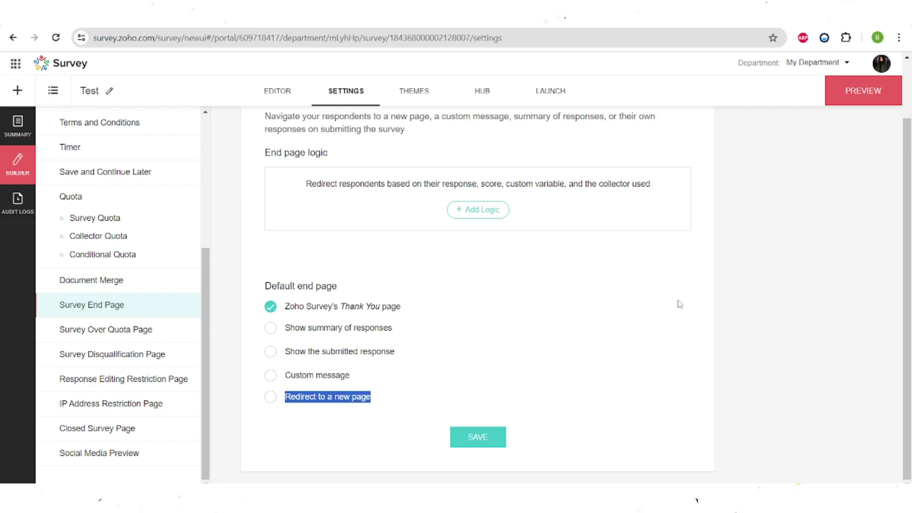
{"action": "left_click", "coordinate": [734, 326]}
Review the messages for the Survey Over Quota, Survey Disqualification, Response Editing Restriction, IP Address Restriction and Closed Survey pages.
{"action": "left_click", "coordinate": [118, 330]}
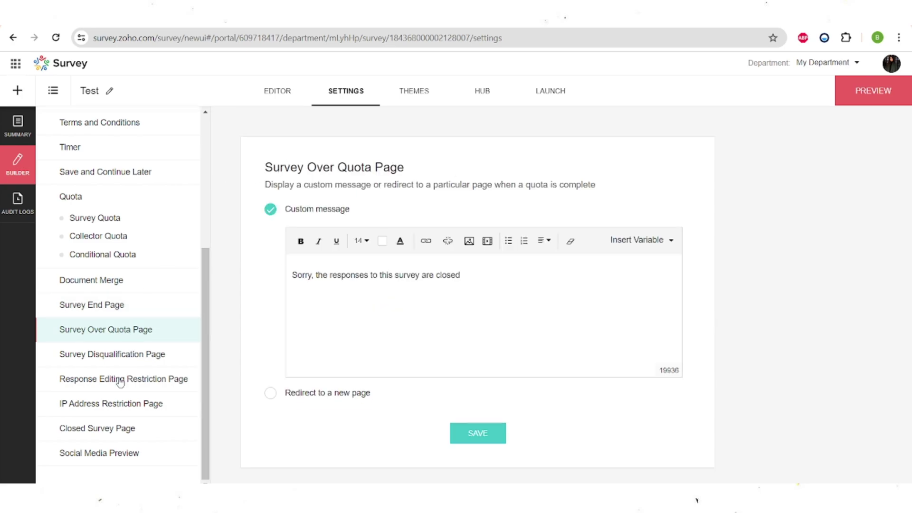
{"action": "left_click", "coordinate": [89, 359]}
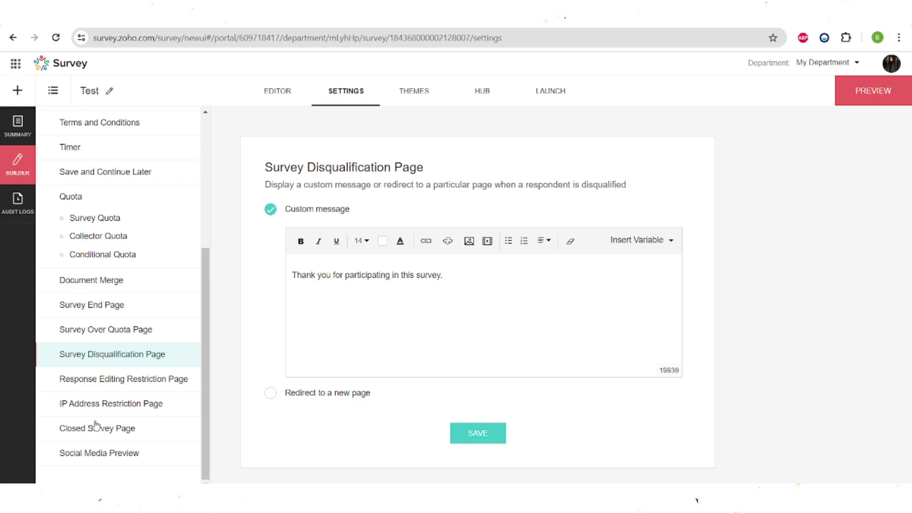
{"action": "left_click", "coordinate": [91, 384]}
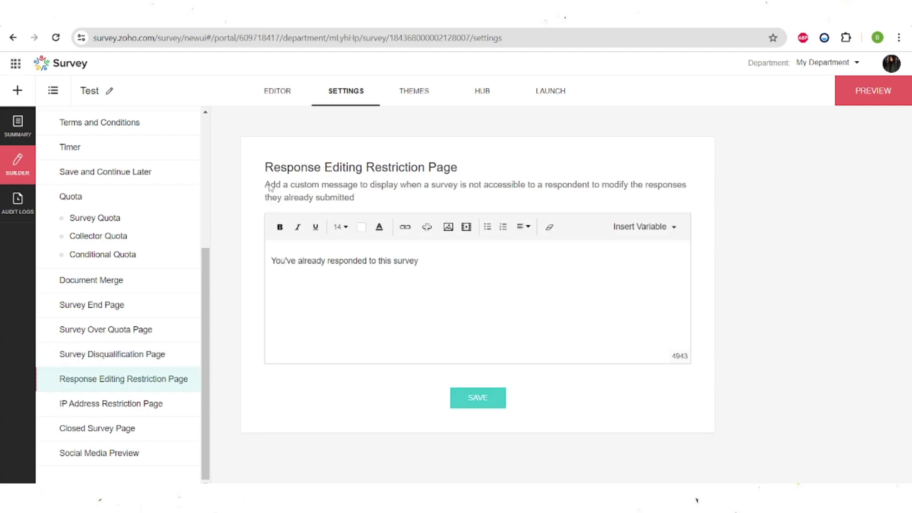
{"action": "left_click", "coordinate": [81, 406]}
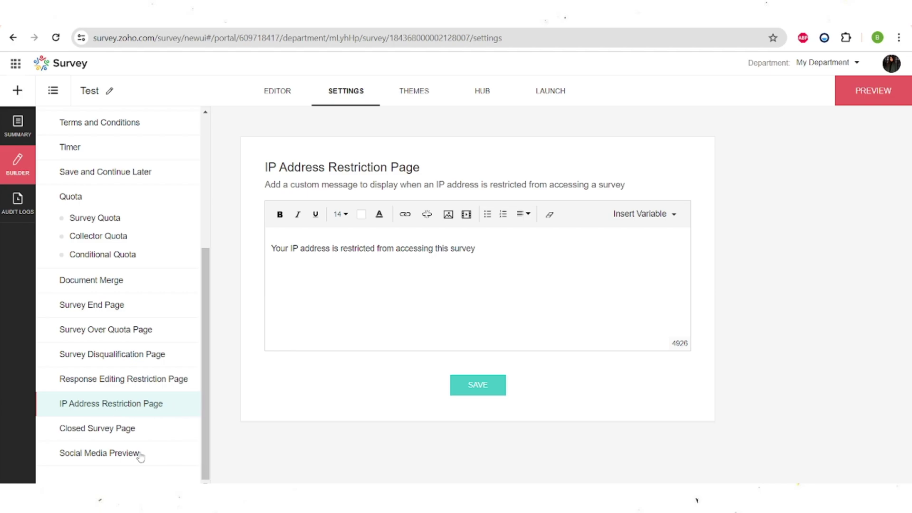
{"action": "left_click", "coordinate": [98, 430]}
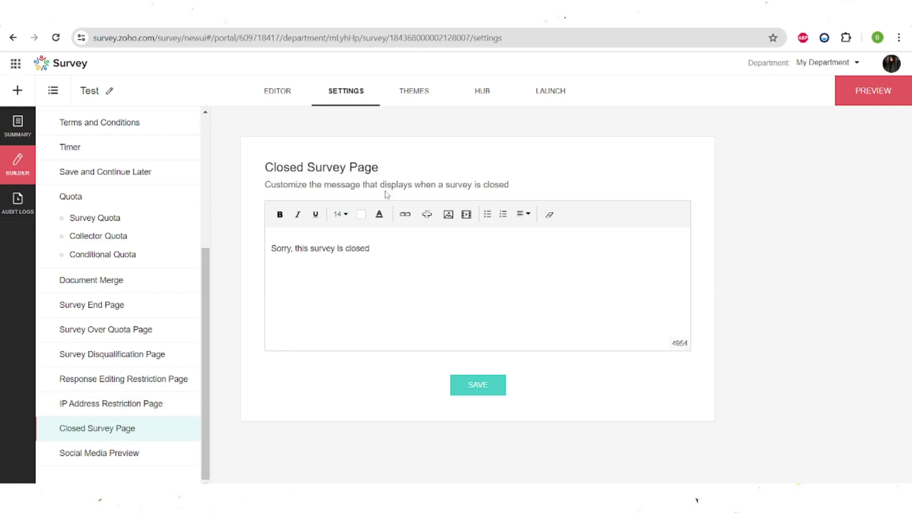
Review the Social Media Preview settings for the shared survey's title, image and description.
{"action": "left_click", "coordinate": [98, 454]}
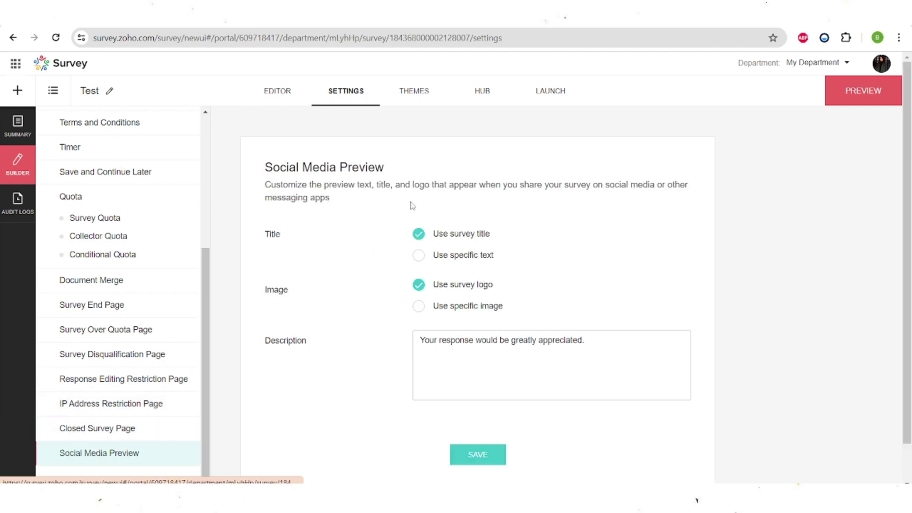
{"action": "left_click_drag", "start_coordinate": [267, 162], "coordinate": [361, 201]}
{"action": "left_click", "coordinate": [372, 181]}
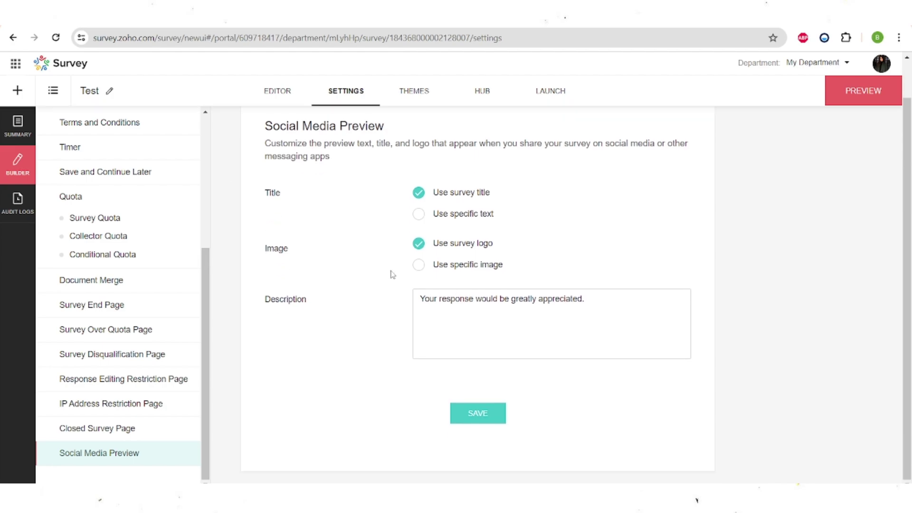
{"action": "scroll", "coordinate": [93, 277], "scroll_direction": "up", "scroll_amount": 5}
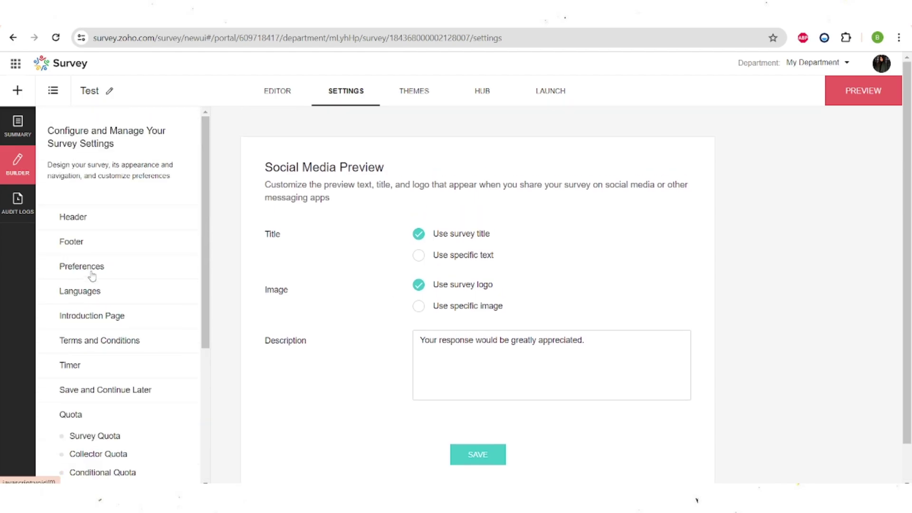
{"action": "scroll", "coordinate": [92, 276], "scroll_direction": "down", "scroll_amount": 2}
{"action": "scroll", "coordinate": [92, 276], "scroll_direction": "up", "scroll_amount": 3}
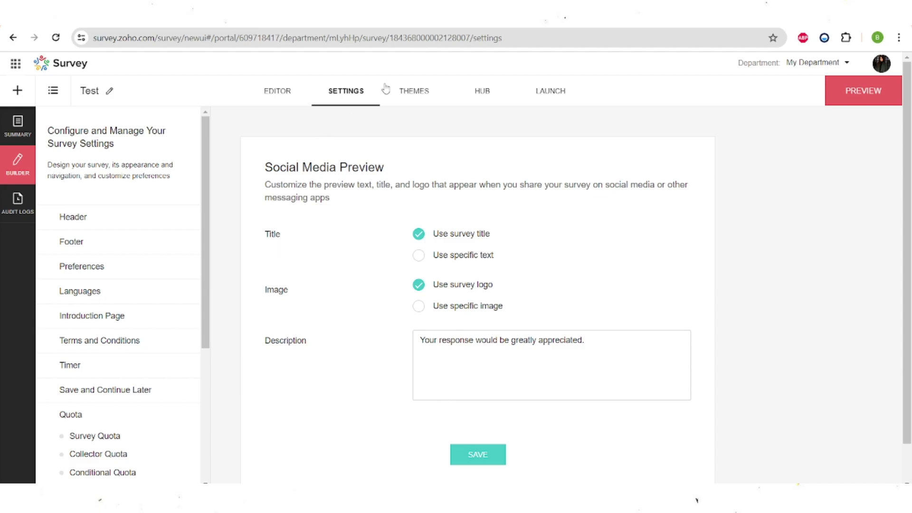
Review the survey's current and saved themes, and start customizing the Basic theme.
{"action": "left_click", "coordinate": [414, 96]}
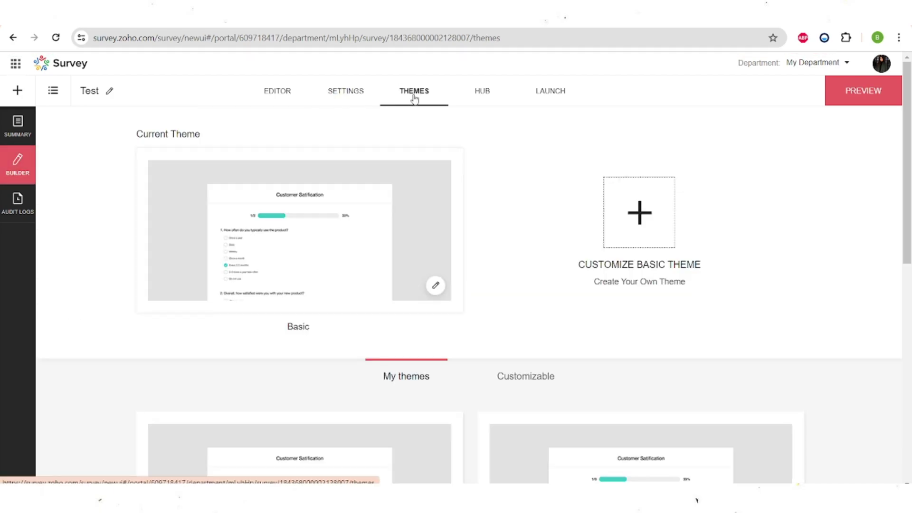
{"action": "scroll", "coordinate": [301, 377], "scroll_direction": "down", "scroll_amount": 3}
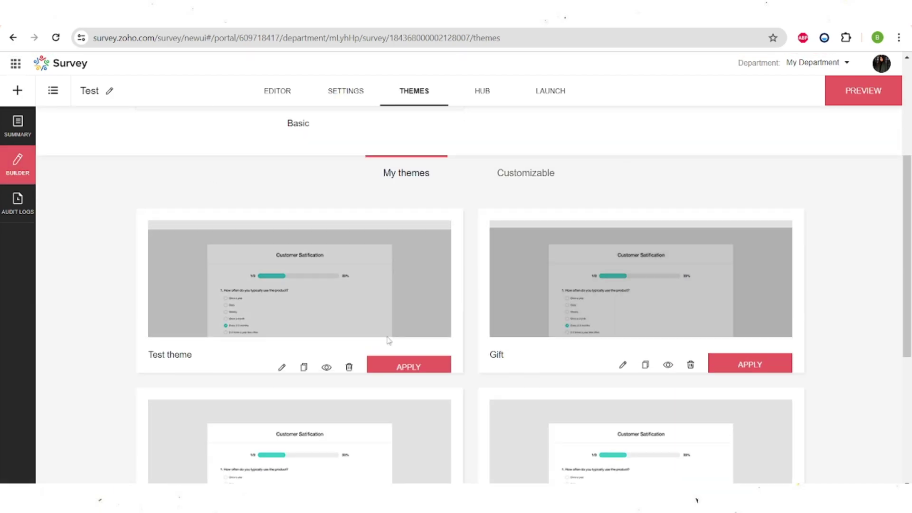
{"action": "scroll", "coordinate": [363, 305], "scroll_direction": "down", "scroll_amount": 5}
{"action": "scroll", "coordinate": [363, 306], "scroll_direction": "up", "scroll_amount": 6}
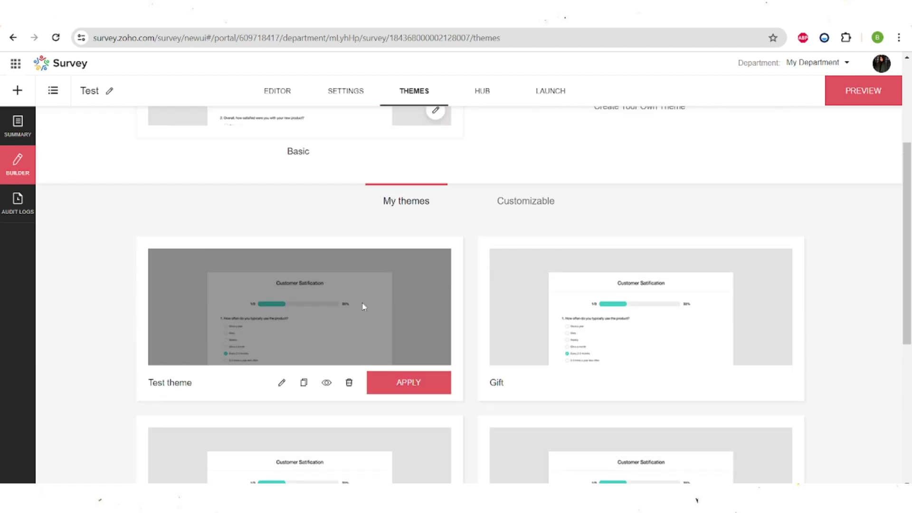
{"action": "scroll", "coordinate": [536, 220], "scroll_direction": "up", "scroll_amount": 3}
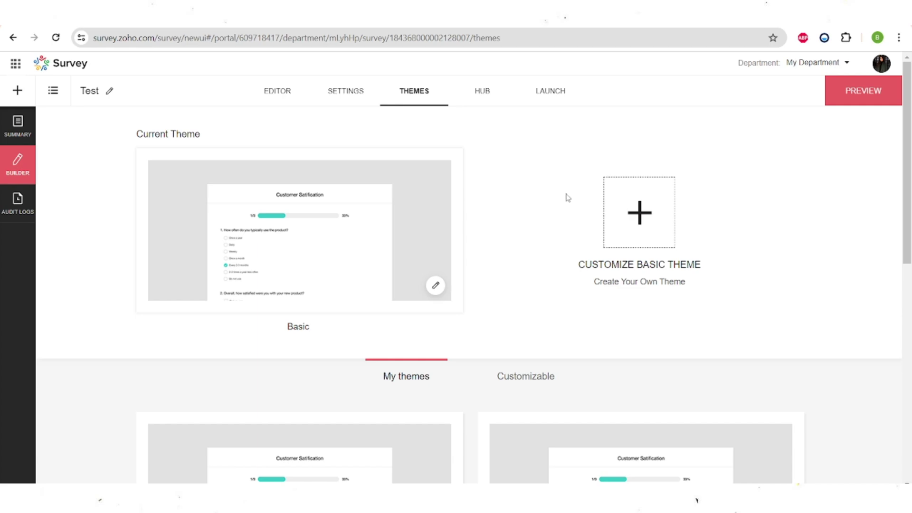
{"action": "left_click", "coordinate": [637, 223]}
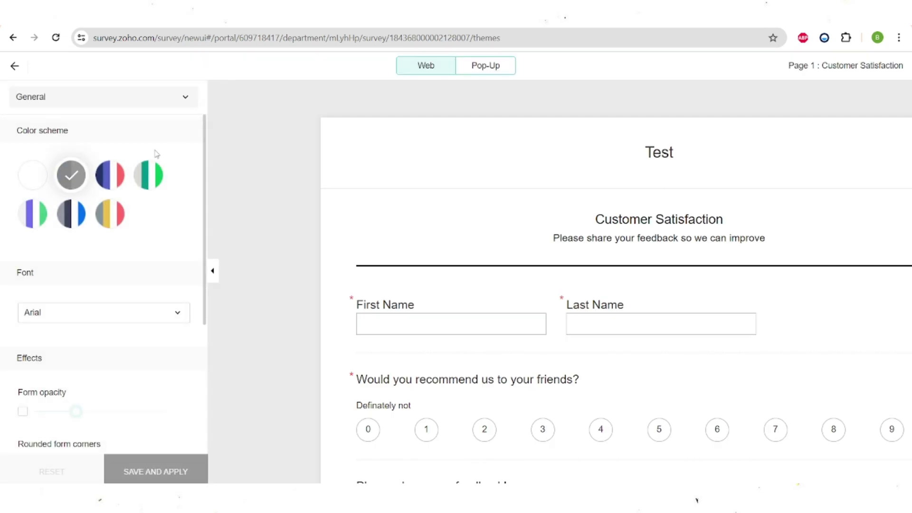
Try several color schemes on the survey theme and return to the light grey and white one.
{"action": "left_click", "coordinate": [104, 180]}
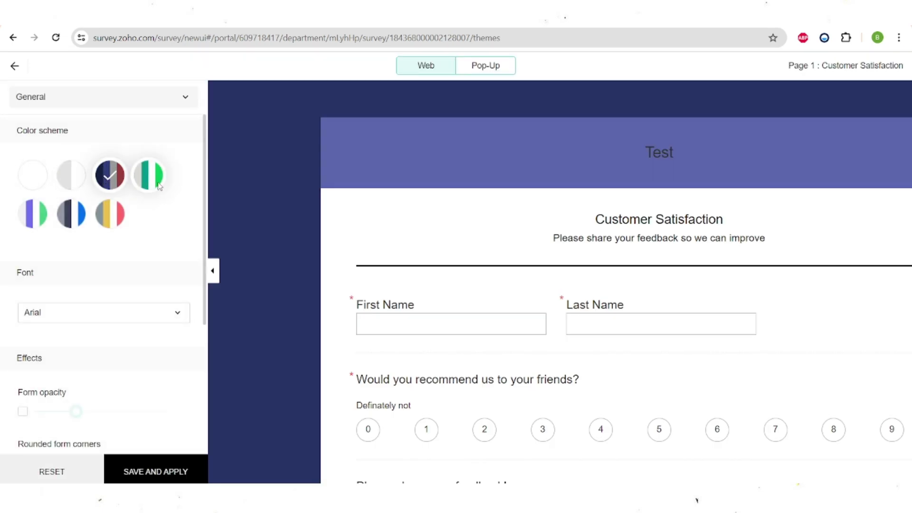
{"action": "left_click", "coordinate": [157, 183]}
{"action": "left_click", "coordinate": [69, 180]}
{"action": "left_click", "coordinate": [109, 215]}
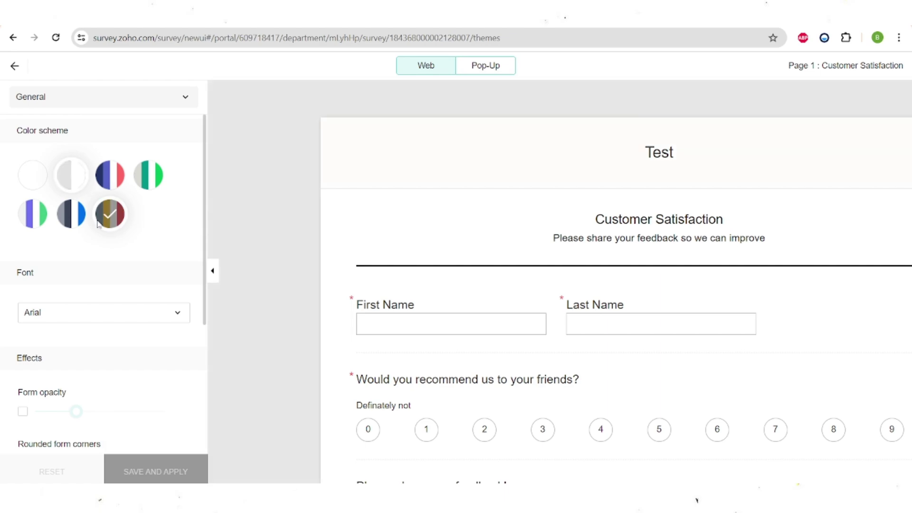
{"action": "left_click", "coordinate": [67, 221]}
{"action": "left_click", "coordinate": [31, 221]}
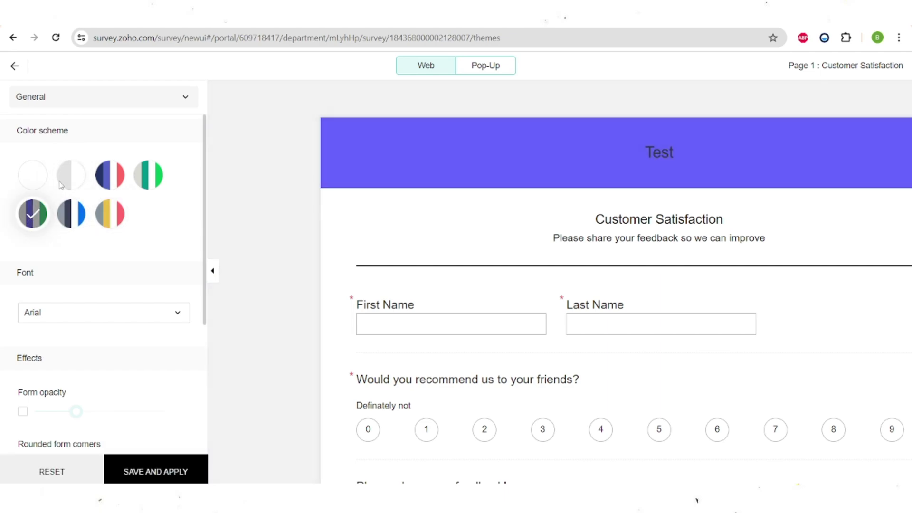
{"action": "left_click", "coordinate": [72, 178]}
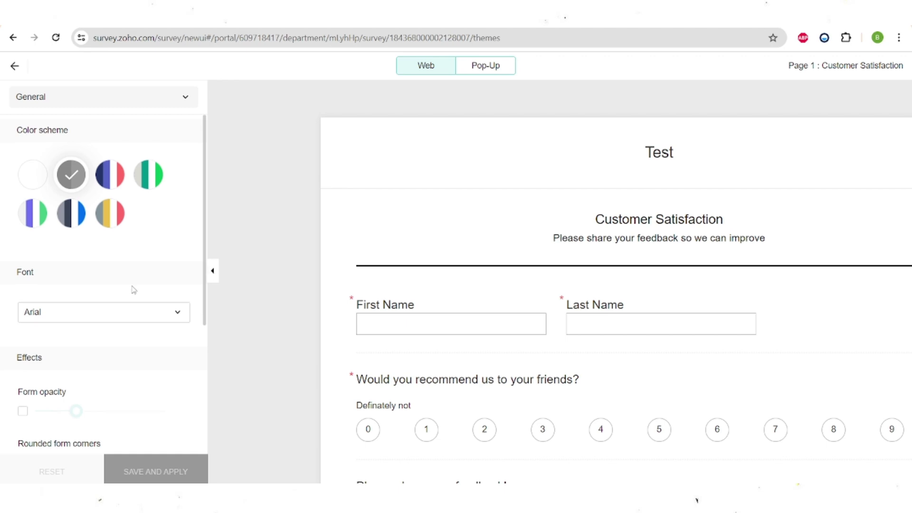
Set the survey theme's font to Heebo.
{"action": "scroll", "coordinate": [143, 285], "scroll_direction": "down", "scroll_amount": 1}
{"action": "left_click", "coordinate": [168, 260]}
{"action": "scroll", "coordinate": [116, 320], "scroll_direction": "down", "scroll_amount": 3}
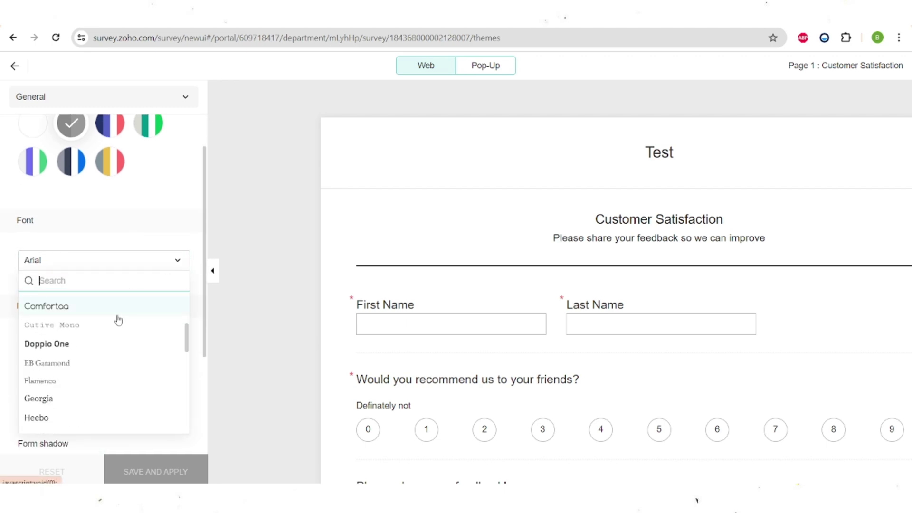
{"action": "left_click", "coordinate": [116, 344]}
{"action": "scroll", "coordinate": [80, 355], "scroll_direction": "down", "scroll_amount": 1}
{"action": "left_click", "coordinate": [80, 351]}
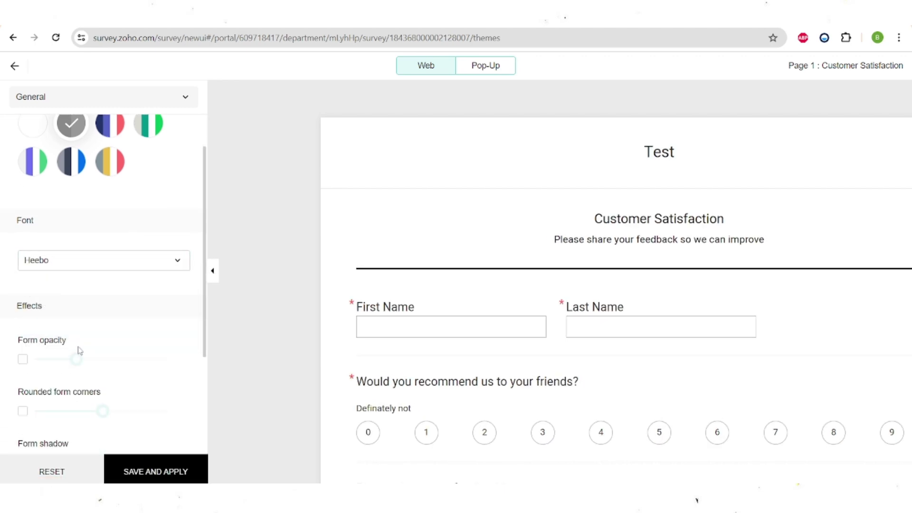
{"action": "scroll", "coordinate": [80, 350], "scroll_direction": "down", "scroll_amount": 3}
{"action": "scroll", "coordinate": [136, 245], "scroll_direction": "up", "scroll_amount": 4}
Set the survey theme's font to Poppins and check it on the survey form.
{"action": "left_click", "coordinate": [147, 313]}
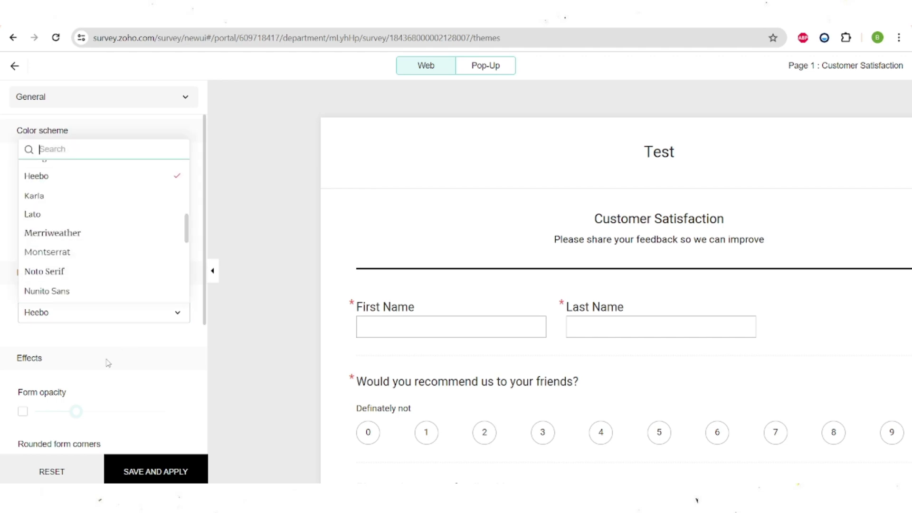
{"action": "scroll", "coordinate": [127, 252], "scroll_direction": "down", "scroll_amount": 4}
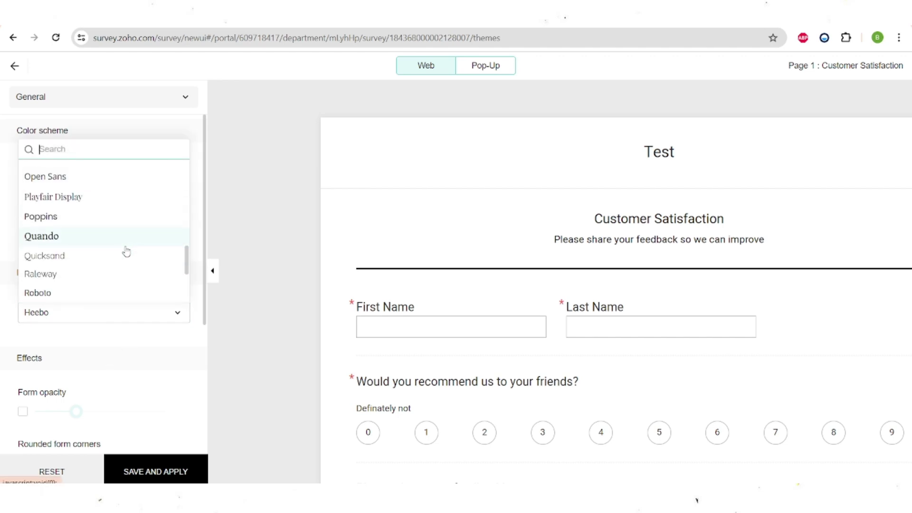
{"action": "scroll", "coordinate": [126, 252], "scroll_direction": "up", "scroll_amount": 1}
{"action": "left_click", "coordinate": [92, 229]}
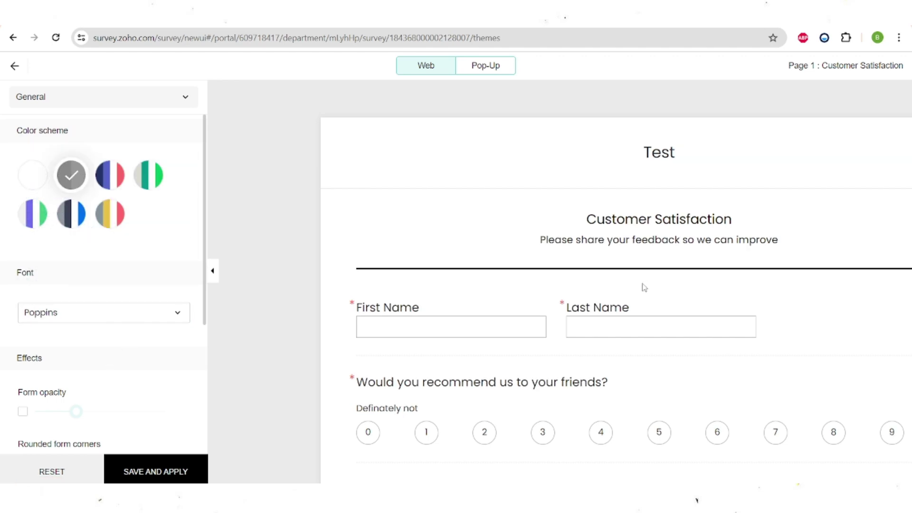
{"action": "scroll", "coordinate": [474, 304], "scroll_direction": "down", "scroll_amount": 5}
{"action": "scroll", "coordinate": [475, 309], "scroll_direction": "up", "scroll_amount": 6}
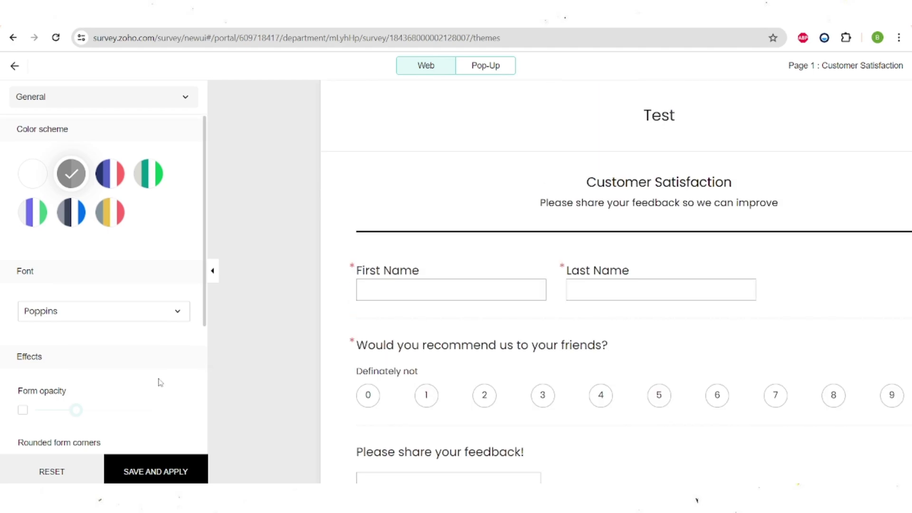
Enable rounded form corners with a value of 101 and set the form shadow to 21.
{"action": "scroll", "coordinate": [160, 380], "scroll_direction": "down", "scroll_amount": 3}
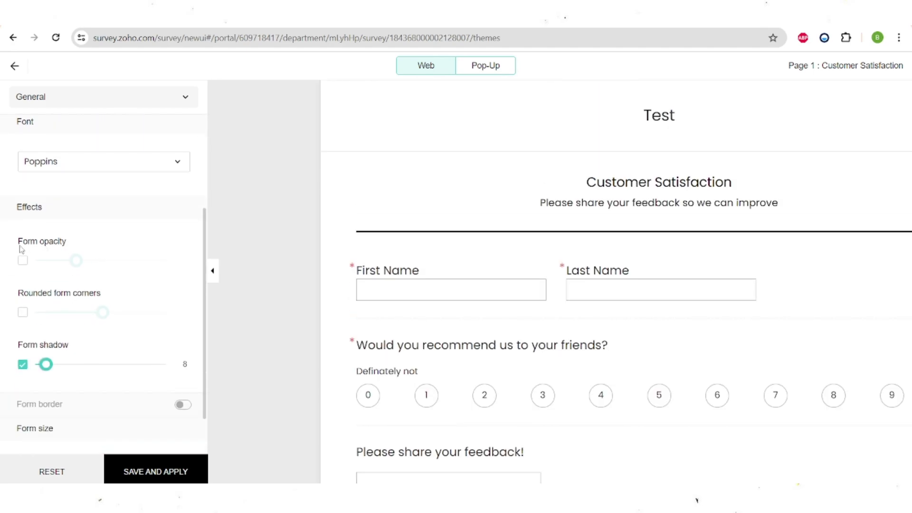
{"action": "left_click", "coordinate": [21, 312]}
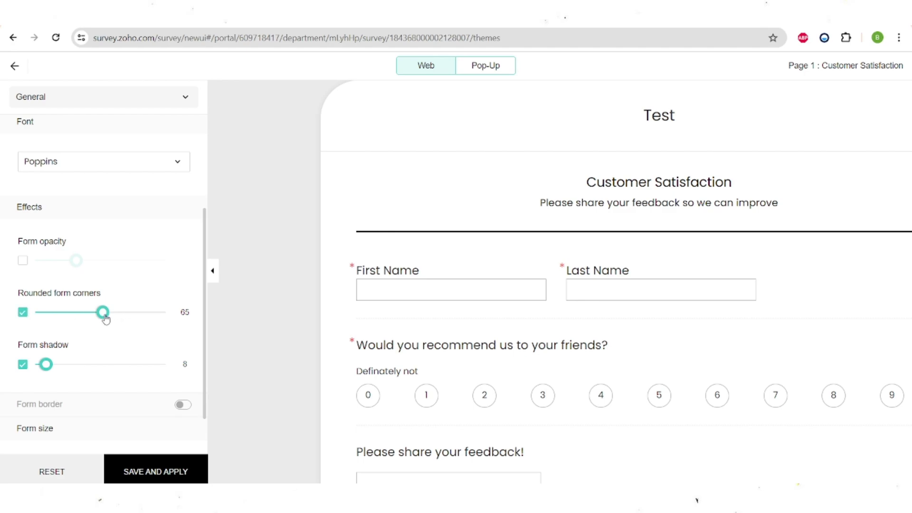
{"action": "left_click_drag", "start_coordinate": [106, 317], "coordinate": [145, 315]}
{"action": "scroll", "coordinate": [318, 224], "scroll_direction": "up", "scroll_amount": 1}
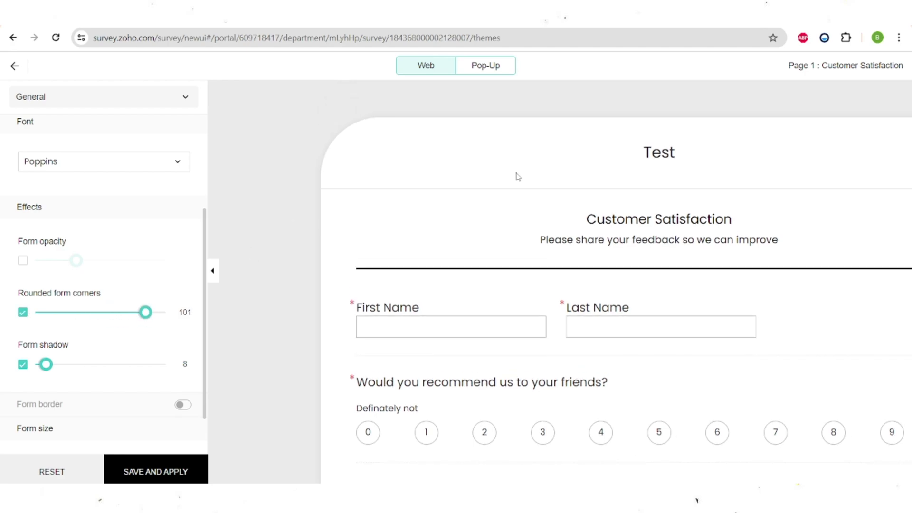
{"action": "scroll", "coordinate": [119, 335], "scroll_direction": "down", "scroll_amount": 1}
{"action": "left_click_drag", "start_coordinate": [49, 338], "coordinate": [89, 344]}
{"action": "scroll", "coordinate": [103, 375], "scroll_direction": "down", "scroll_amount": 1}
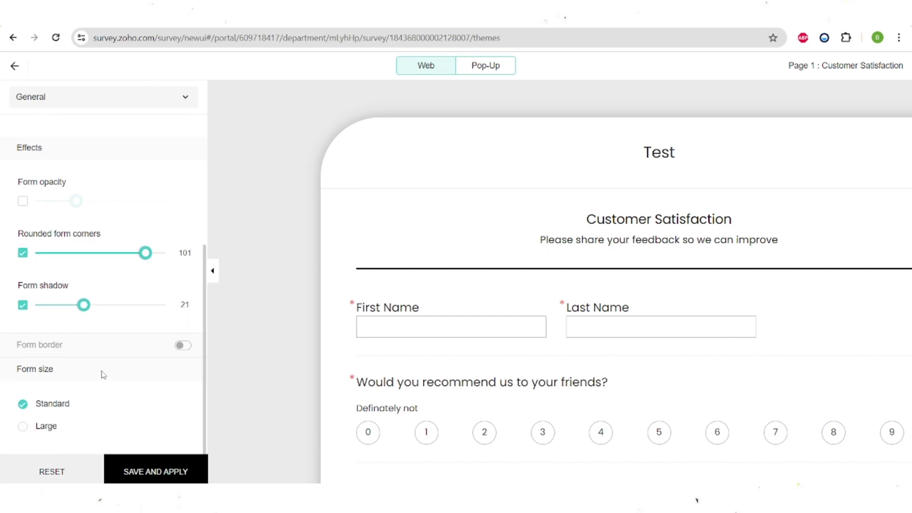
Enable the form border, try its different line styles, and turn the border off again.
{"action": "left_click", "coordinate": [183, 346]}
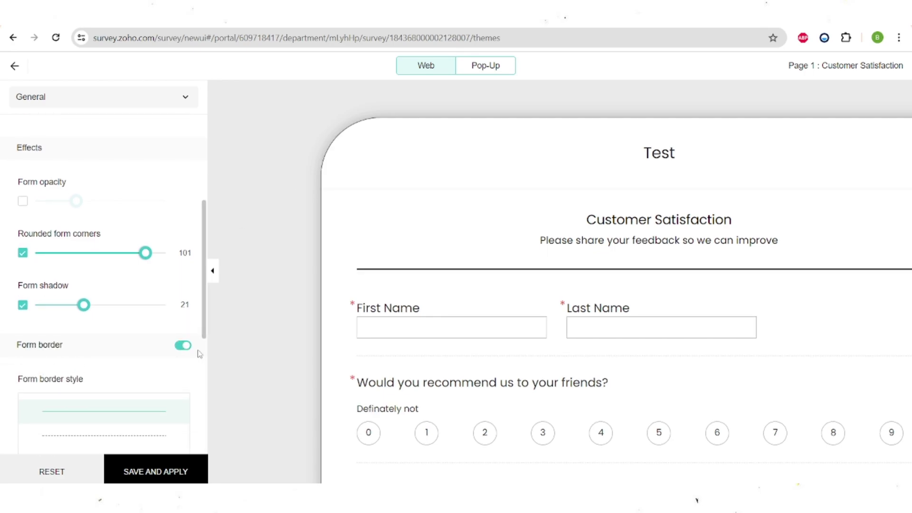
{"action": "scroll", "coordinate": [112, 413], "scroll_direction": "down", "scroll_amount": 3}
{"action": "left_click", "coordinate": [119, 331]}
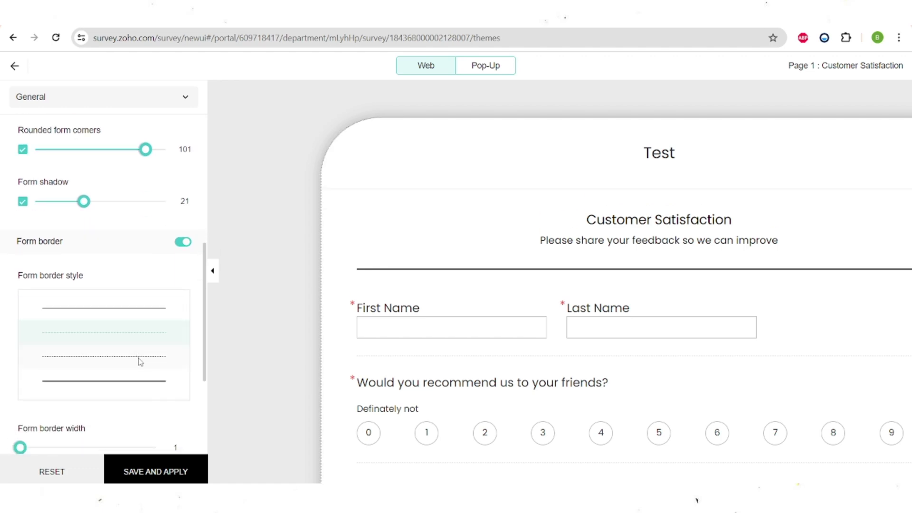
{"action": "left_click", "coordinate": [139, 358]}
{"action": "left_click", "coordinate": [134, 311]}
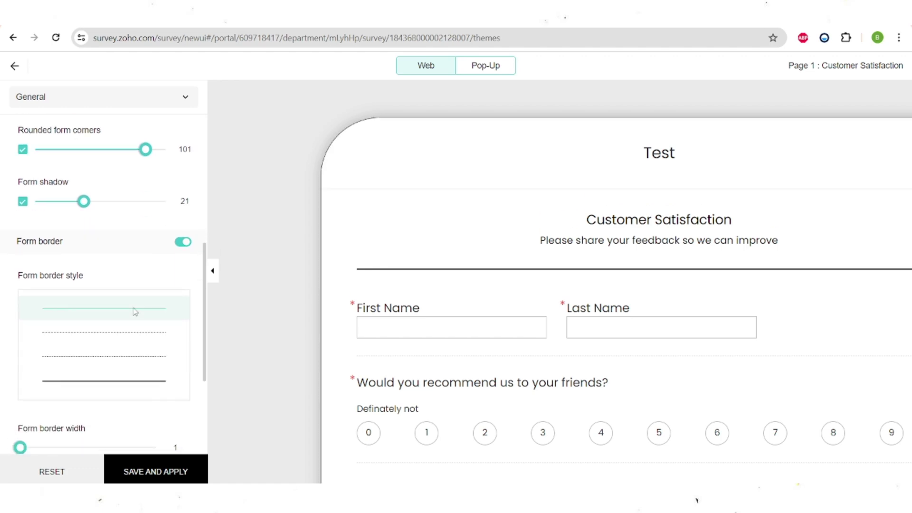
{"action": "left_click", "coordinate": [126, 380]}
{"action": "left_click", "coordinate": [116, 311]}
{"action": "left_click", "coordinate": [184, 242]}
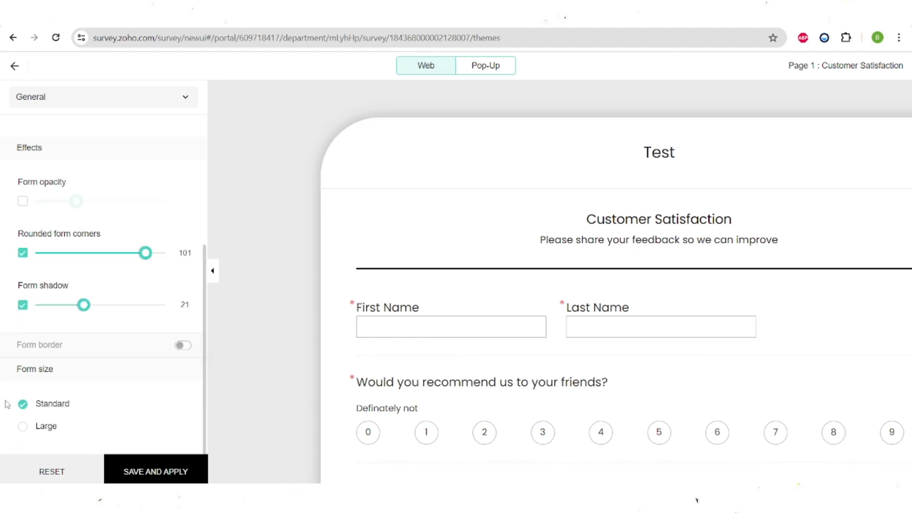
Check the form size options and switch the theme customization to the Background settings.
{"action": "left_click_drag", "start_coordinate": [81, 412], "coordinate": [44, 409]}
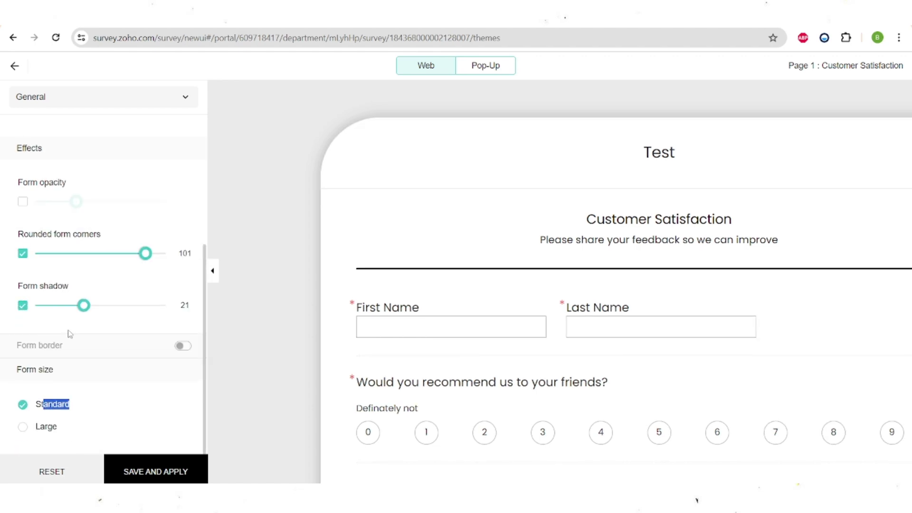
{"action": "scroll", "coordinate": [67, 332], "scroll_direction": "up", "scroll_amount": 5}
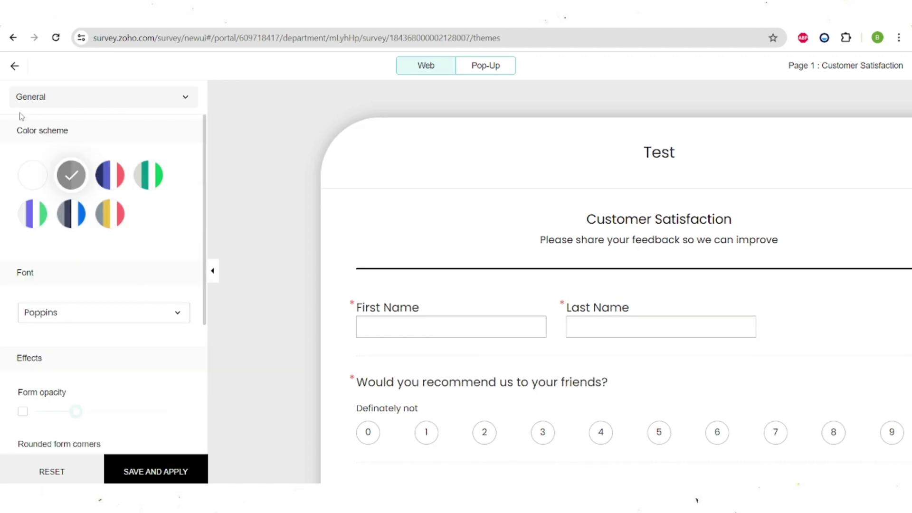
{"action": "left_click", "coordinate": [65, 98]}
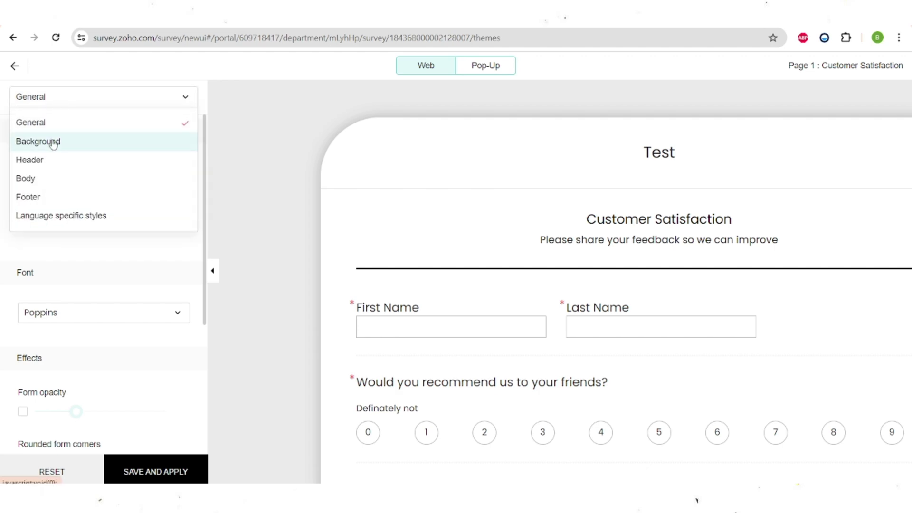
{"action": "left_click", "coordinate": [54, 142]}
Try various background patterns for the survey theme and return to the plain one.
{"action": "left_click", "coordinate": [72, 195]}
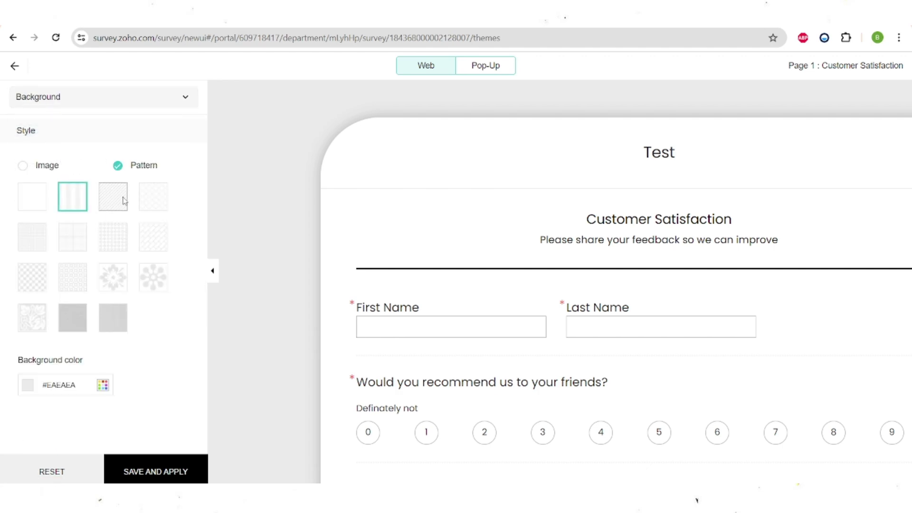
{"action": "left_click", "coordinate": [122, 200]}
{"action": "left_click", "coordinate": [153, 198]}
{"action": "left_click", "coordinate": [153, 237]}
{"action": "left_click", "coordinate": [109, 238]}
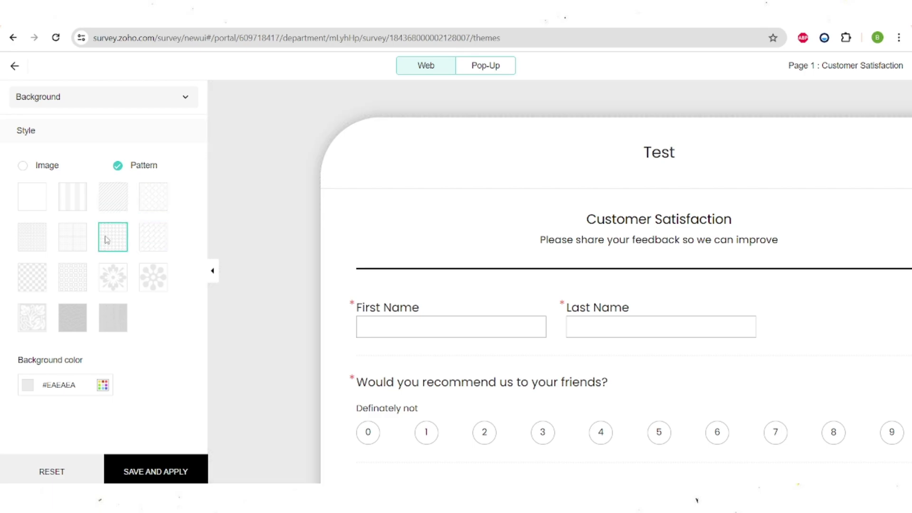
{"action": "left_click", "coordinate": [73, 237]}
{"action": "left_click", "coordinate": [33, 238]}
{"action": "left_click", "coordinate": [32, 278]}
{"action": "left_click", "coordinate": [72, 278]}
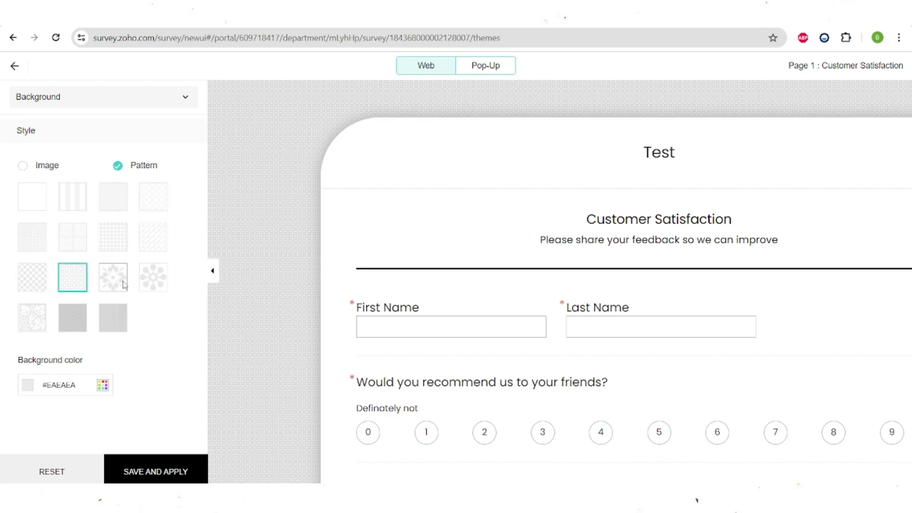
{"action": "left_click", "coordinate": [122, 285]}
{"action": "left_click", "coordinate": [153, 278]}
{"action": "left_click", "coordinate": [31, 319]}
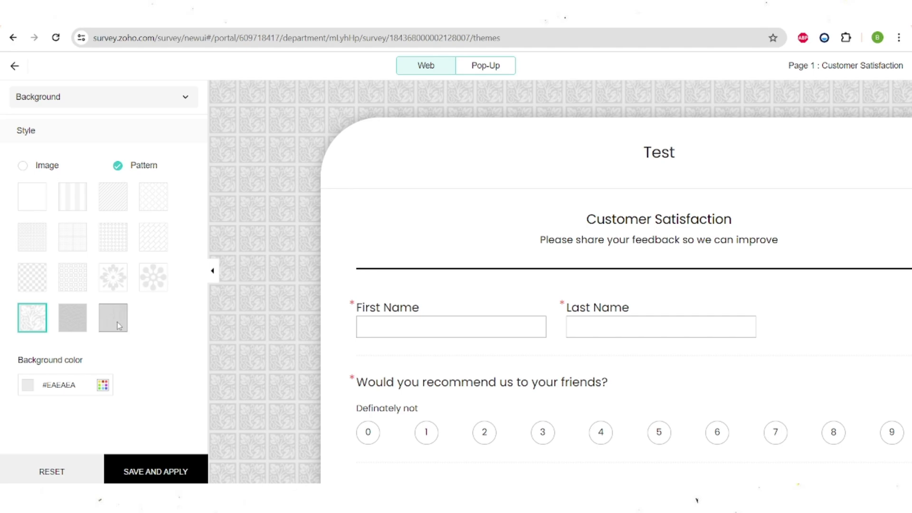
{"action": "left_click", "coordinate": [119, 326]}
{"action": "left_click", "coordinate": [35, 194]}
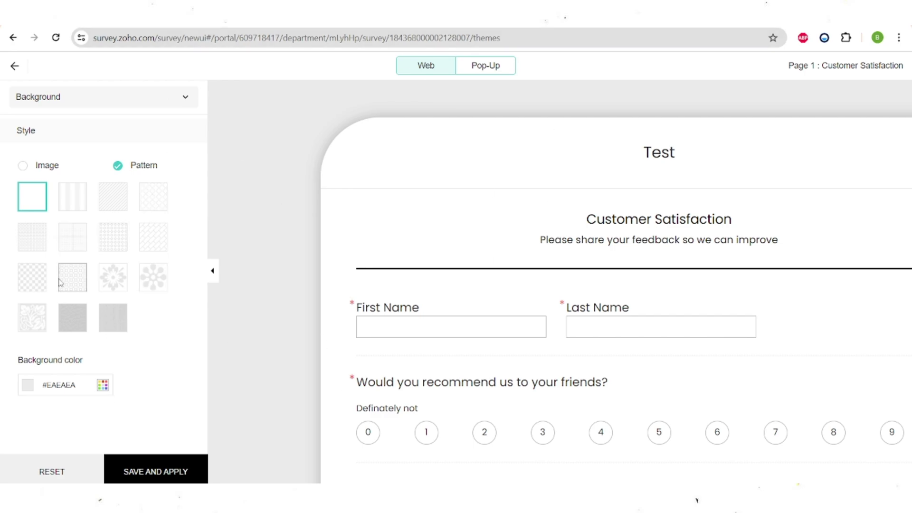
Set the survey theme's background color to the light blue #9CBDFF.
{"action": "left_click", "coordinate": [103, 387]}
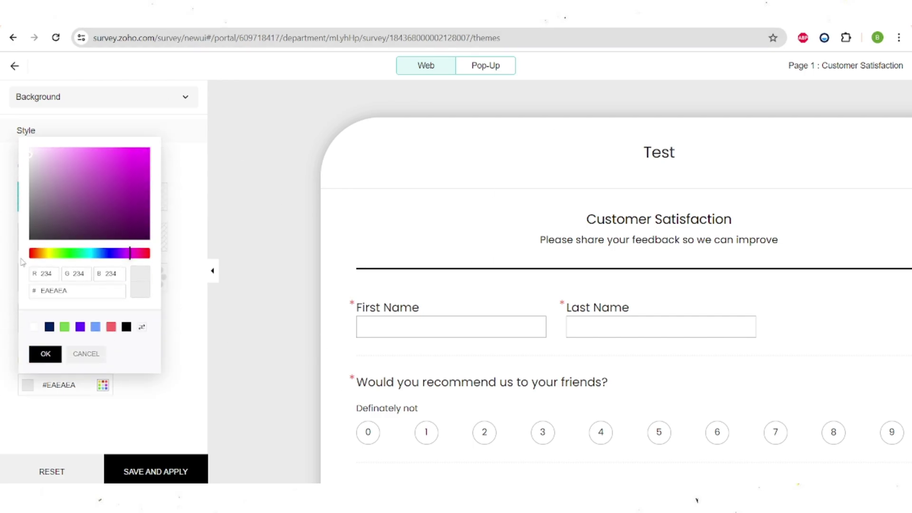
{"action": "left_click", "coordinate": [50, 327]}
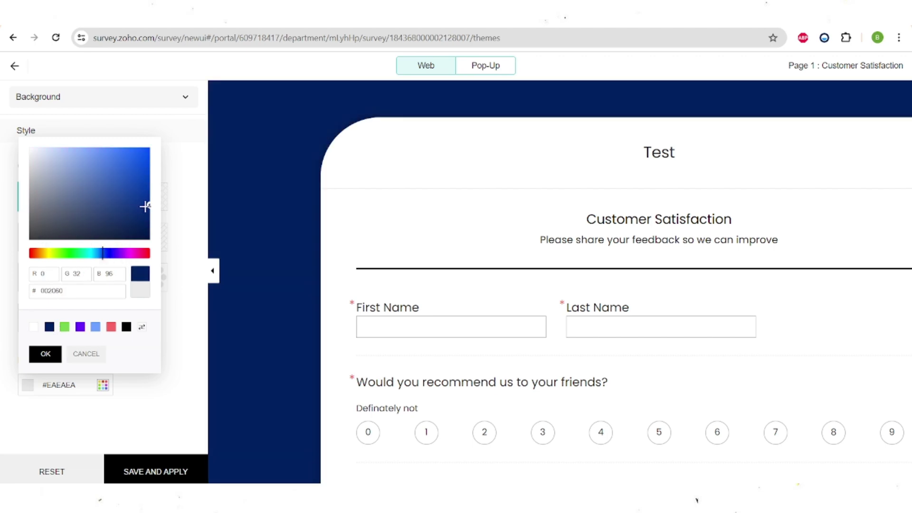
{"action": "left_click", "coordinate": [100, 166]}
{"action": "left_click_drag", "start_coordinate": [100, 167], "coordinate": [76, 147]}
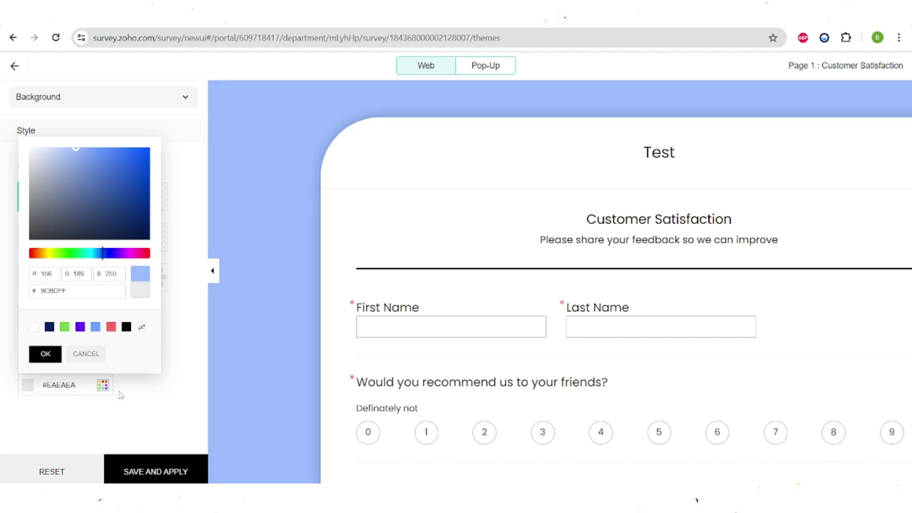
{"action": "left_click", "coordinate": [54, 353]}
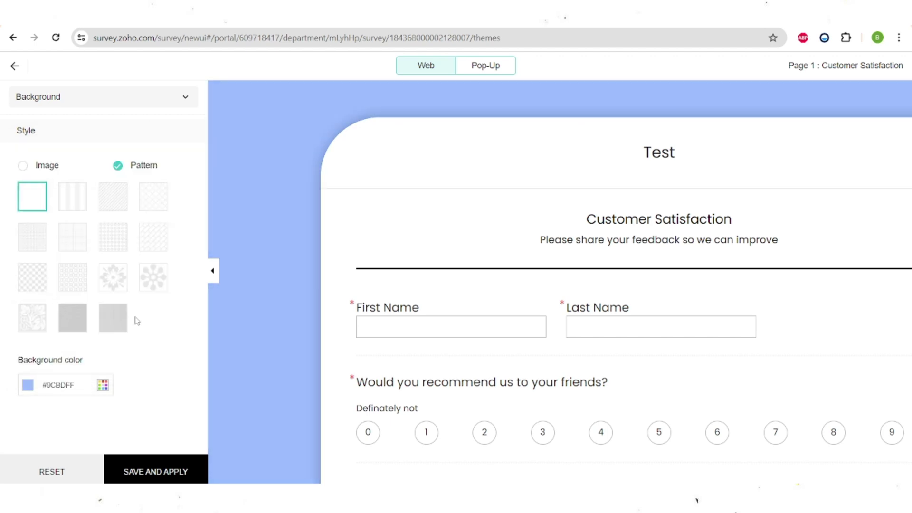
Switch the theme customization to the Header settings and set the header background color to #002060.
{"action": "left_click", "coordinate": [149, 98]}
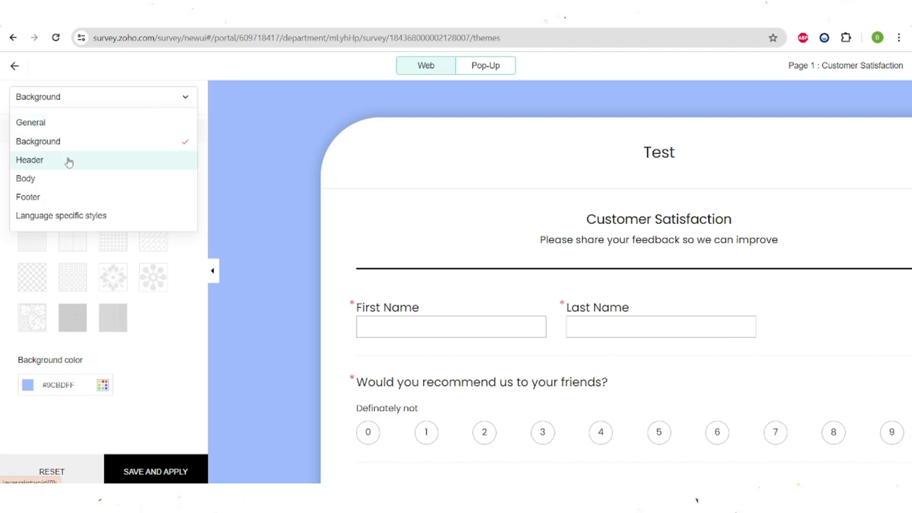
{"action": "left_click", "coordinate": [69, 163]}
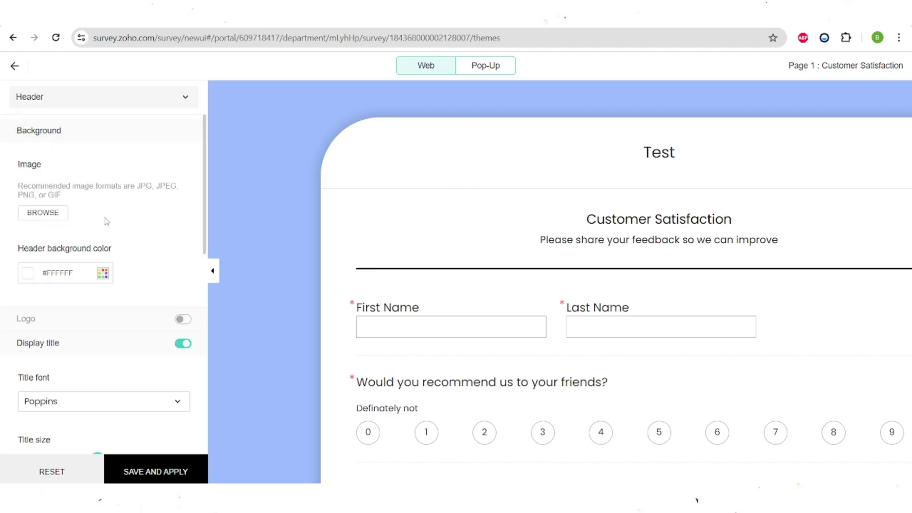
{"action": "left_click_drag", "start_coordinate": [31, 184], "coordinate": [82, 196]}
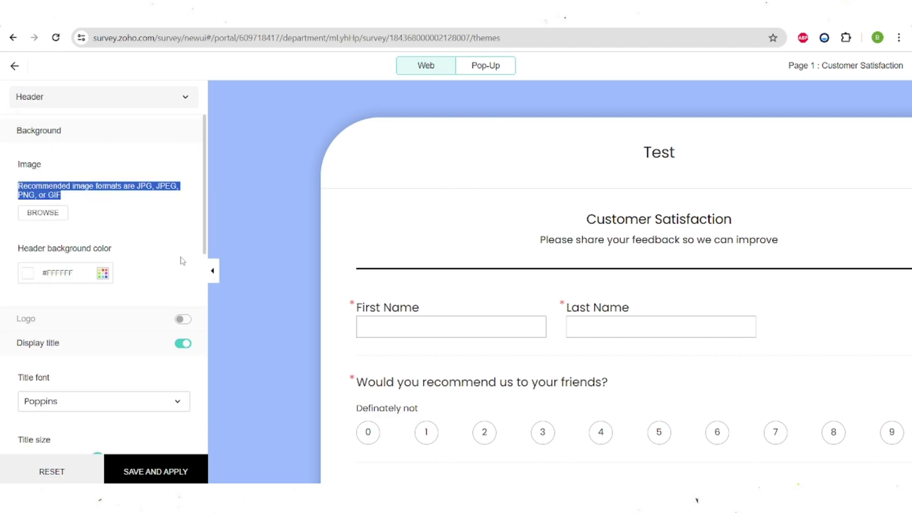
{"action": "left_click", "coordinate": [45, 268]}
{"action": "left_click", "coordinate": [24, 277]}
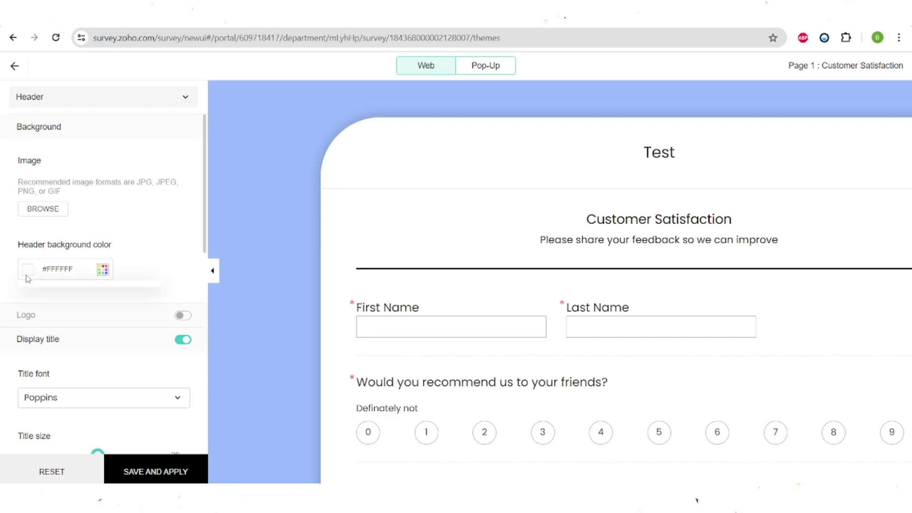
{"action": "left_click", "coordinate": [49, 326]}
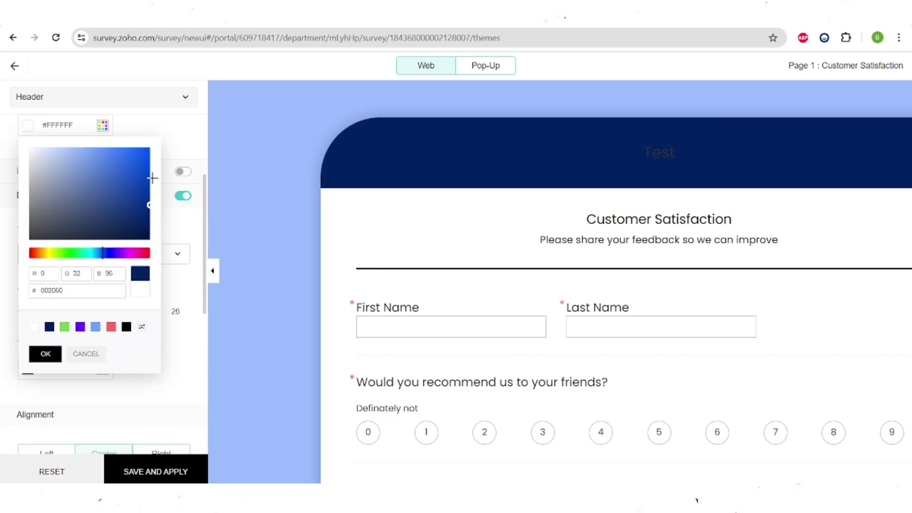
{"action": "left_click", "coordinate": [46, 354]}
Set the header title color to white, #FFFFFF.
{"action": "scroll", "coordinate": [215, 255], "scroll_direction": "down", "scroll_amount": 2}
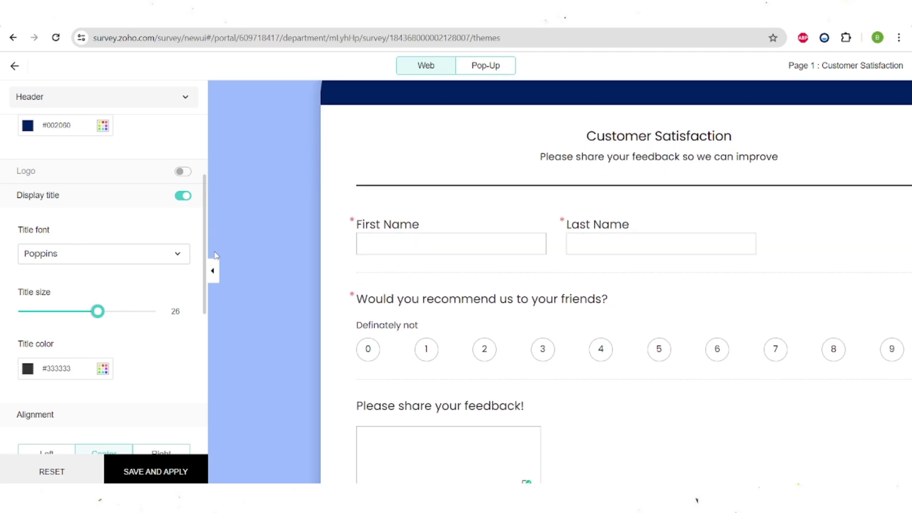
{"action": "scroll", "coordinate": [334, 289], "scroll_direction": "up", "scroll_amount": 2}
{"action": "left_click", "coordinate": [28, 368]}
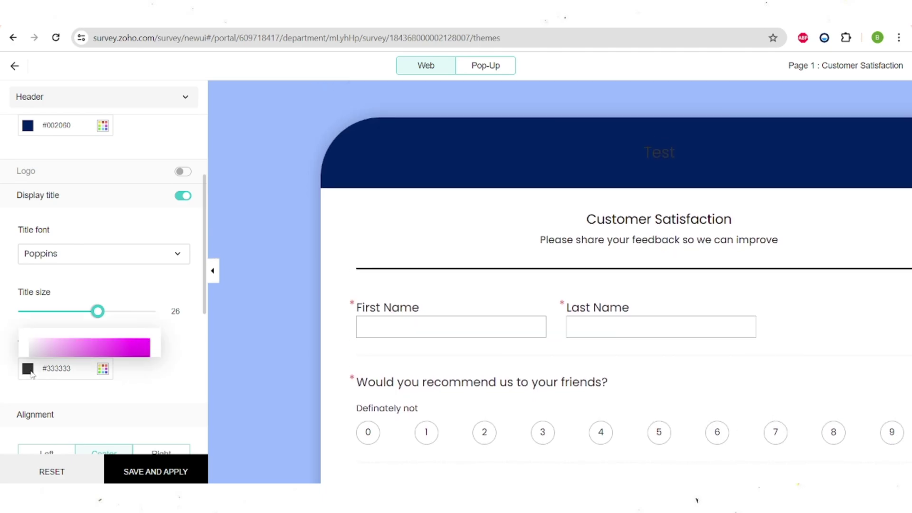
{"action": "left_click", "coordinate": [34, 311]}
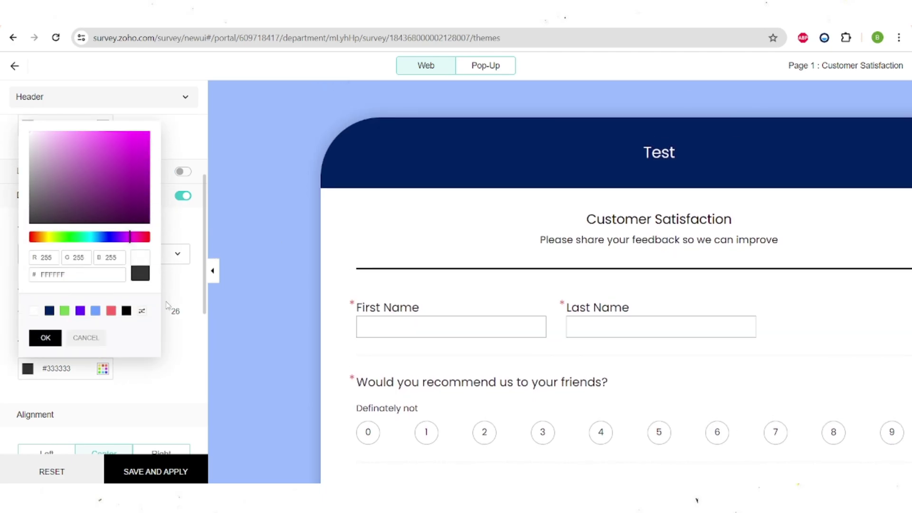
{"action": "left_click", "coordinate": [46, 338]}
{"action": "scroll", "coordinate": [90, 227], "scroll_direction": "down", "scroll_amount": 1}
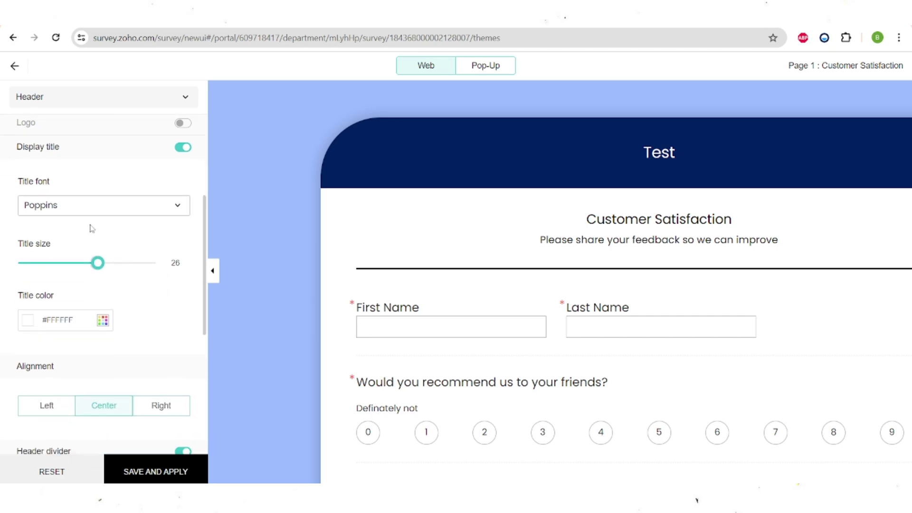
Set the header title size to 35 and check the header alignment and divider options, leaving the divider width at 1.
{"action": "scroll", "coordinate": [28, 232], "scroll_direction": "up", "scroll_amount": 1}
{"action": "left_click_drag", "start_coordinate": [21, 221], "coordinate": [64, 224]}
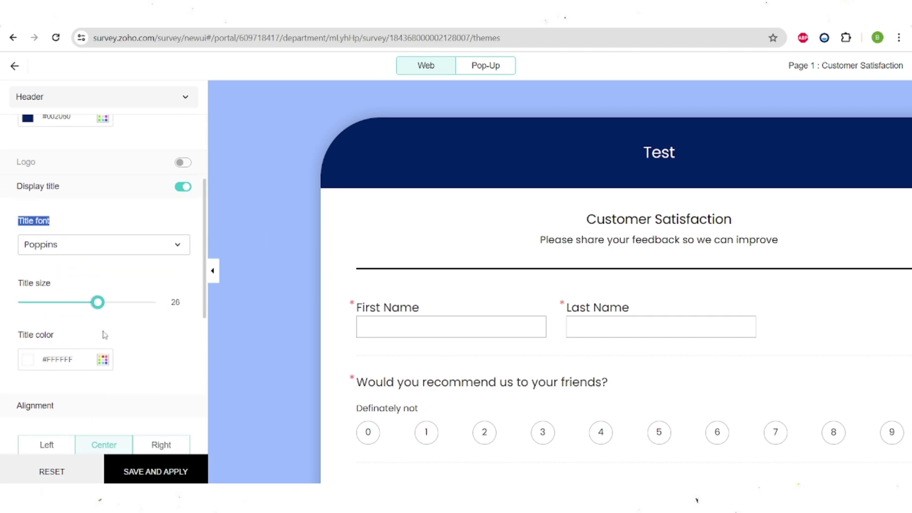
{"action": "left_click_drag", "start_coordinate": [98, 302], "coordinate": [157, 294]}
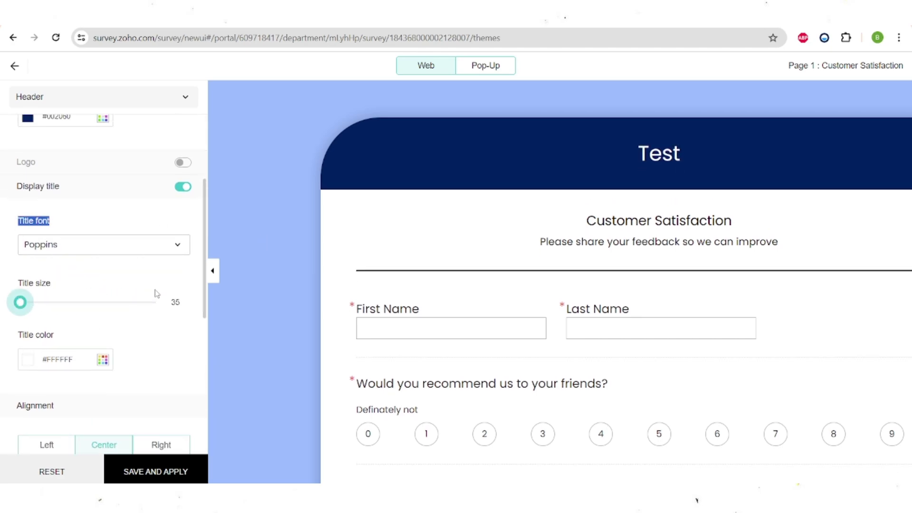
{"action": "scroll", "coordinate": [116, 333], "scroll_direction": "down", "scroll_amount": 3}
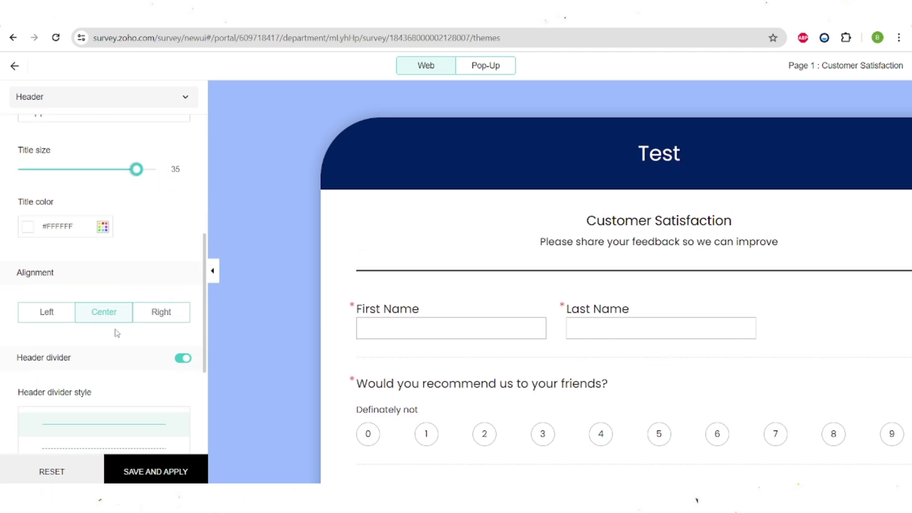
{"action": "scroll", "coordinate": [171, 328], "scroll_direction": "down", "scroll_amount": 3}
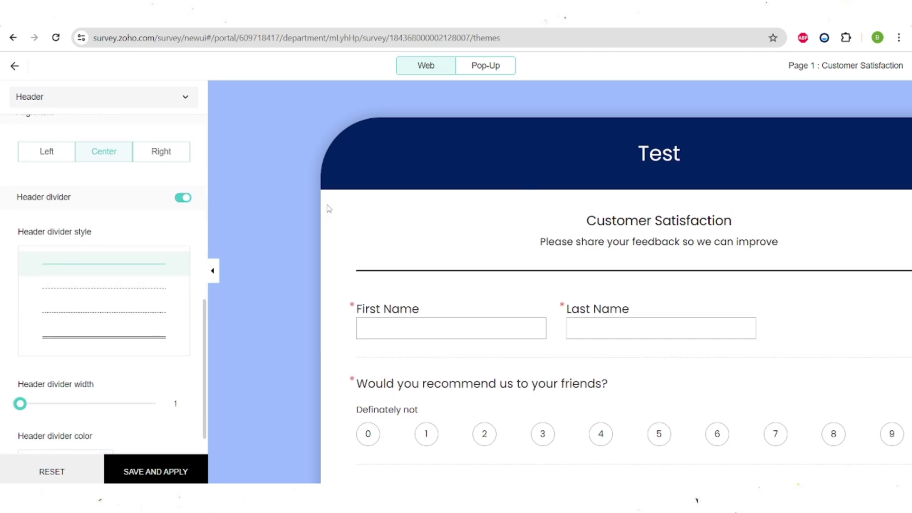
{"action": "scroll", "coordinate": [91, 323], "scroll_direction": "down", "scroll_amount": 1}
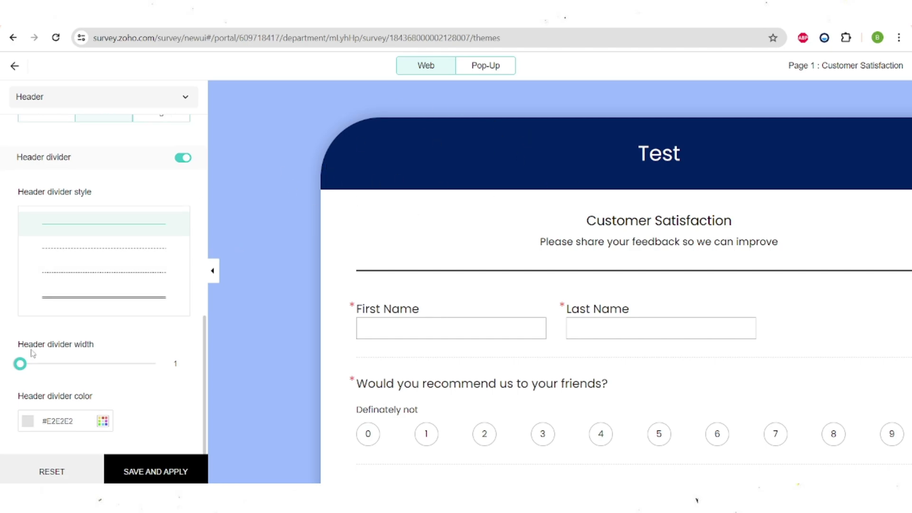
{"action": "left_click_drag", "start_coordinate": [20, 364], "coordinate": [2, 370]}
{"action": "scroll", "coordinate": [51, 272], "scroll_direction": "up", "scroll_amount": 10}
In the Body settings, set the question divider color to #002060 and its style to the thin solid line, with width 1.
{"action": "left_click", "coordinate": [106, 94]}
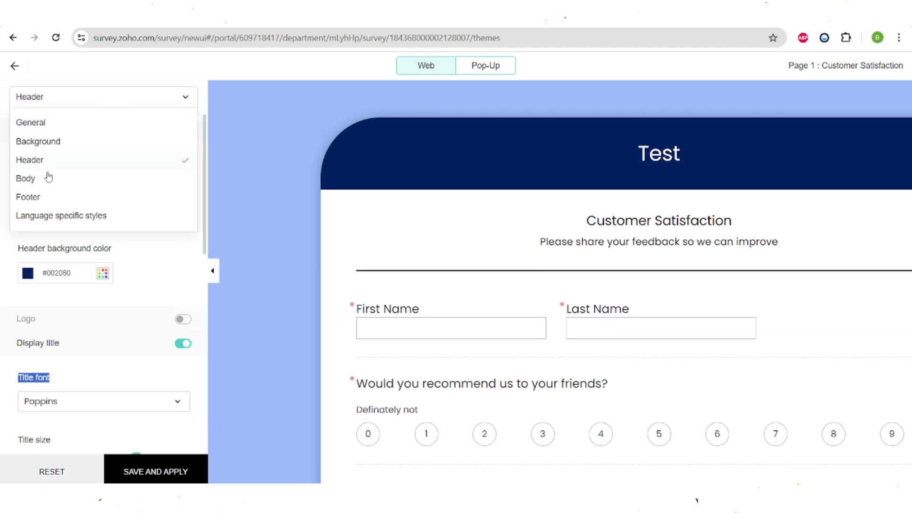
{"action": "left_click", "coordinate": [65, 183]}
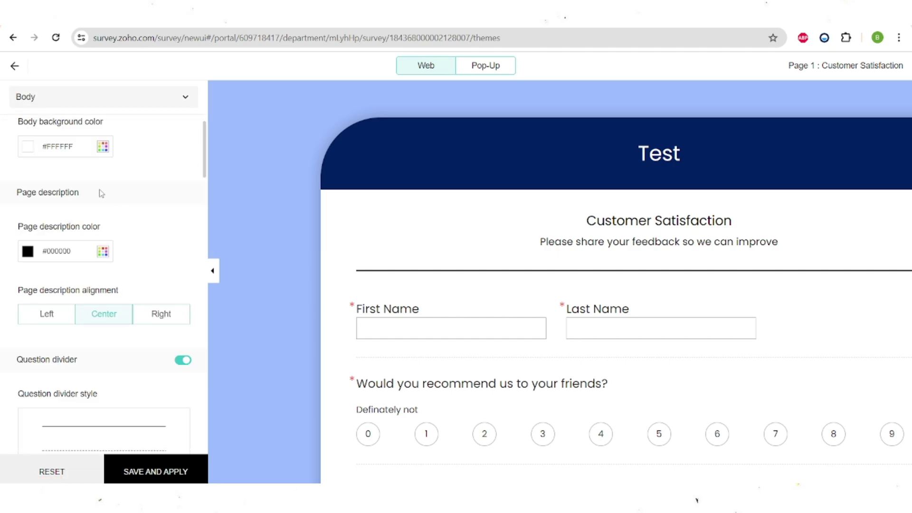
{"action": "scroll", "coordinate": [66, 212], "scroll_direction": "up", "scroll_amount": 2}
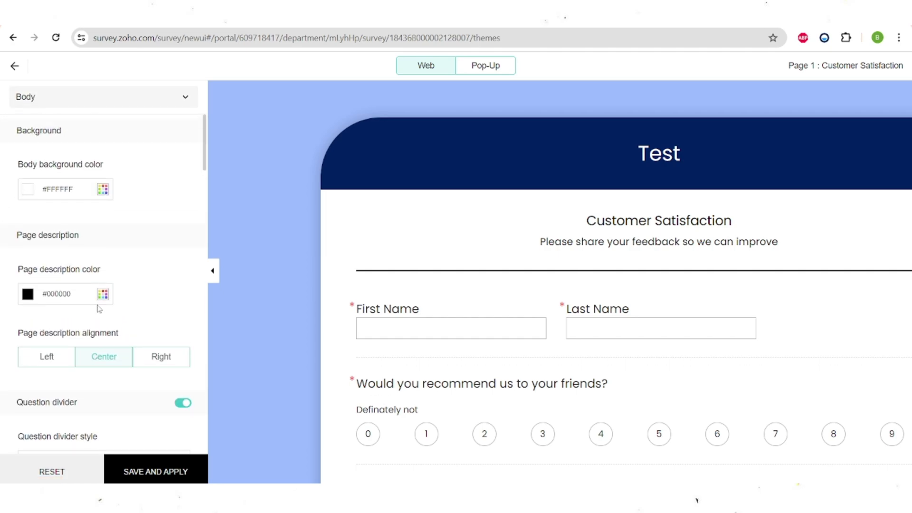
{"action": "scroll", "coordinate": [98, 309], "scroll_direction": "down", "scroll_amount": 2}
{"action": "scroll", "coordinate": [32, 298], "scroll_direction": "down", "scroll_amount": 8}
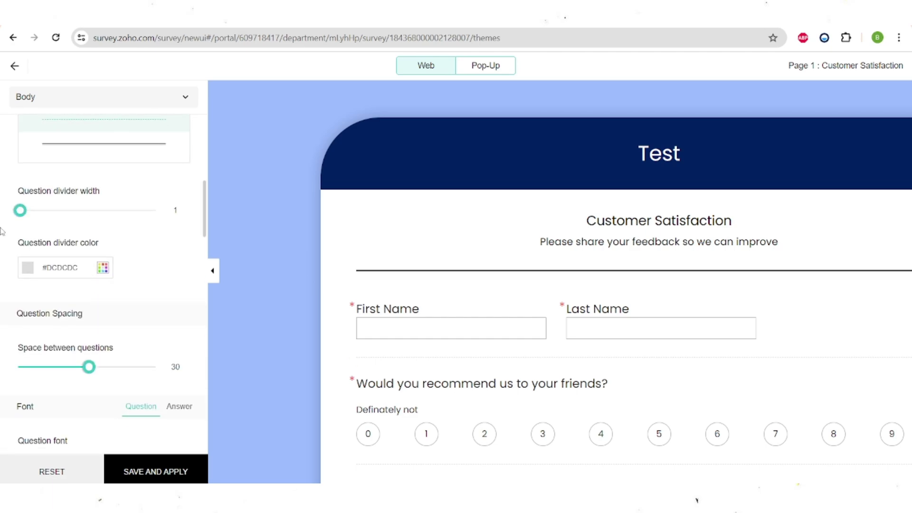
{"action": "mouse_move", "coordinate": [21, 212]}
{"action": "left_mouse_down"}
{"action": "mouse_move", "coordinate": [175, 212]}
{"action": "mouse_move", "coordinate": [13, 218]}
{"action": "left_mouse_up"}
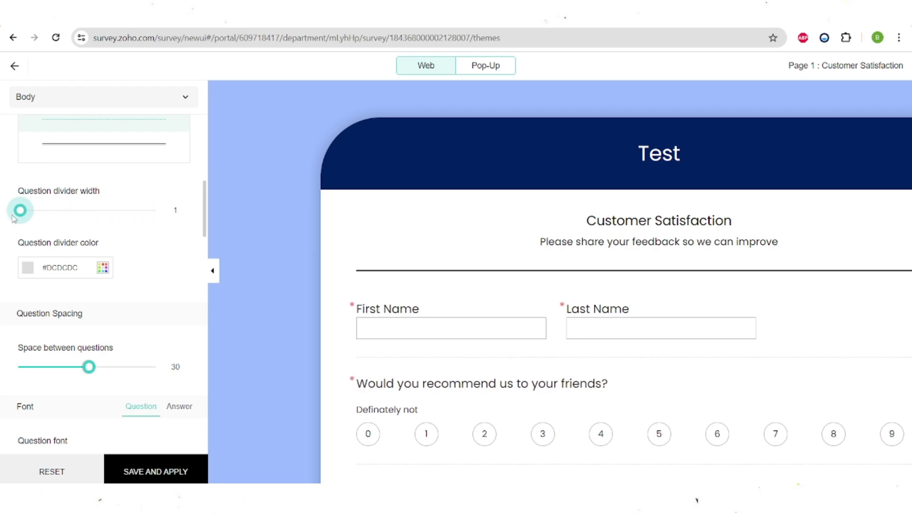
{"action": "left_click", "coordinate": [28, 268]}
{"action": "left_click", "coordinate": [49, 304]}
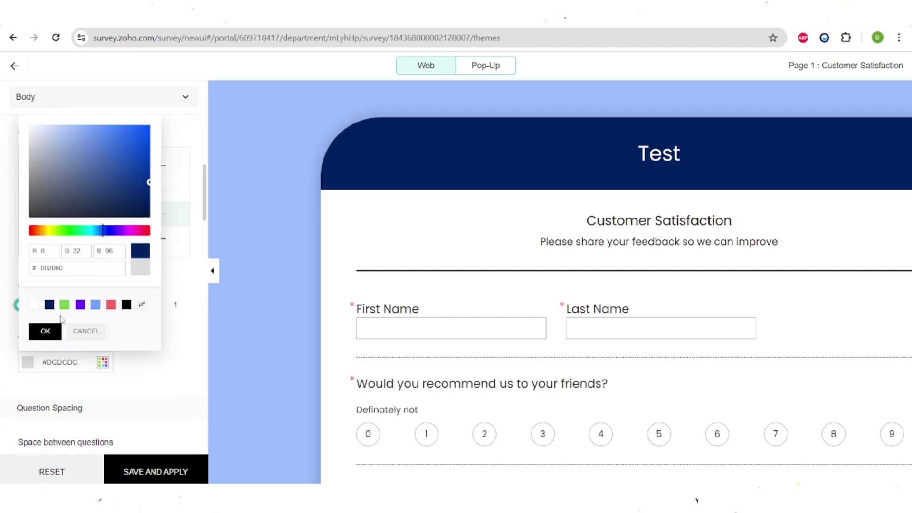
{"action": "left_click", "coordinate": [46, 332]}
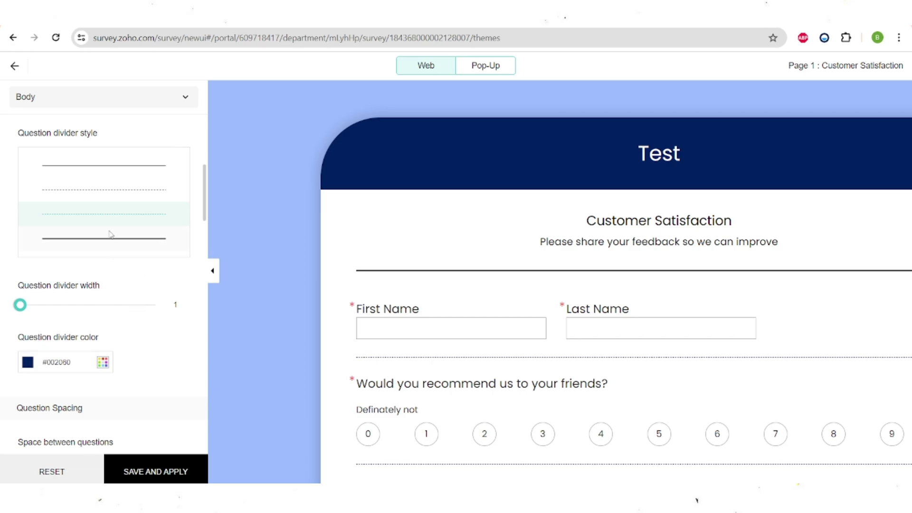
{"action": "left_click", "coordinate": [120, 169]}
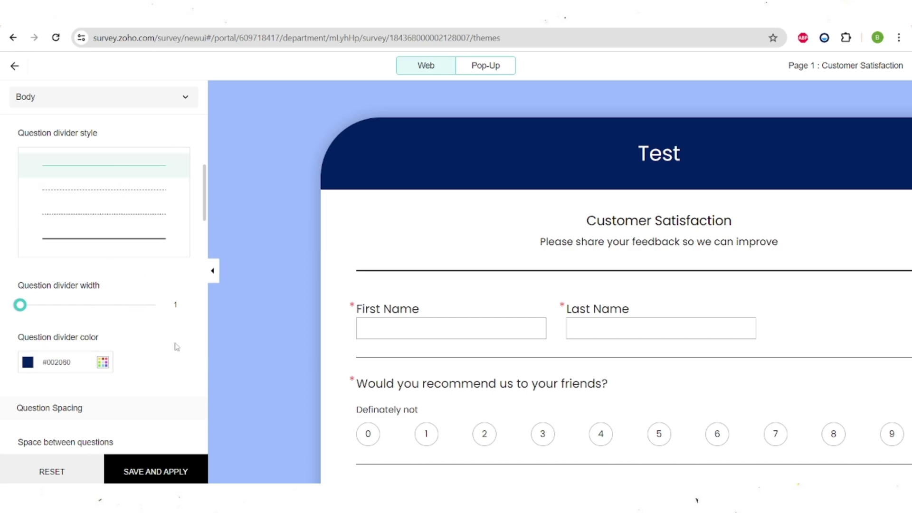
Set the form page's submit button background color to #002060 and the error message color to #3766C4.
{"action": "scroll", "coordinate": [135, 372], "scroll_direction": "down", "scroll_amount": 5}
{"action": "scroll", "coordinate": [153, 367], "scroll_direction": "down", "scroll_amount": 15}
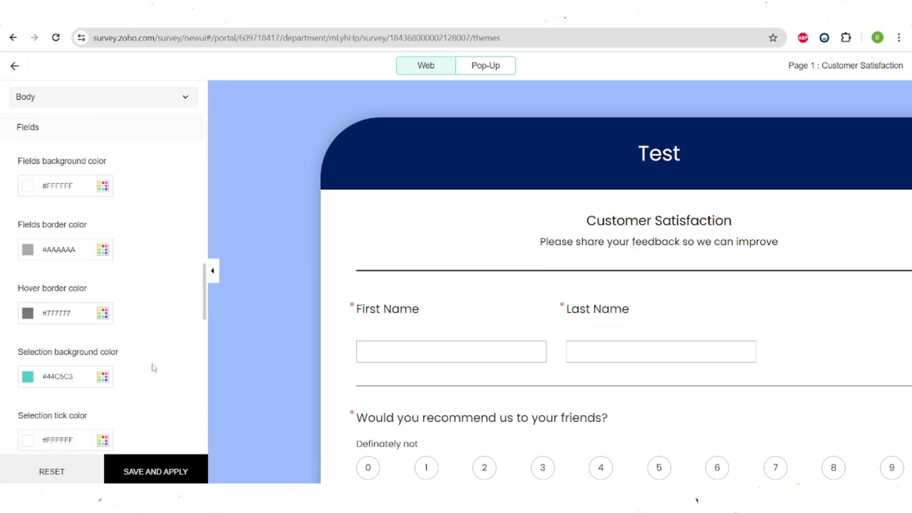
{"action": "scroll", "coordinate": [153, 369], "scroll_direction": "down", "scroll_amount": 2}
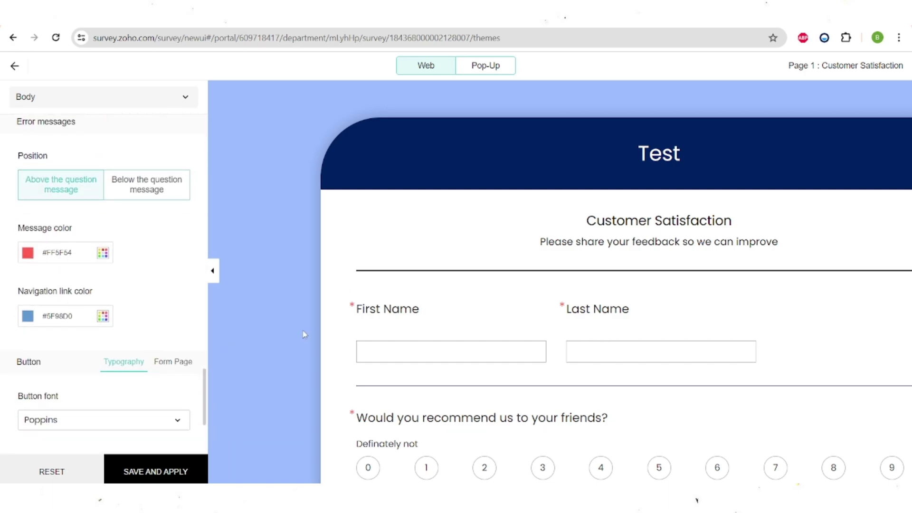
{"action": "left_click", "coordinate": [173, 360]}
{"action": "left_click", "coordinate": [27, 285]}
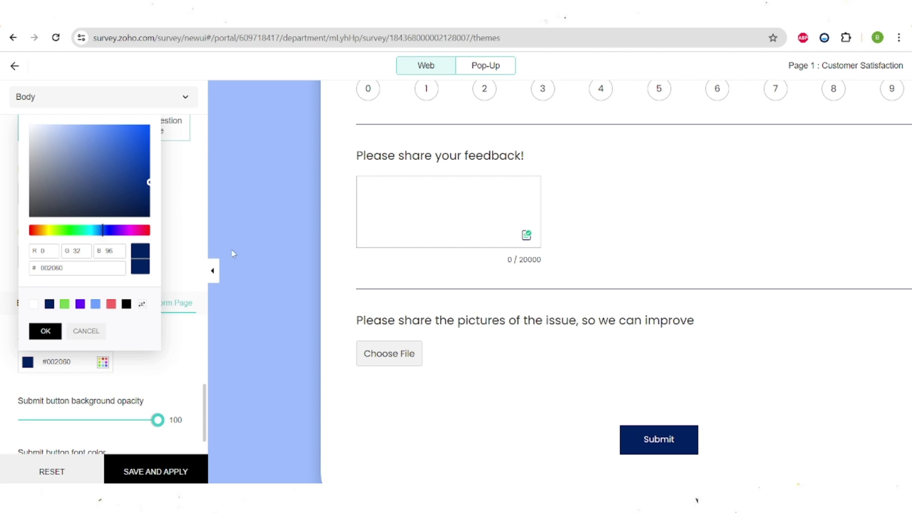
{"action": "left_click", "coordinate": [45, 331]}
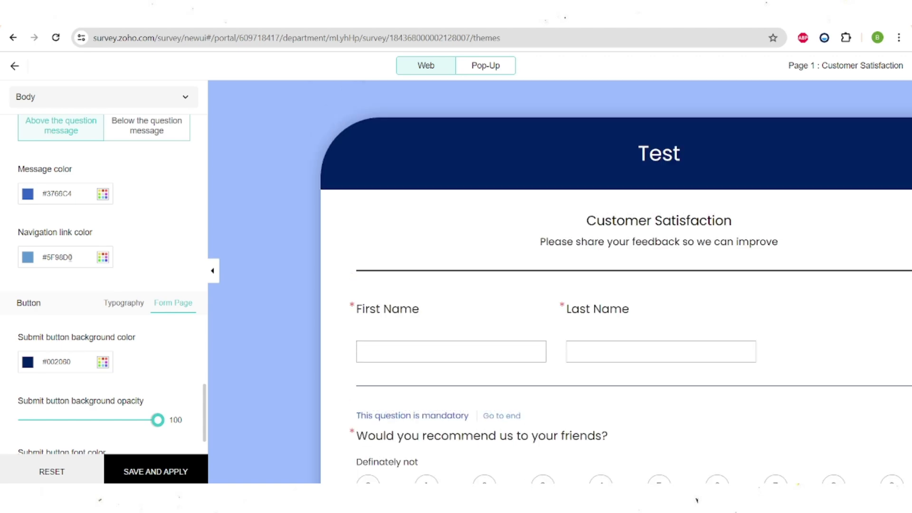
Switch the theme customization to Footer and review its background, font and divider settings and the remaining theme sections.
{"action": "scroll", "coordinate": [104, 285], "scroll_direction": "up", "scroll_amount": 5}
{"action": "left_click", "coordinate": [106, 106]}
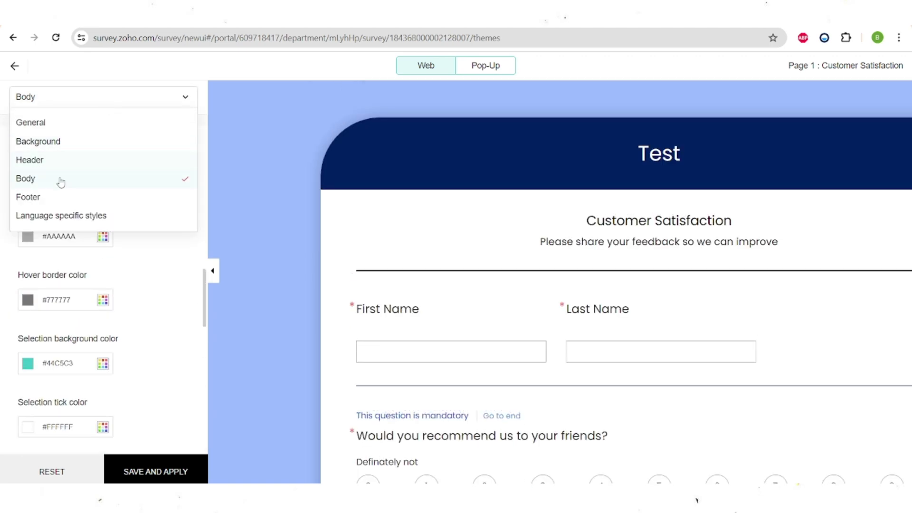
{"action": "left_click", "coordinate": [90, 198]}
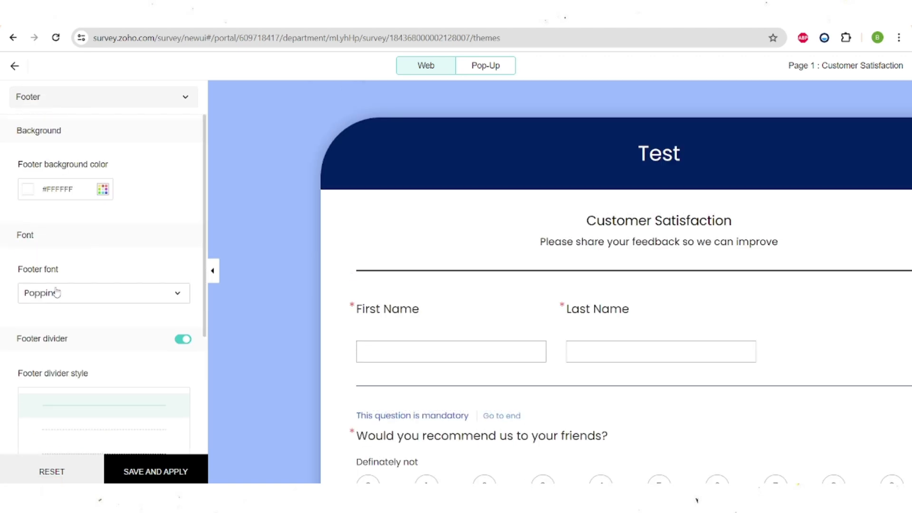
{"action": "scroll", "coordinate": [56, 292], "scroll_direction": "down", "scroll_amount": 3}
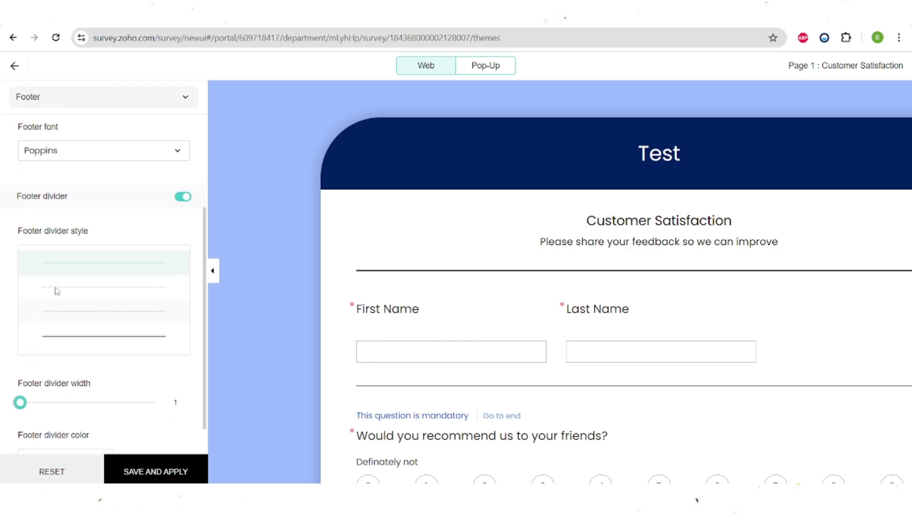
{"action": "scroll", "coordinate": [57, 291], "scroll_direction": "up", "scroll_amount": 3}
{"action": "left_click", "coordinate": [141, 91]}
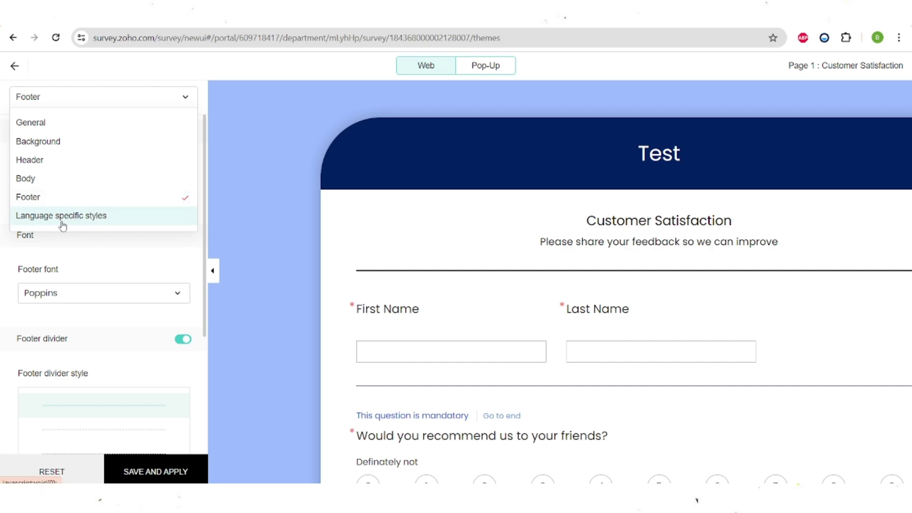
Save and apply the customized theme under the name Test1 and return to the survey's themes overview.
{"action": "left_click", "coordinate": [164, 473]}
{"action": "type", "text": "Te"}
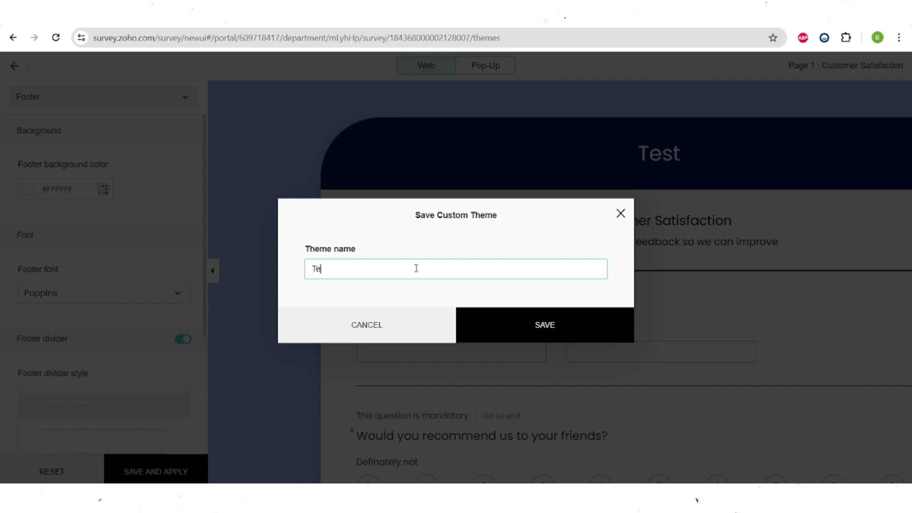
{"action": "type", "text": "st1"}
{"action": "key", "text": "Return"}
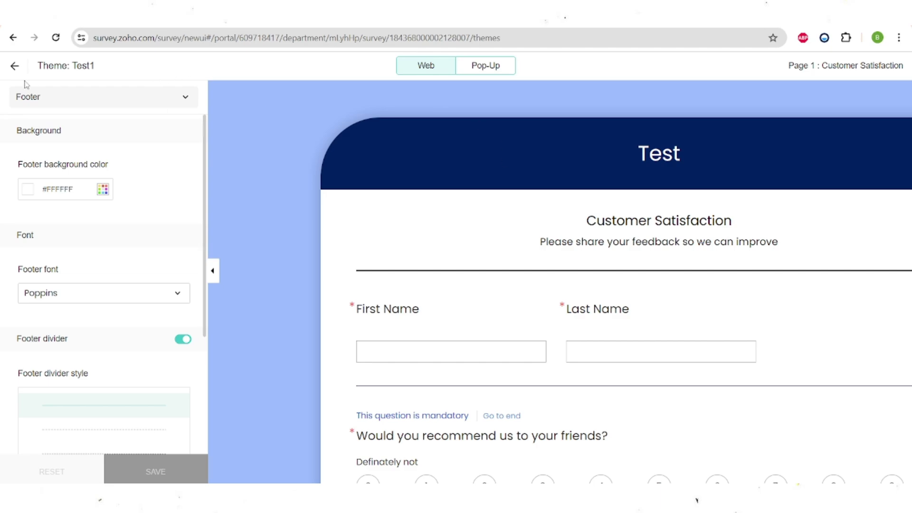
{"action": "left_click", "coordinate": [15, 65]}
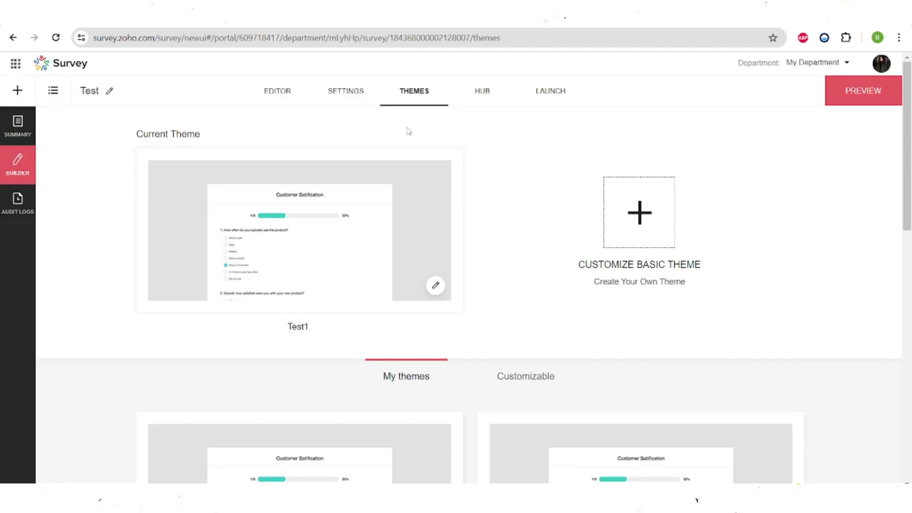
Open the survey preview and examine the themed page in the desktop layout from header to footer.
{"action": "left_click", "coordinate": [850, 98]}
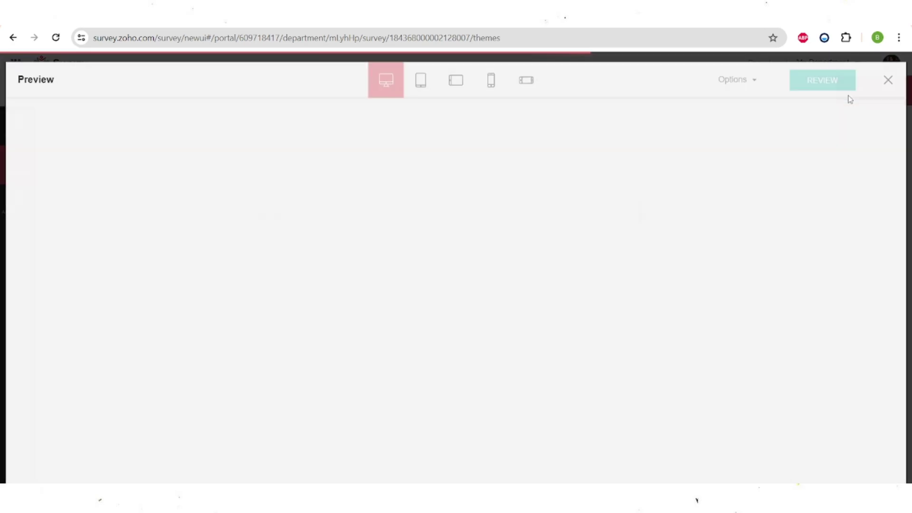
{"action": "scroll", "coordinate": [455, 290], "scroll_direction": "down", "scroll_amount": 3}
{"action": "left_click", "coordinate": [451, 294]}
{"action": "scroll", "coordinate": [454, 290], "scroll_direction": "down", "scroll_amount": 1}
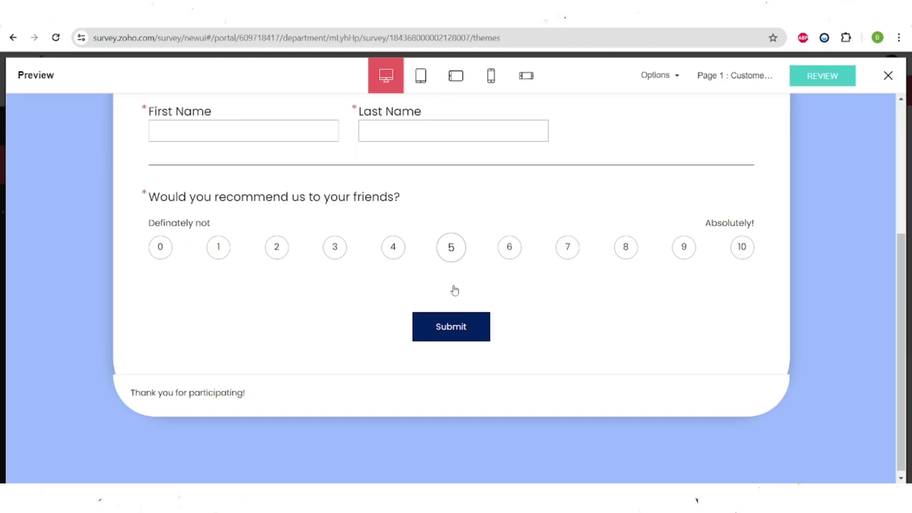
{"action": "scroll", "coordinate": [454, 289], "scroll_direction": "up", "scroll_amount": 4}
{"action": "scroll", "coordinate": [455, 291], "scroll_direction": "down", "scroll_amount": 4}
{"action": "scroll", "coordinate": [454, 290], "scroll_direction": "up", "scroll_amount": 3}
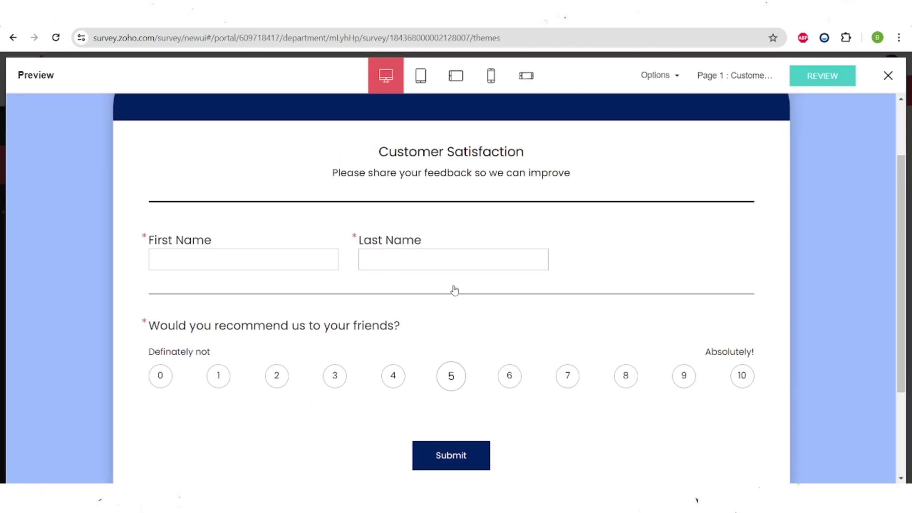
Check the survey preview in the portrait and landscape layouts for tablet and phone.
{"action": "left_click", "coordinate": [421, 76]}
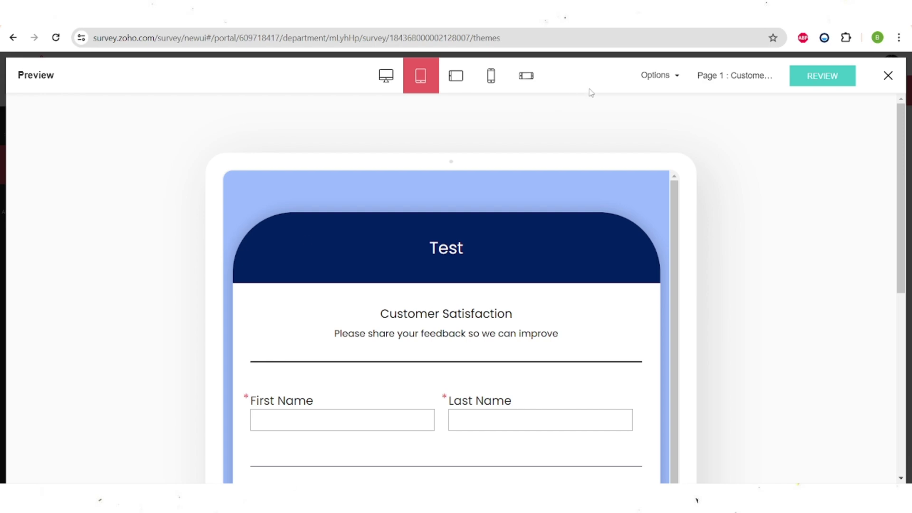
{"action": "left_click", "coordinate": [456, 77]}
{"action": "left_click", "coordinate": [488, 84]}
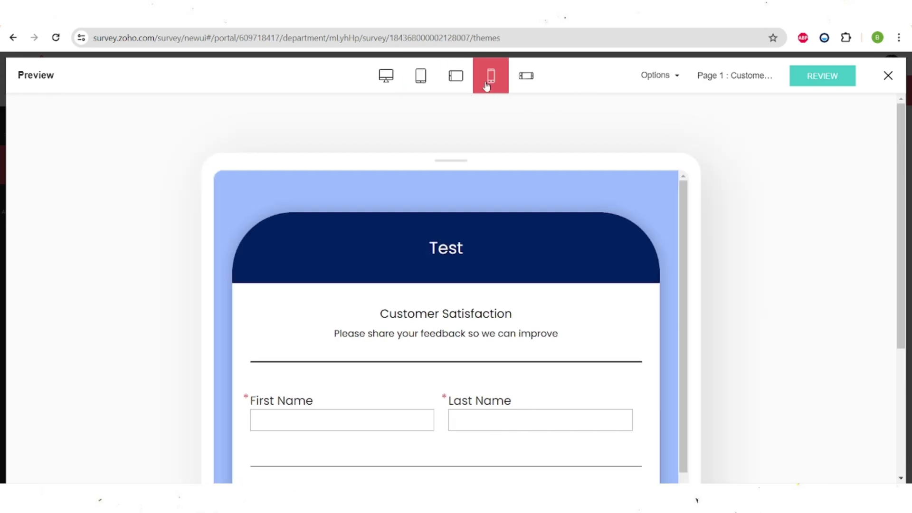
{"action": "left_click", "coordinate": [526, 77]}
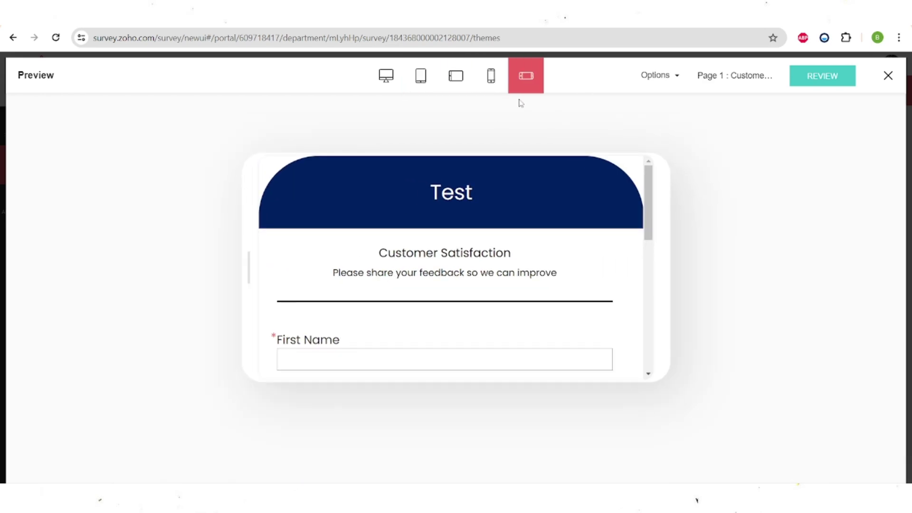
{"action": "scroll", "coordinate": [465, 257], "scroll_direction": "down", "scroll_amount": 10}
{"action": "scroll", "coordinate": [428, 199], "scroll_direction": "up", "scroll_amount": 10}
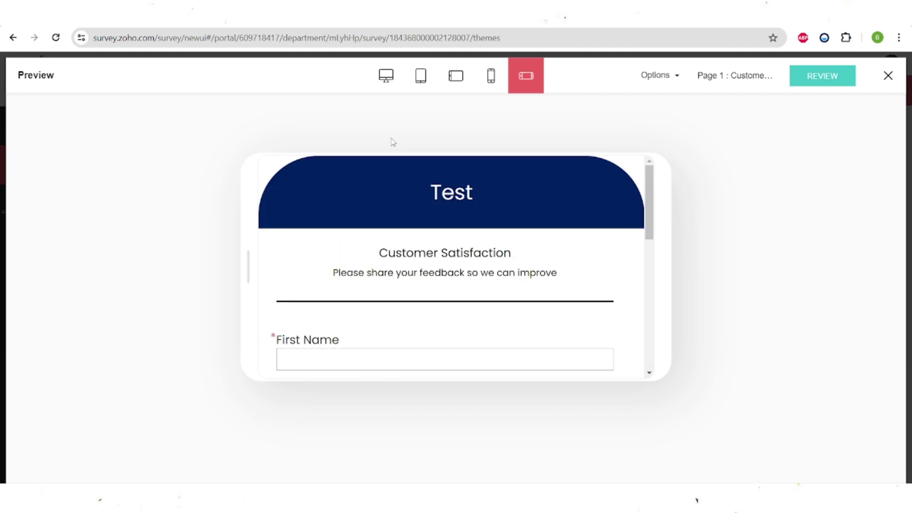
Switch the preview back to the desktop layout and examine the name fields, rating question, submit button and footer.
{"action": "left_click", "coordinate": [386, 75]}
{"action": "scroll", "coordinate": [394, 251], "scroll_direction": "down", "scroll_amount": 2}
{"action": "scroll", "coordinate": [393, 251], "scroll_direction": "down", "scroll_amount": 2}
{"action": "scroll", "coordinate": [393, 250], "scroll_direction": "up", "scroll_amount": 5}
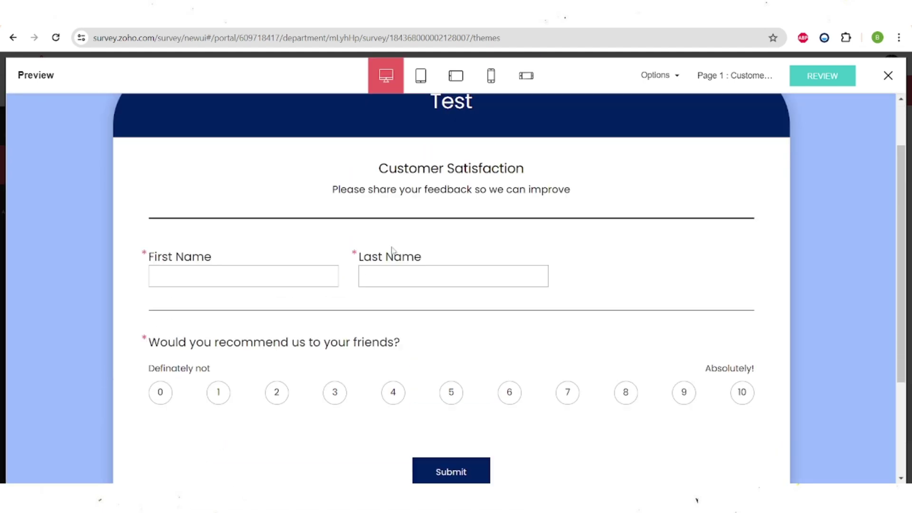
{"action": "scroll", "coordinate": [394, 251], "scroll_direction": "down", "scroll_amount": 5}
{"action": "scroll", "coordinate": [394, 251], "scroll_direction": "up", "scroll_amount": 1}
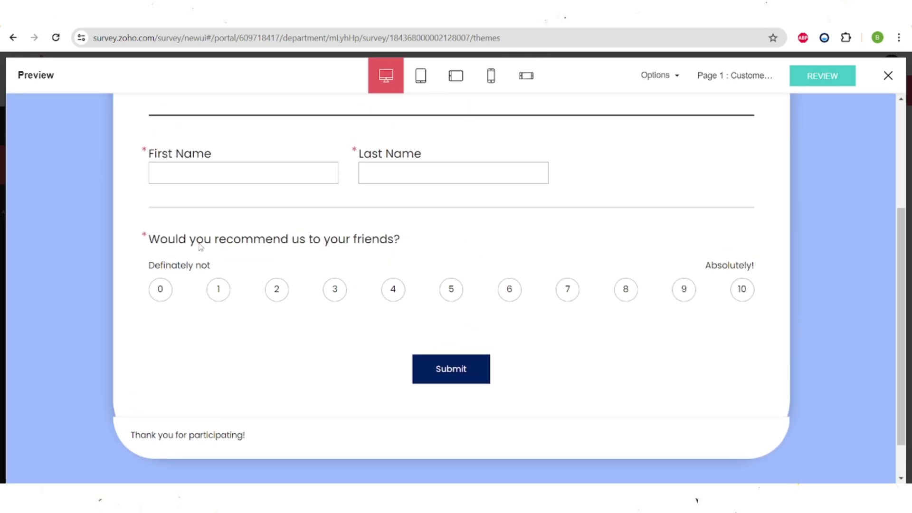
{"action": "scroll", "coordinate": [594, 284], "scroll_direction": "up", "scroll_amount": 4}
{"action": "scroll", "coordinate": [198, 247], "scroll_direction": "down", "scroll_amount": 3}
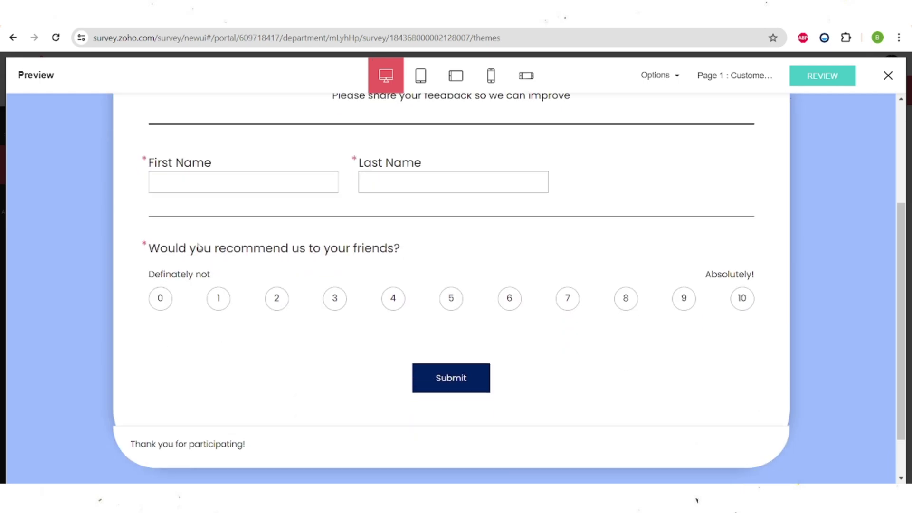
{"action": "scroll", "coordinate": [346, 227], "scroll_direction": "up", "scroll_amount": 1}
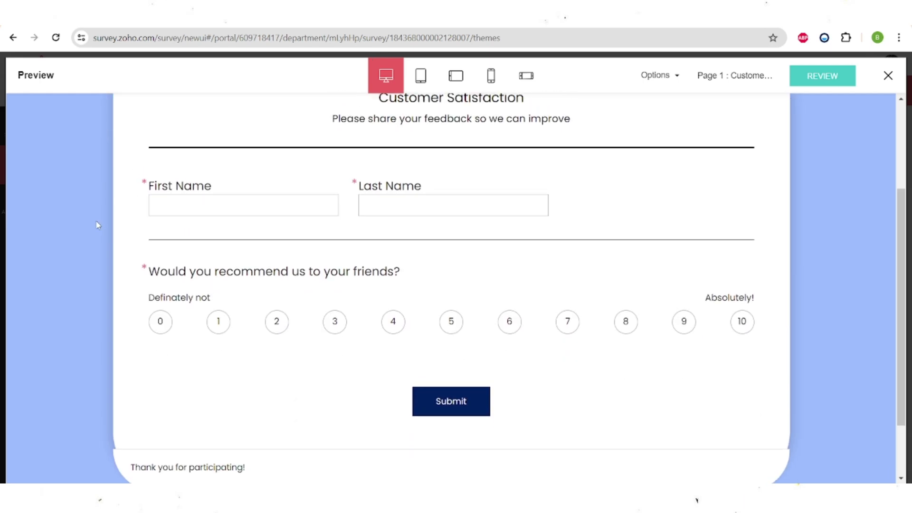
Test the display logic of the friend recommendation question in the preview by rating it 7 and then 3.
{"action": "left_click_drag", "start_coordinate": [161, 271], "coordinate": [571, 325]}
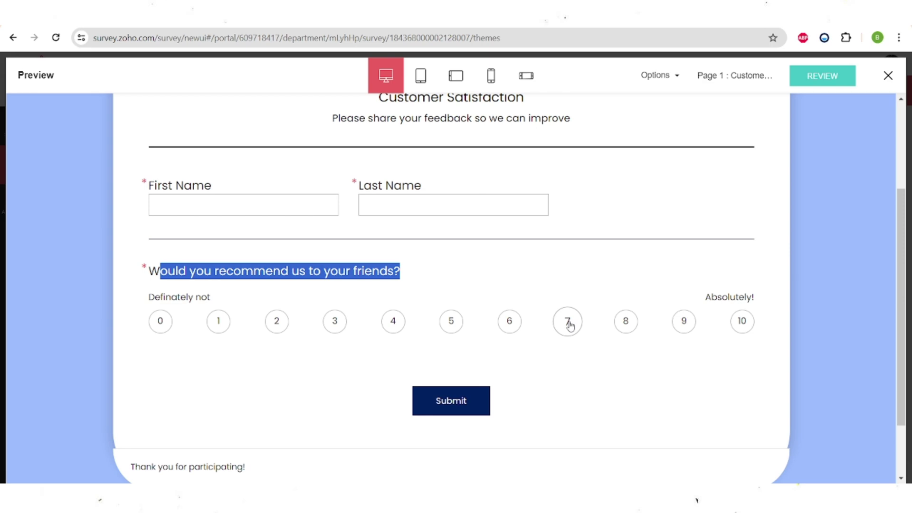
{"action": "left_click", "coordinate": [570, 325]}
{"action": "left_click", "coordinate": [569, 291]}
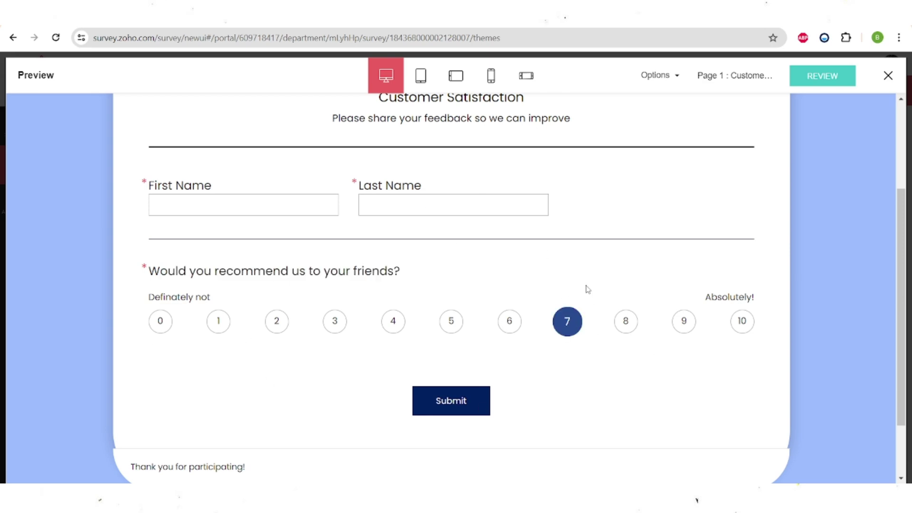
{"action": "left_click", "coordinate": [337, 323]}
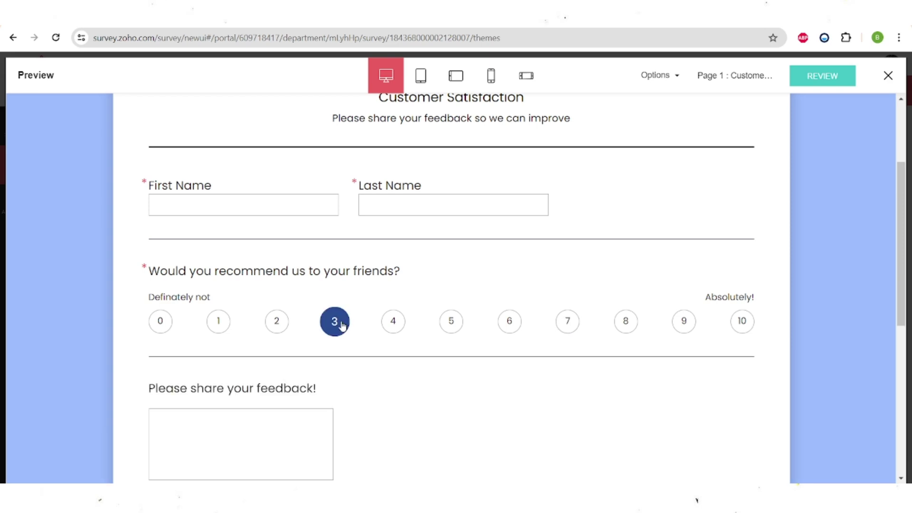
Examine the feedback text question and the picture upload question below the rating, then review the survey page from its header.
{"action": "scroll", "coordinate": [343, 325], "scroll_direction": "down", "scroll_amount": 1}
{"action": "scroll", "coordinate": [342, 326], "scroll_direction": "down", "scroll_amount": 1}
{"action": "left_click", "coordinate": [176, 276]}
{"action": "left_click_drag", "start_coordinate": [154, 247], "coordinate": [307, 256]}
{"action": "left_click", "coordinate": [292, 283]}
{"action": "scroll", "coordinate": [291, 282], "scroll_direction": "down", "scroll_amount": 2}
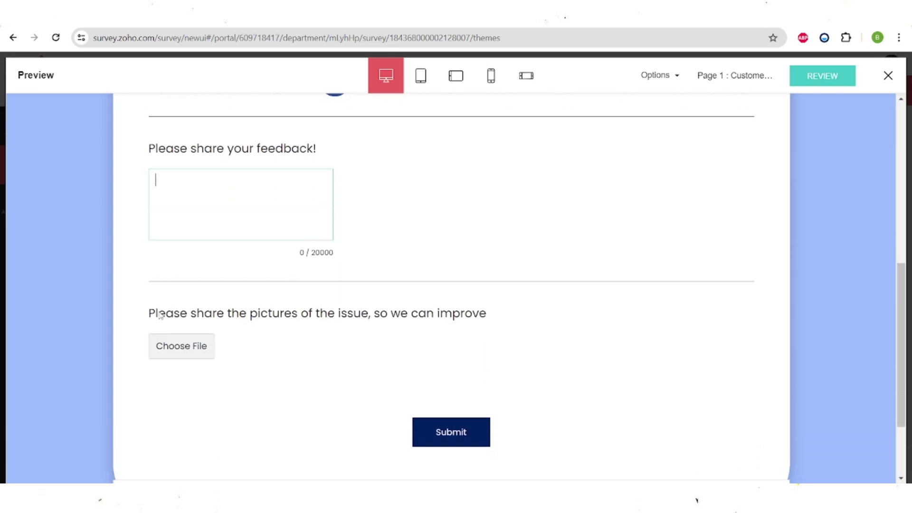
{"action": "left_click_drag", "start_coordinate": [152, 312], "coordinate": [486, 314]}
{"action": "left_click", "coordinate": [442, 325]}
{"action": "scroll", "coordinate": [472, 265], "scroll_direction": "up", "scroll_amount": 10}
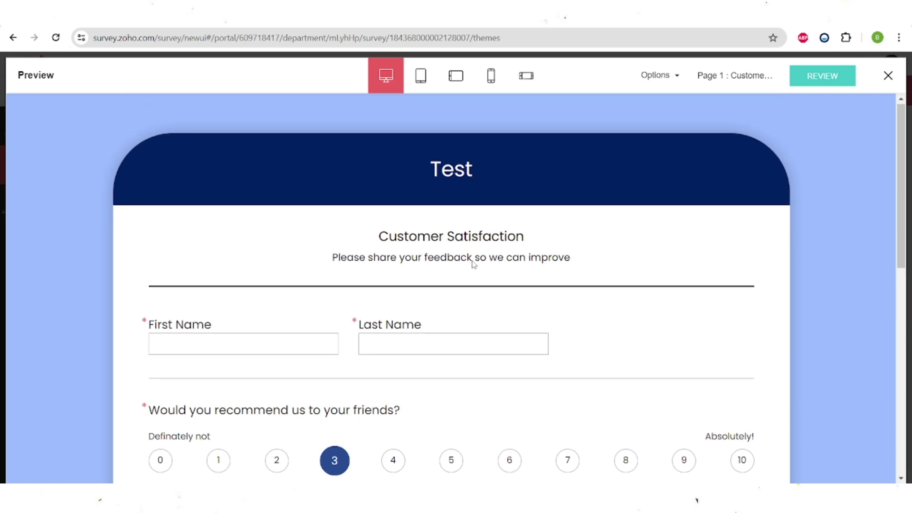
{"action": "scroll", "coordinate": [835, 269], "scroll_direction": "down", "scroll_amount": 1}
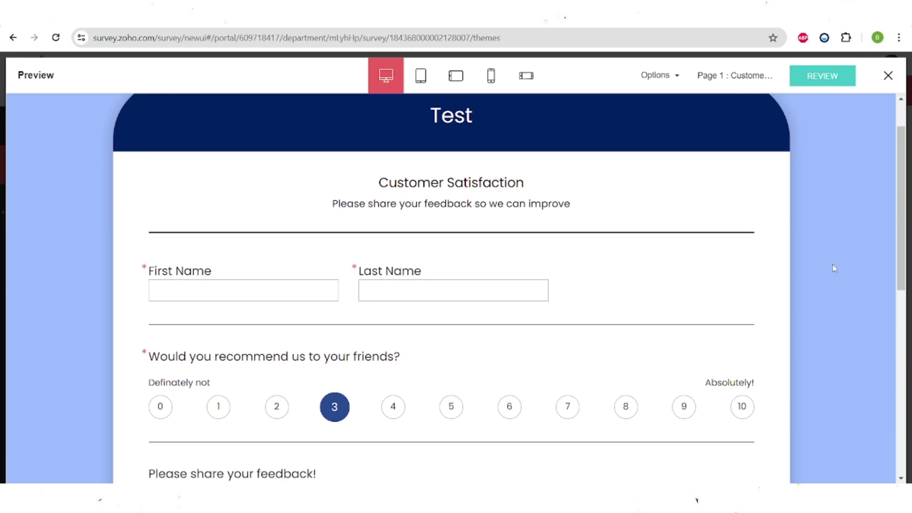